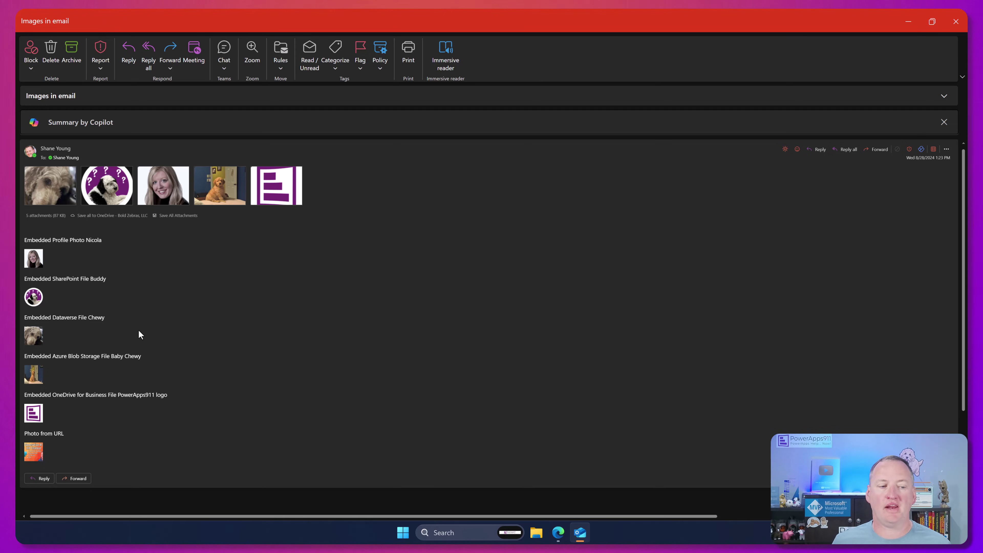
# Close the example email with embedded images and review the actions in the finished flow's run.
pyautogui.moveTo(76, 198)
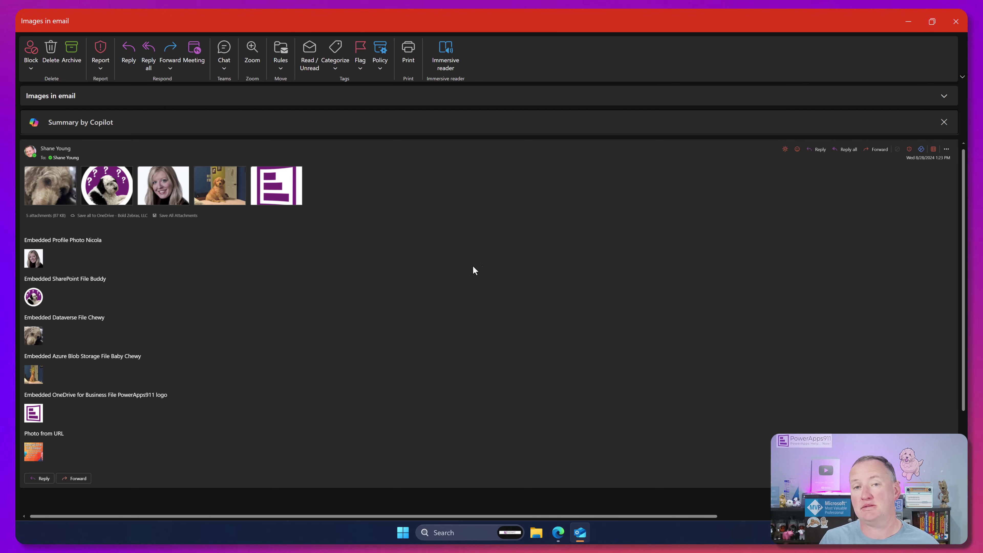
pyautogui.click(956, 22)
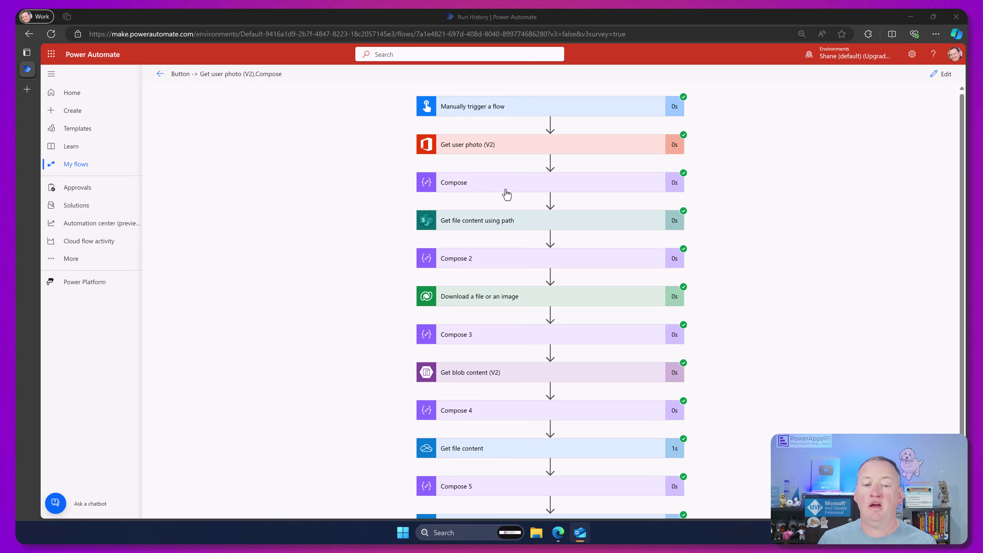
pyautogui.scroll(-3, 454, 427)
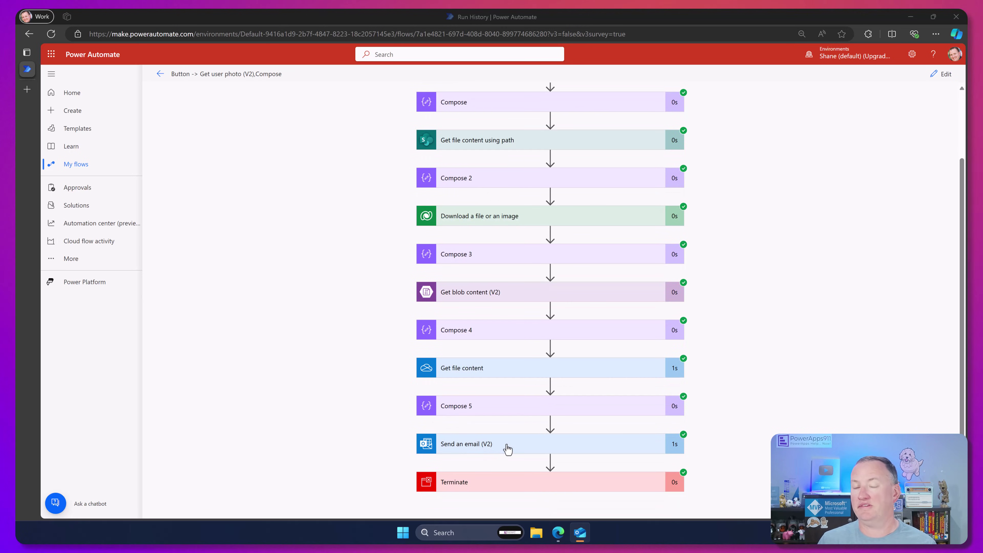
pyautogui.scroll(3, 507, 449)
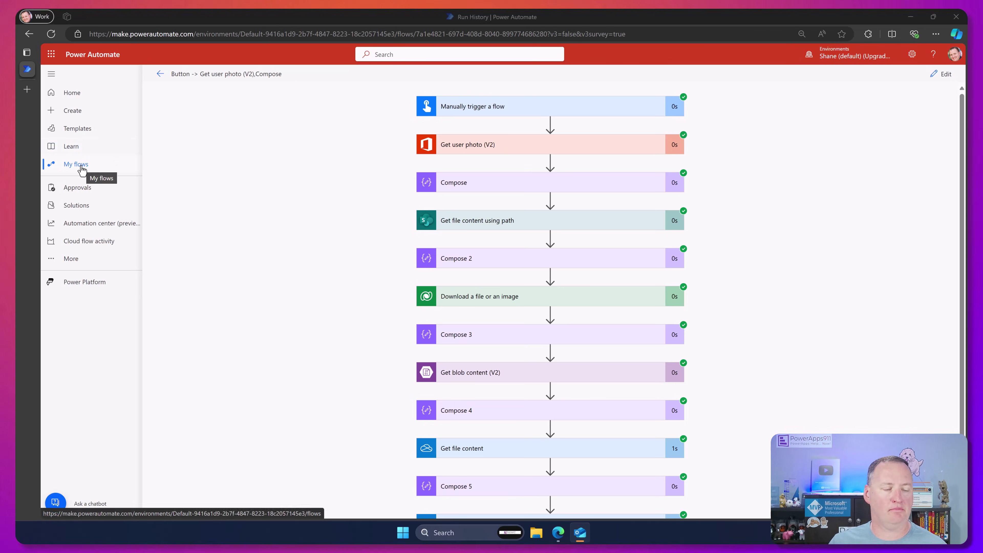
# Create an instant cloud flow named "Flow Demo Video" that uses the "Manually trigger a flow" trigger.
pyautogui.click(73, 110)
pyautogui.click(347, 134)
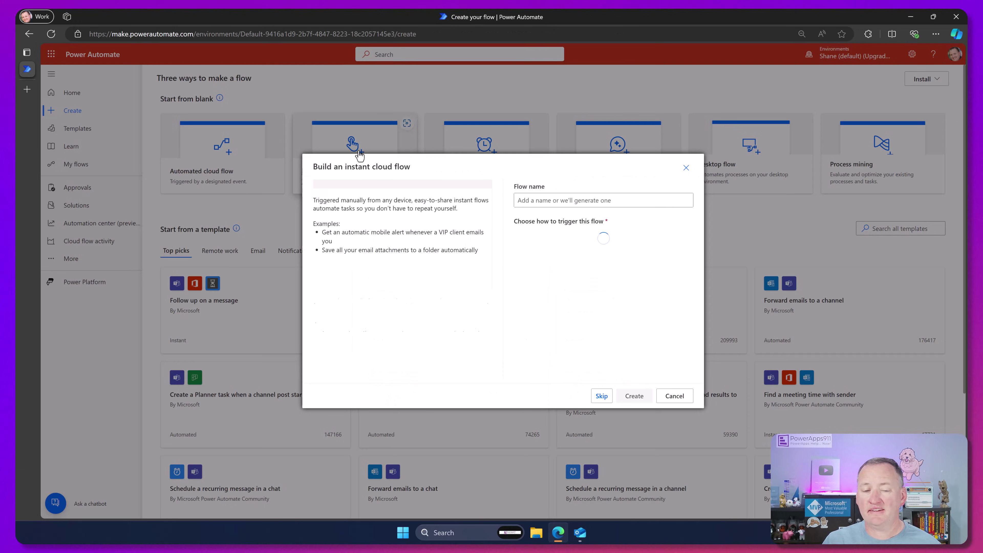
pyautogui.click(598, 243)
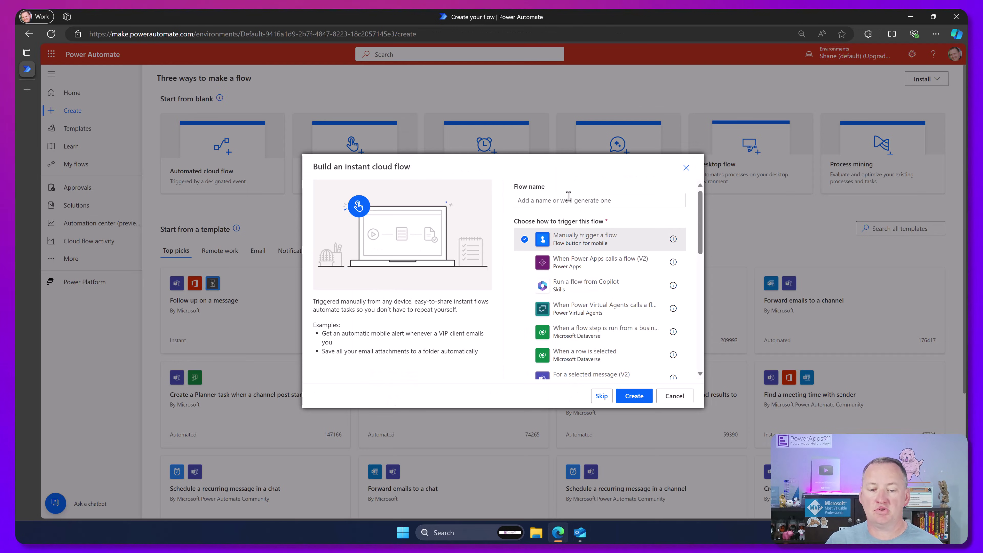
pyautogui.click(567, 199)
pyautogui.write('Flow Dm')
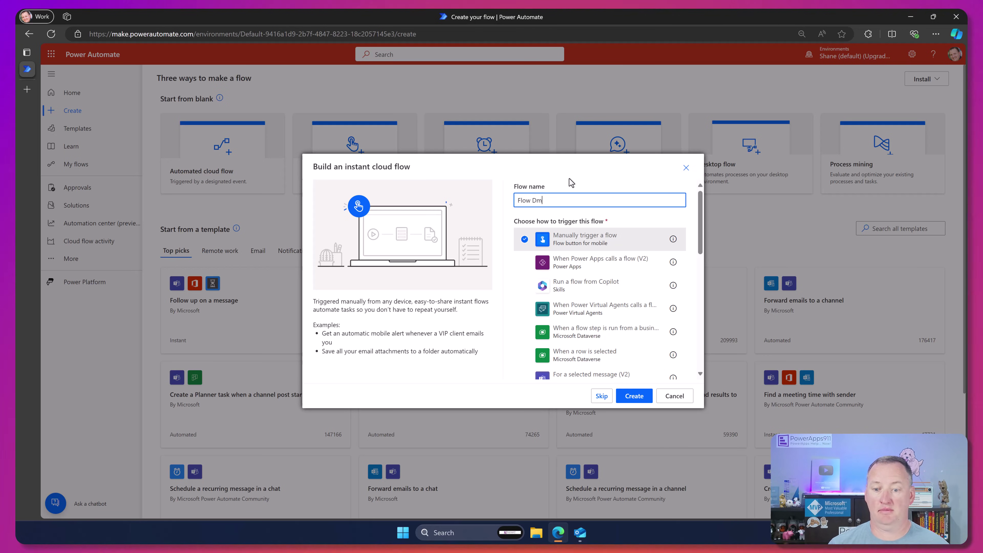
pyautogui.press('BackSpace')
pyautogui.write('emo Video')
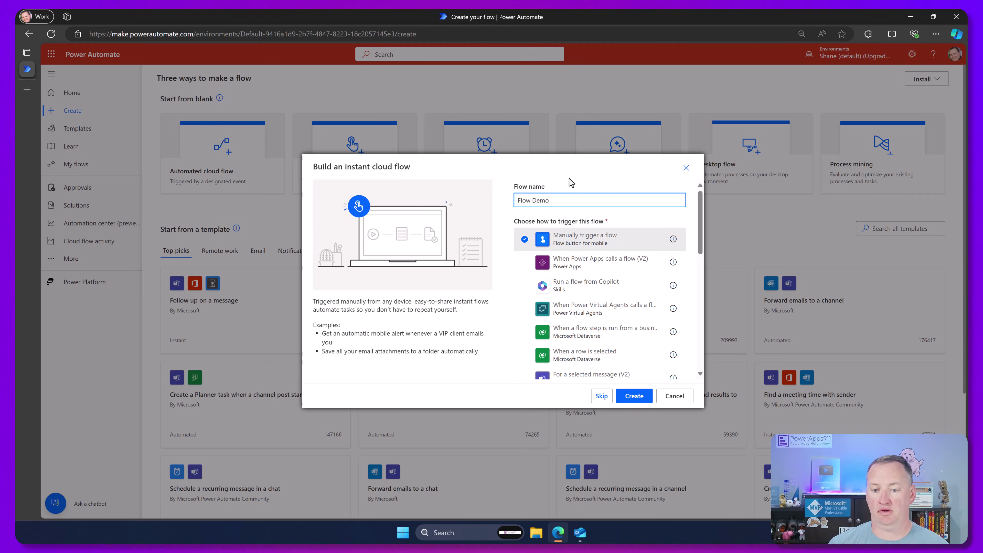
pyautogui.click(634, 391)
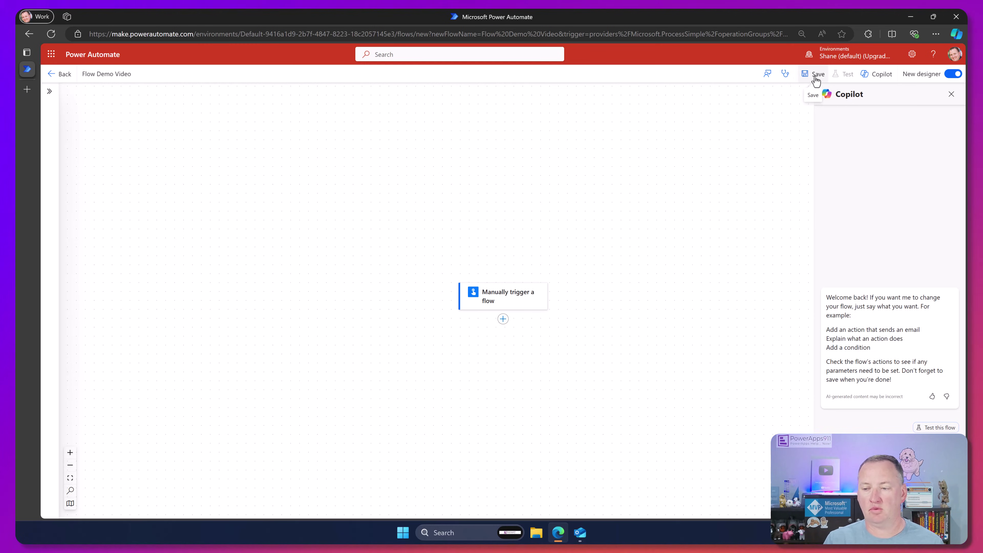
# Add the Office 365 Users action "Get user photo (V2)" after the trigger and fill in the user's e-mail as the UPN.
pyautogui.click(502, 319)
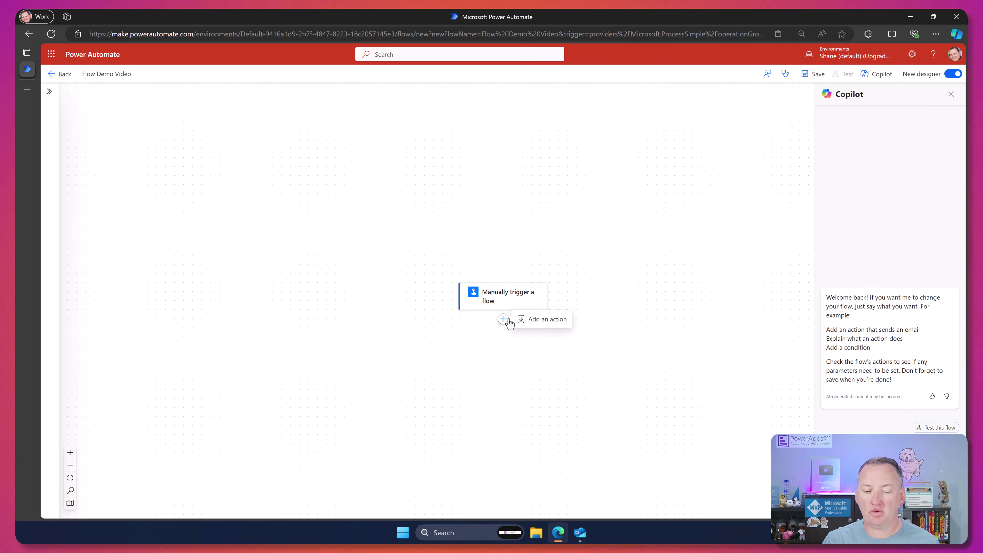
pyautogui.click(539, 322)
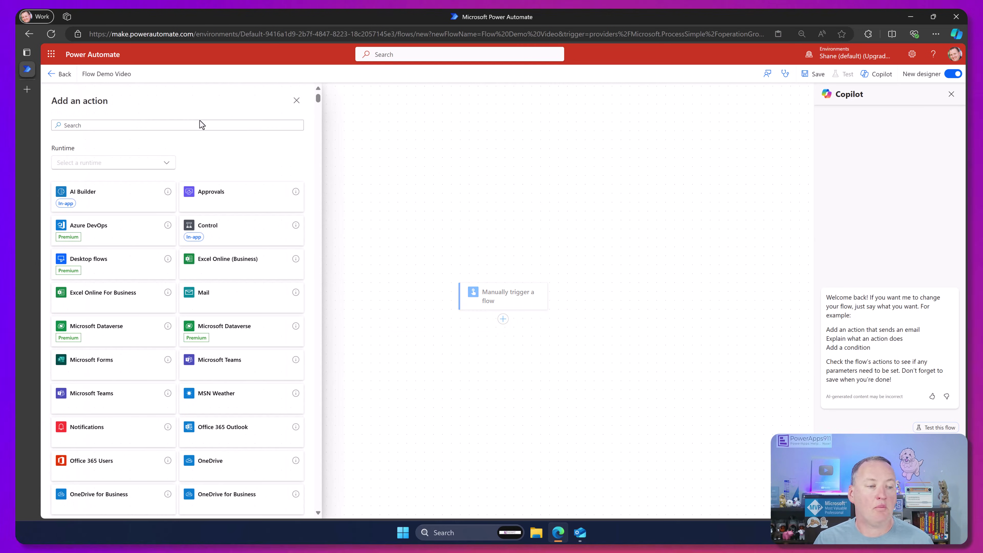
pyautogui.write('office 365')
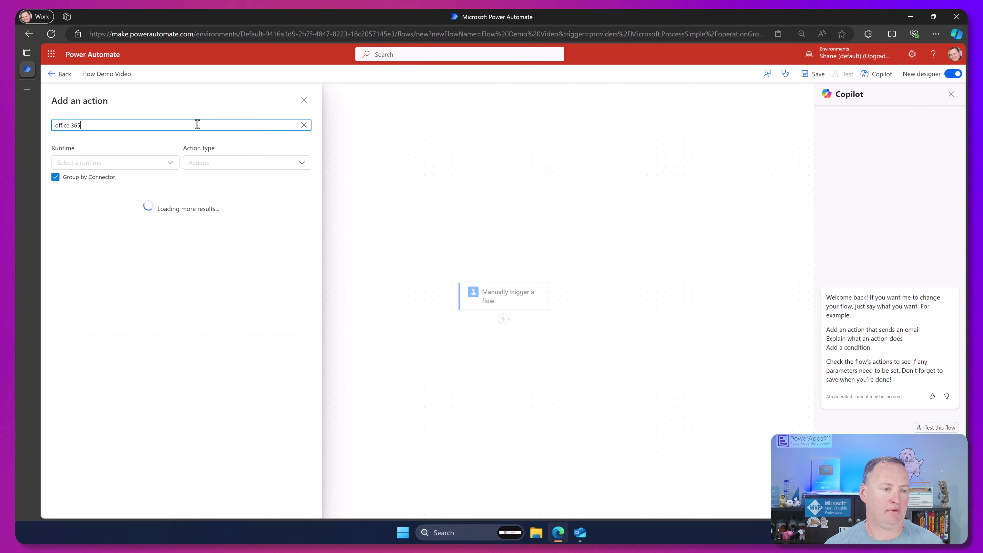
pyautogui.click(290, 308)
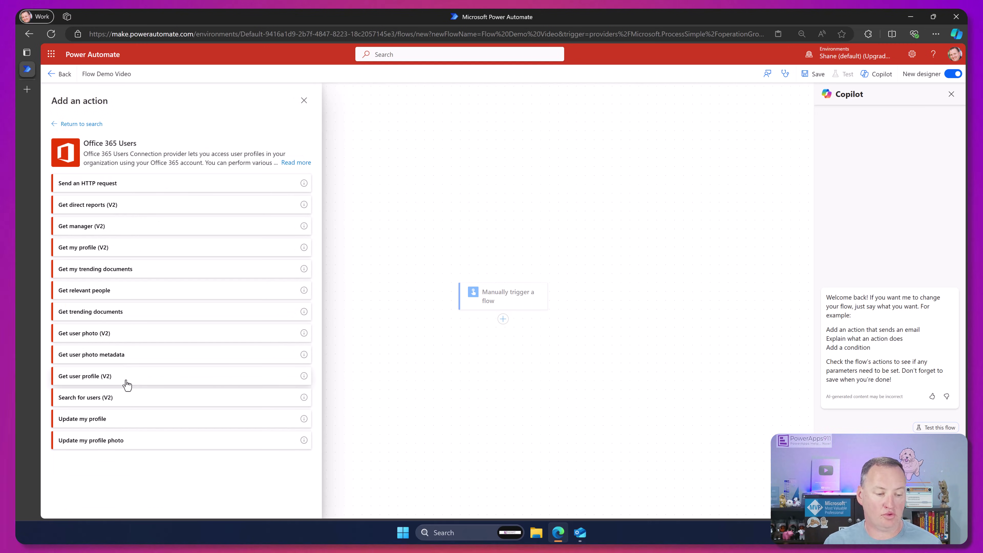
pyautogui.click(138, 333)
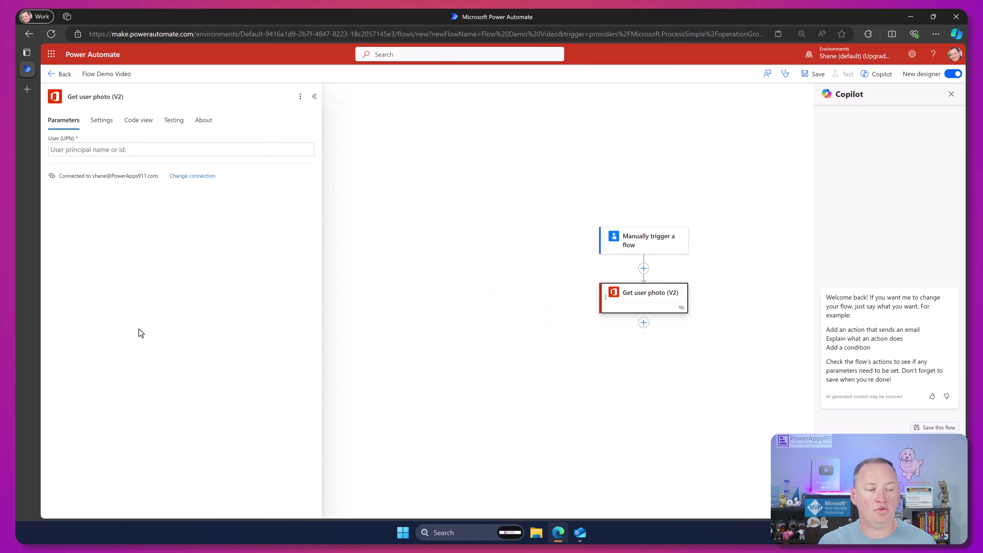
pyautogui.click(144, 149)
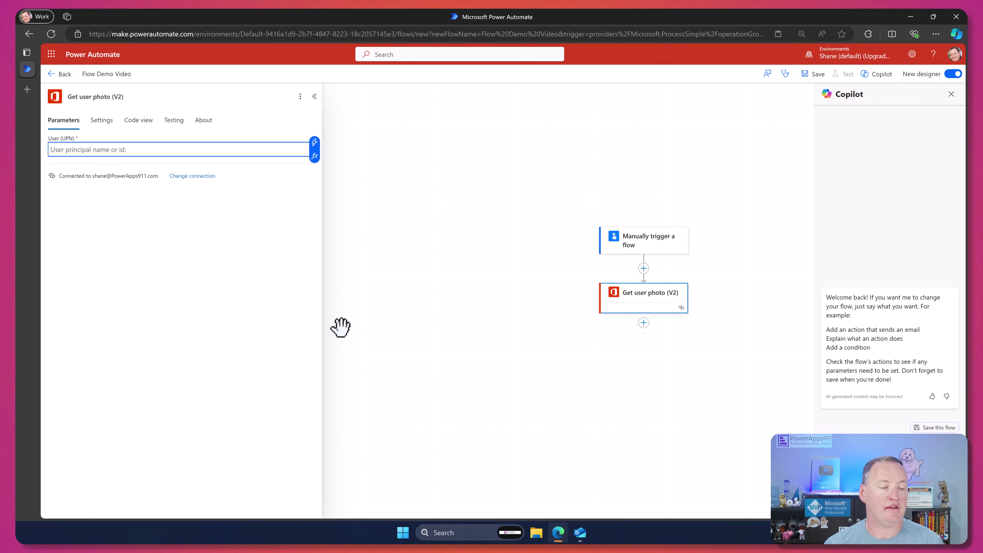
pyautogui.hotkey('ctrl', 'v')
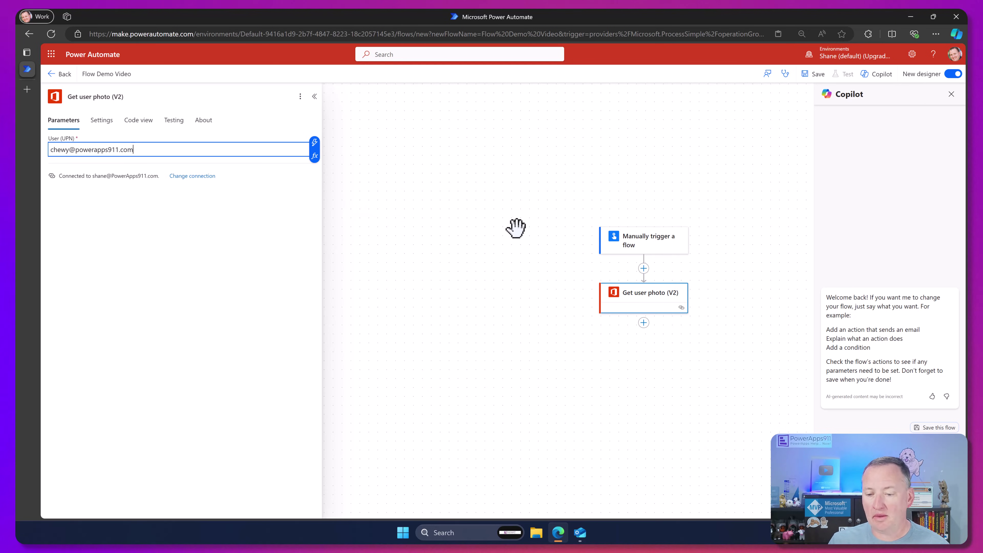
# Save the flow and turn off the new designer to edit it in the classic one.
pyautogui.click(807, 75)
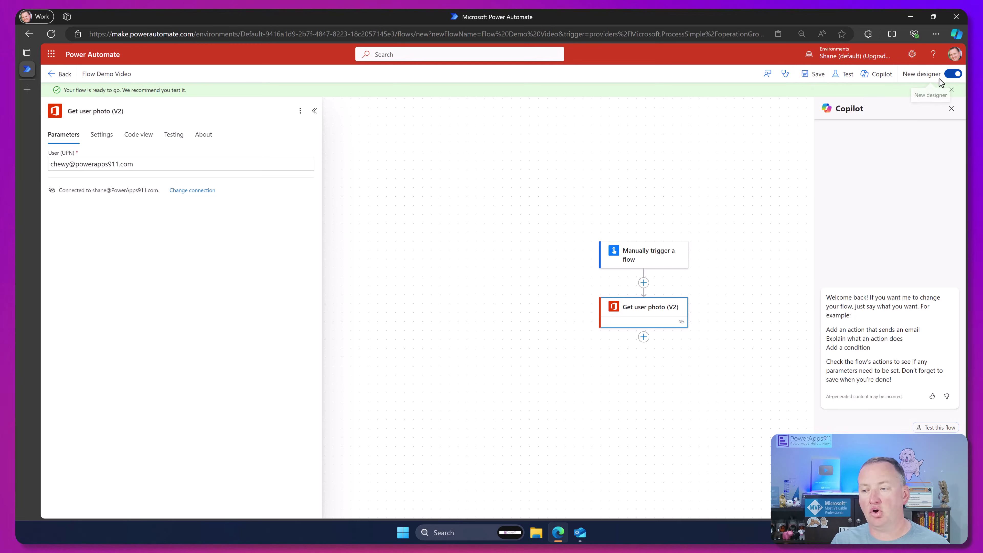
pyautogui.click(952, 74)
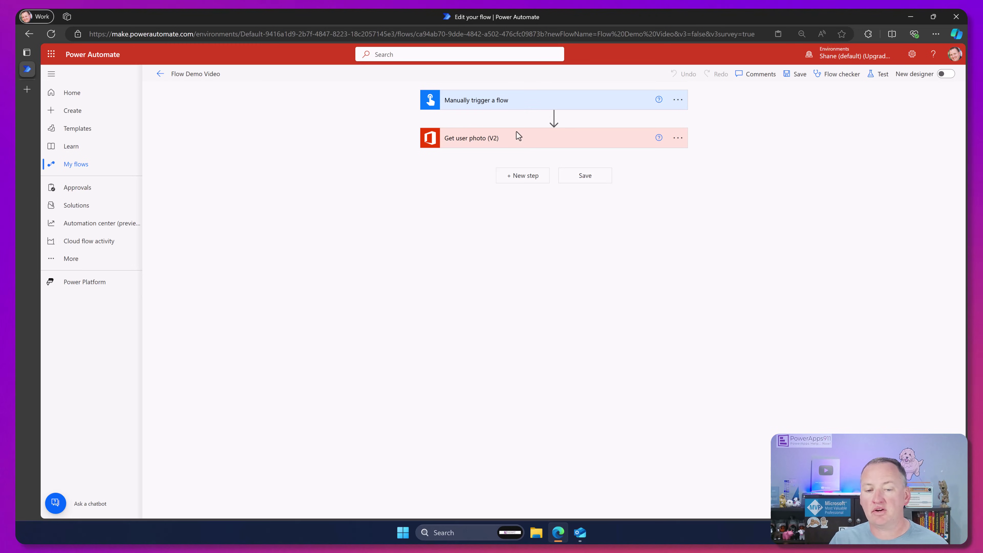
# Add a Compose action after the user photo action, with the dynamic content "Image file content" as its input.
pyautogui.click(529, 180)
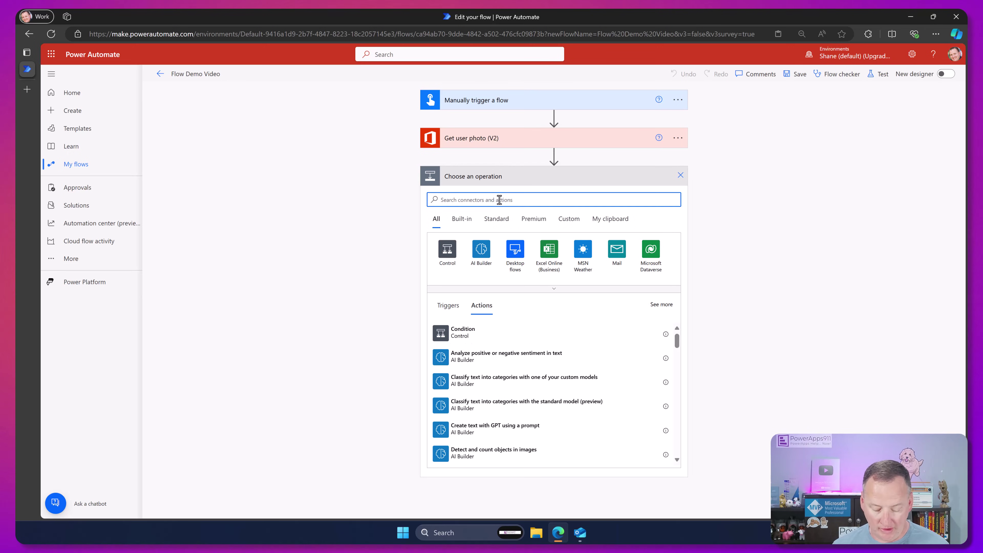
pyautogui.write('compose')
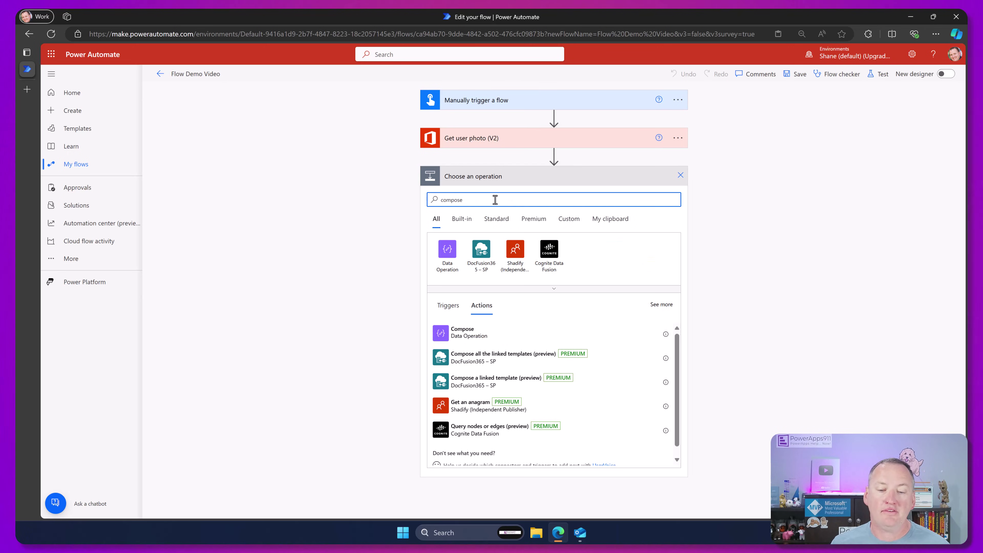
pyautogui.click(460, 341)
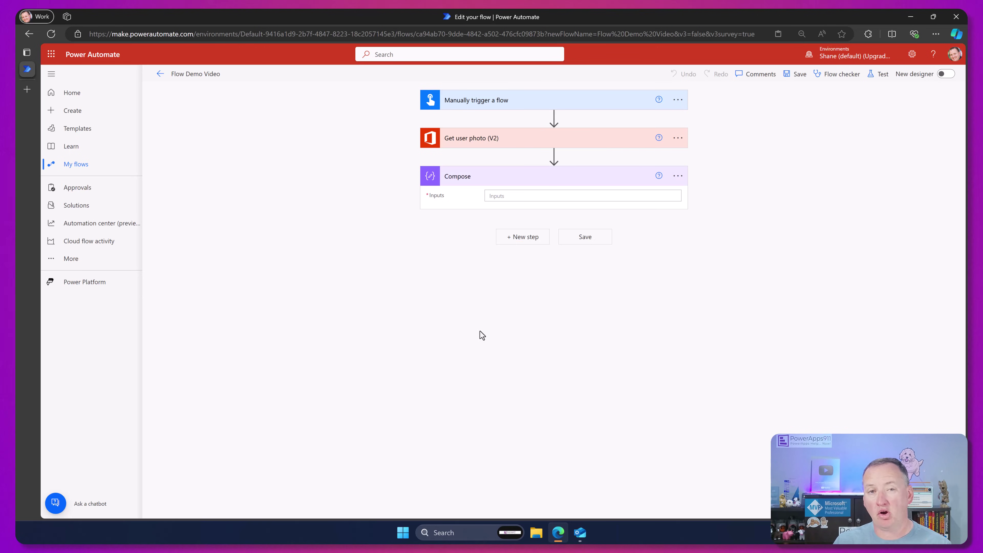
pyautogui.click(506, 196)
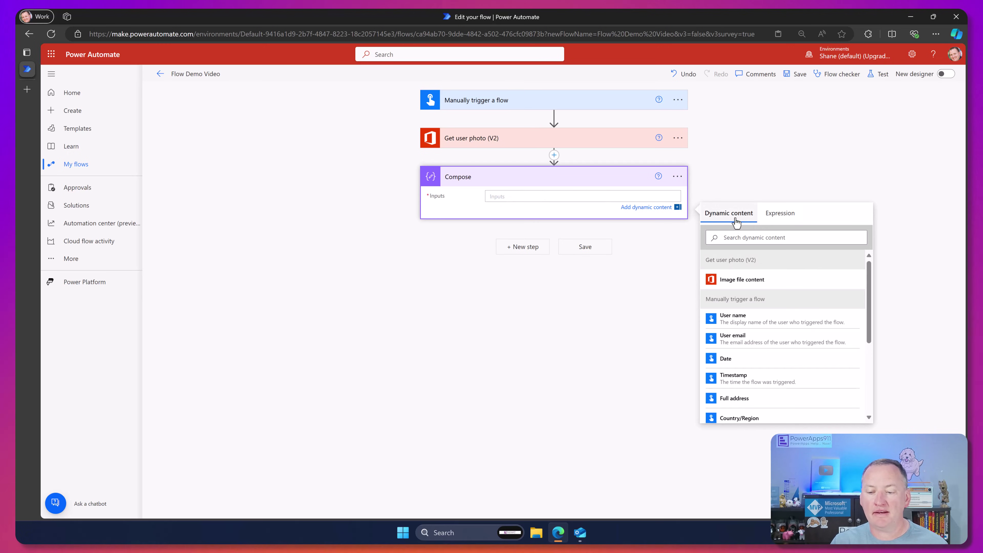
pyautogui.click(747, 286)
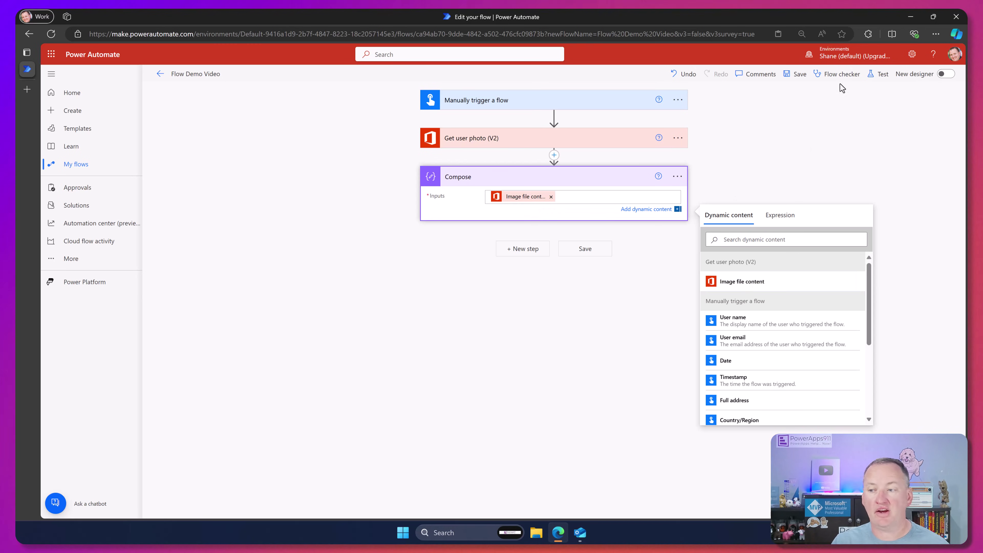
# Save the flow, run it as a manual test and examine the Compose action's inputs and outputs.
pyautogui.click(795, 75)
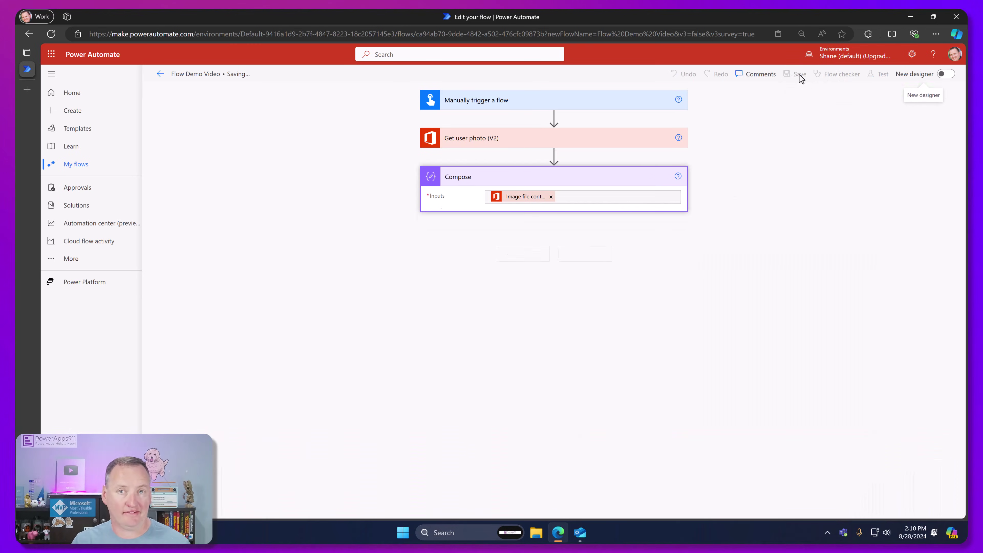
pyautogui.click(876, 76)
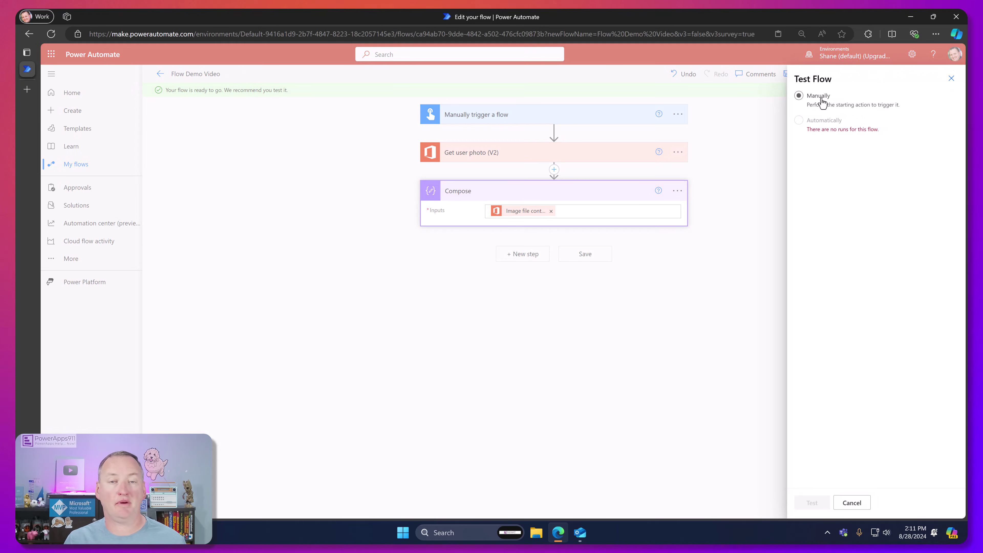
pyautogui.click(812, 502)
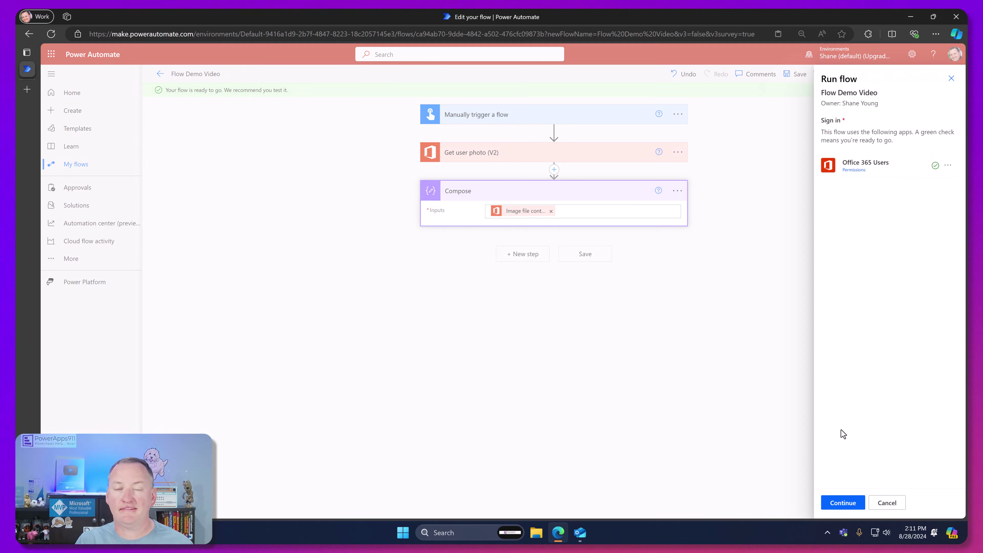
pyautogui.click(842, 505)
pyautogui.click(843, 503)
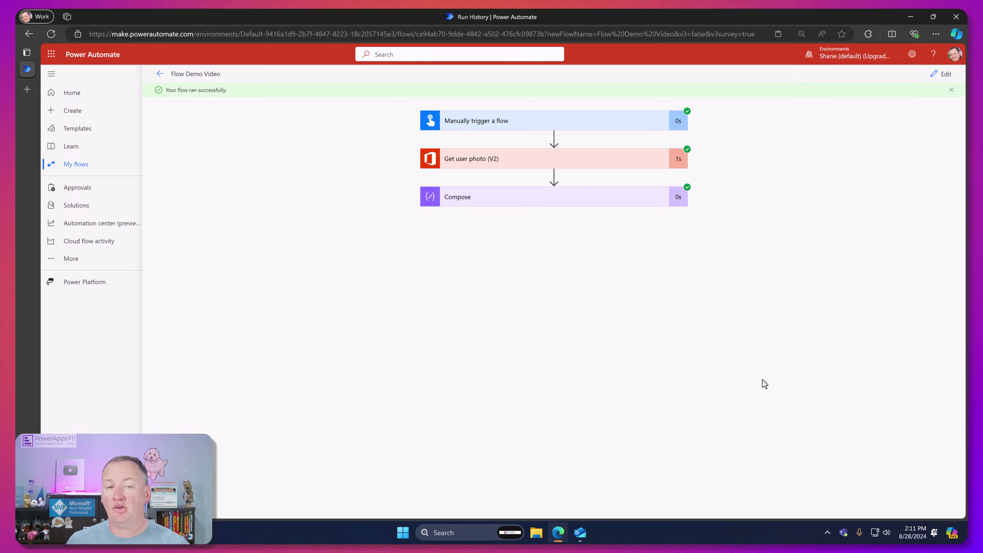
pyautogui.click(533, 198)
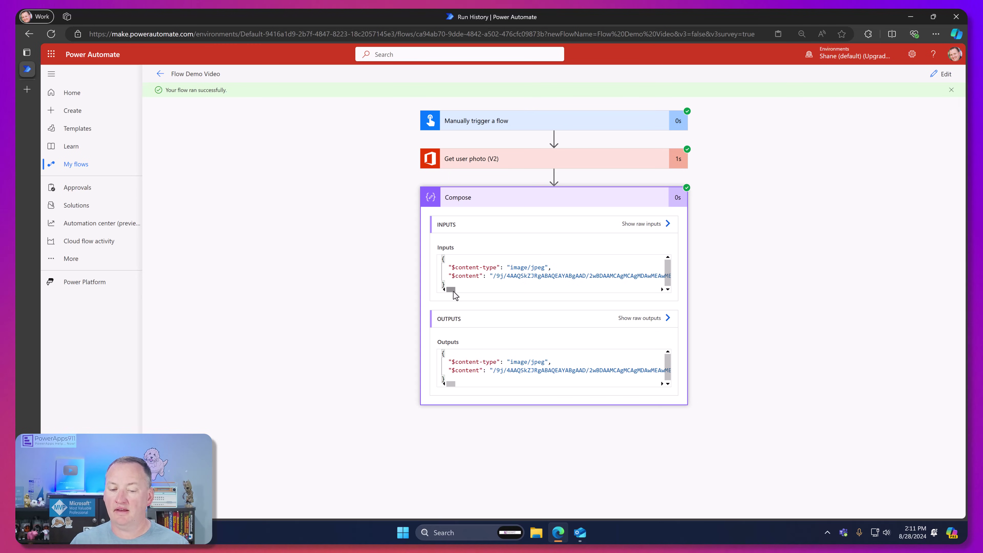
pyautogui.moveTo(452, 292)
pyautogui.mouseDown()
pyautogui.moveTo(518, 291)
pyautogui.moveTo(445, 301)
pyautogui.mouseUp()
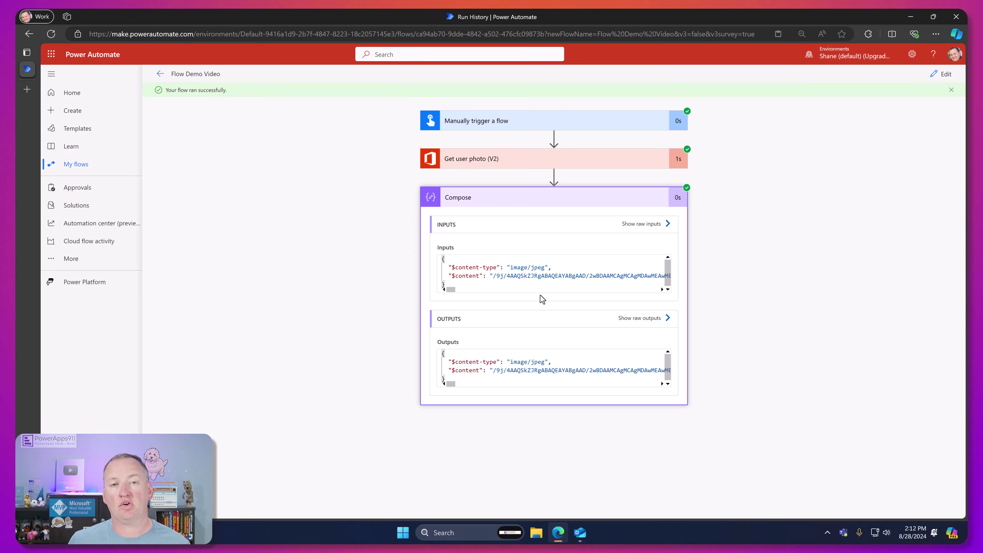
# Return to editing the flow and add the Office 365 Outlook action "Send an email (V2)" after Compose.
pyautogui.click(944, 80)
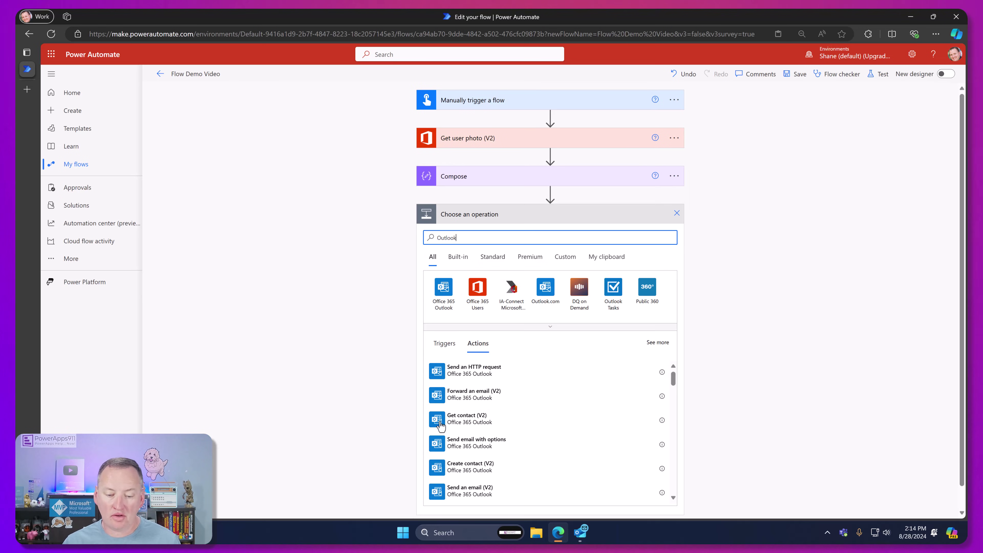
pyautogui.scroll(-1, 499, 418)
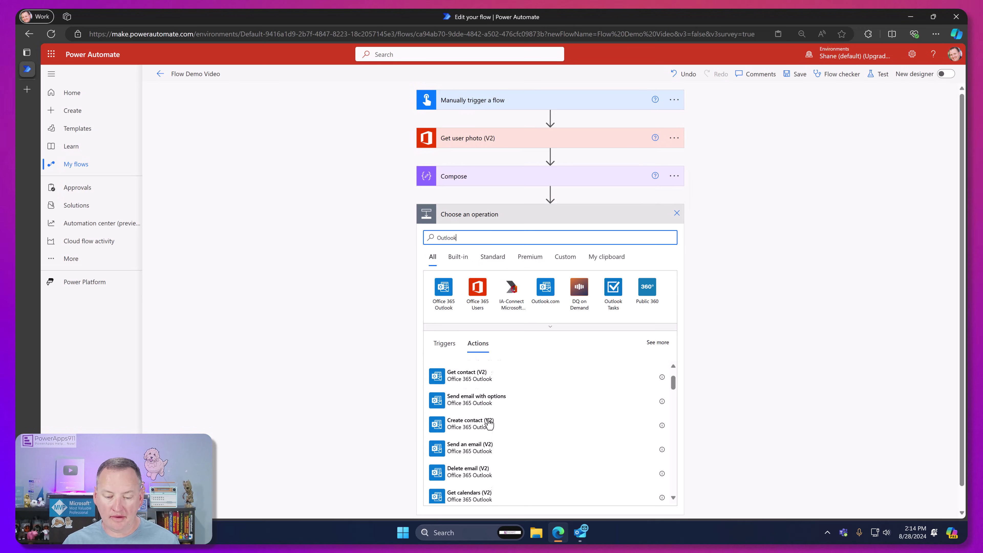
pyautogui.click(488, 448)
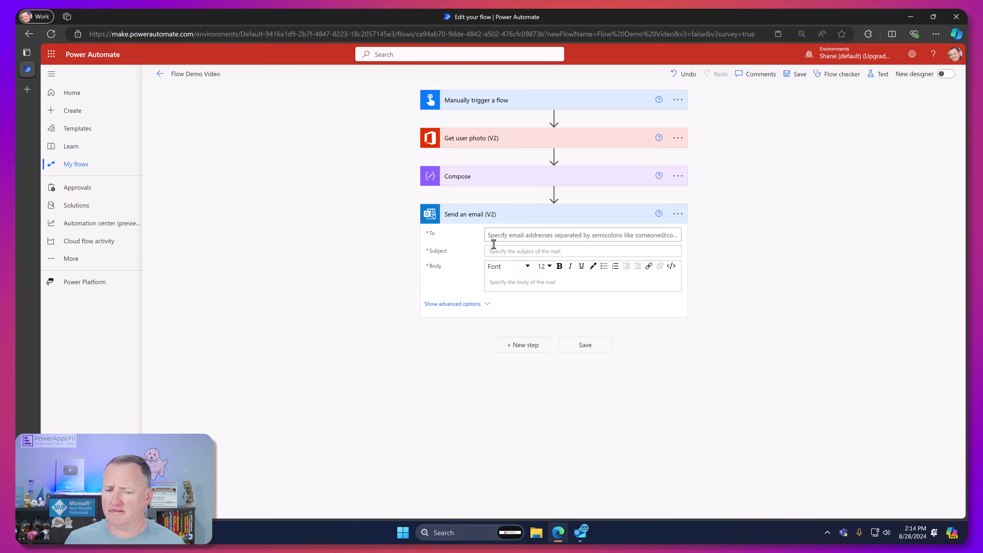
# Address the email to the suggested recipient and set its subject to "Flow Images Embedded Video".
pyautogui.click(501, 235)
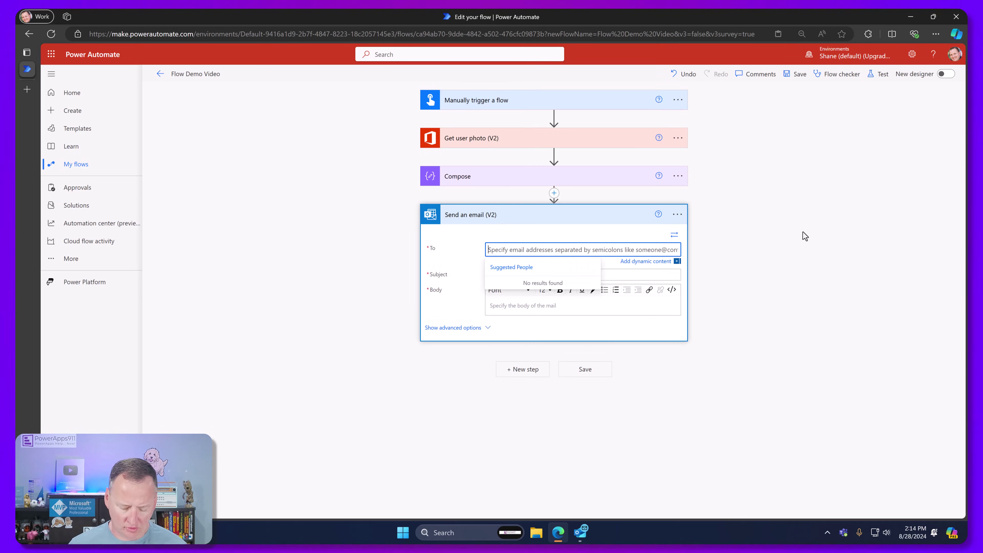
pyautogui.write('sha')
pyautogui.press('Return')
pyautogui.click(585, 275)
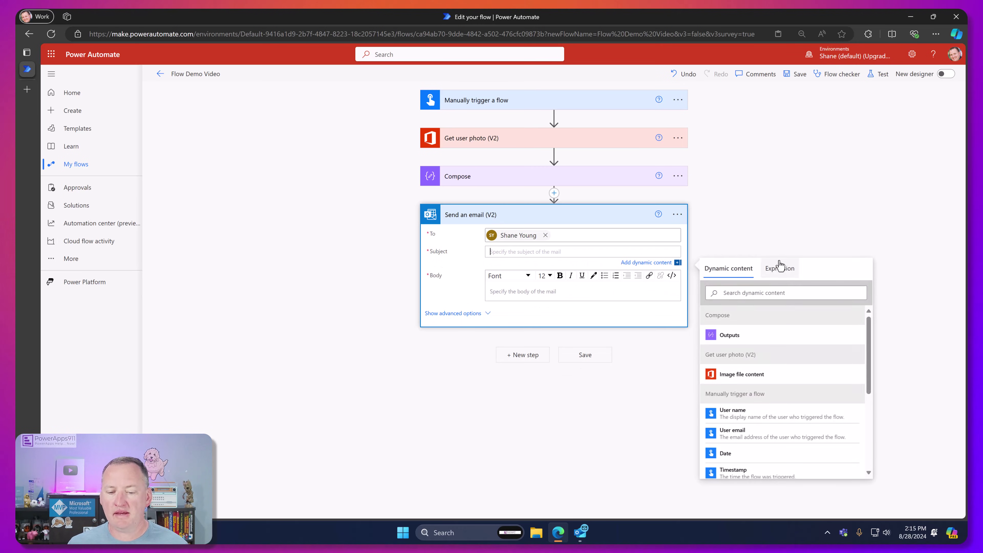
pyautogui.write('Flow Images Embedded Video')
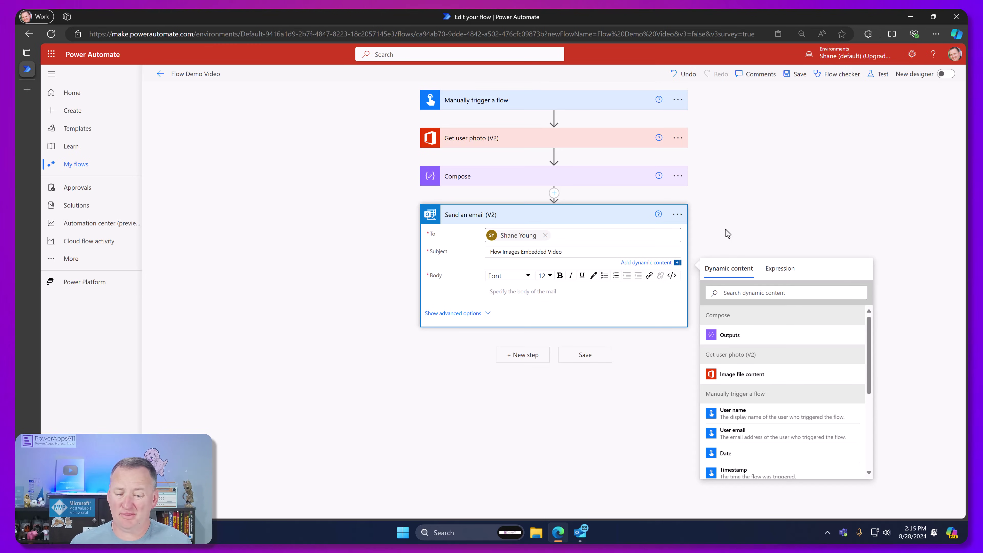
# Enter "From Office 365" in the email body, followed by a line break.
pyautogui.click(582, 294)
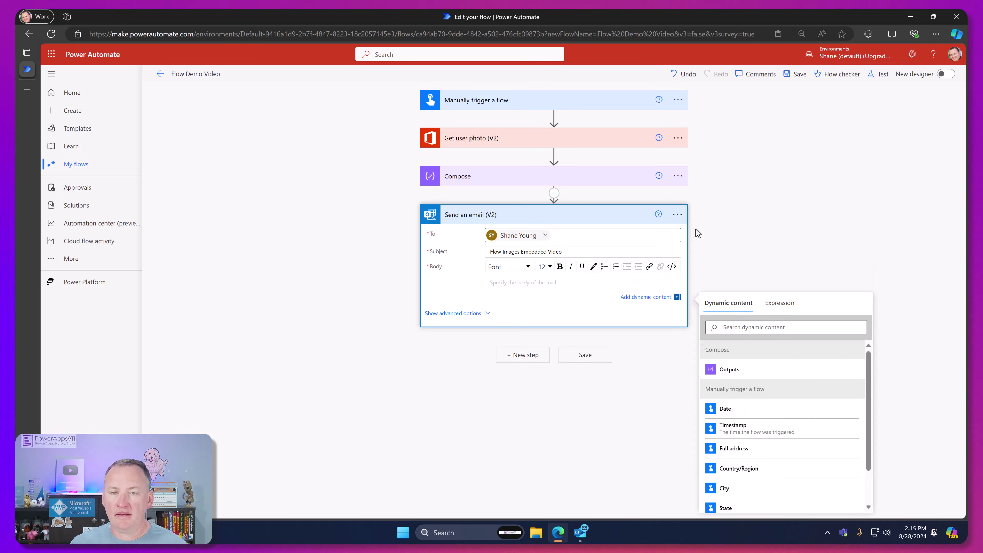
pyautogui.write('From')
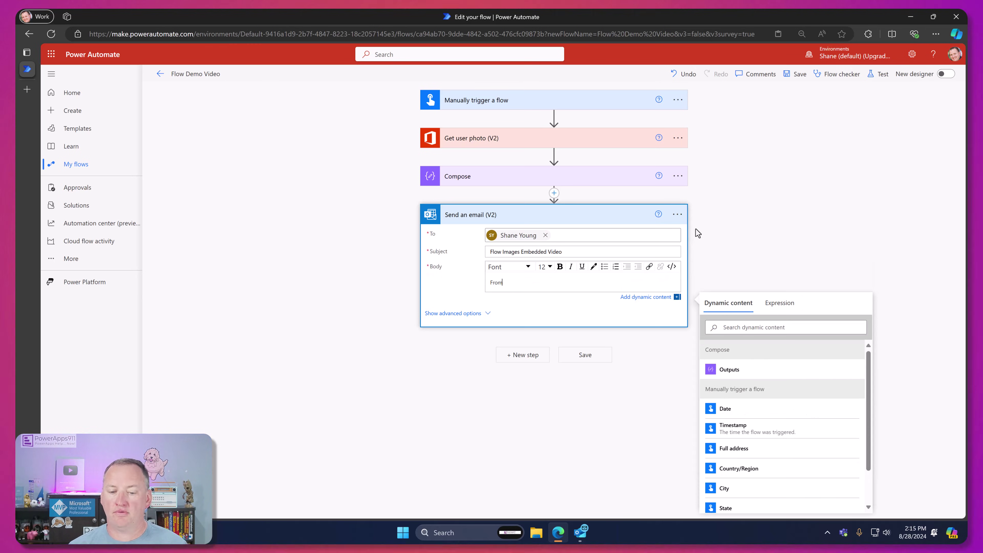
pyautogui.write(' Office 365')
pyautogui.press('Return')
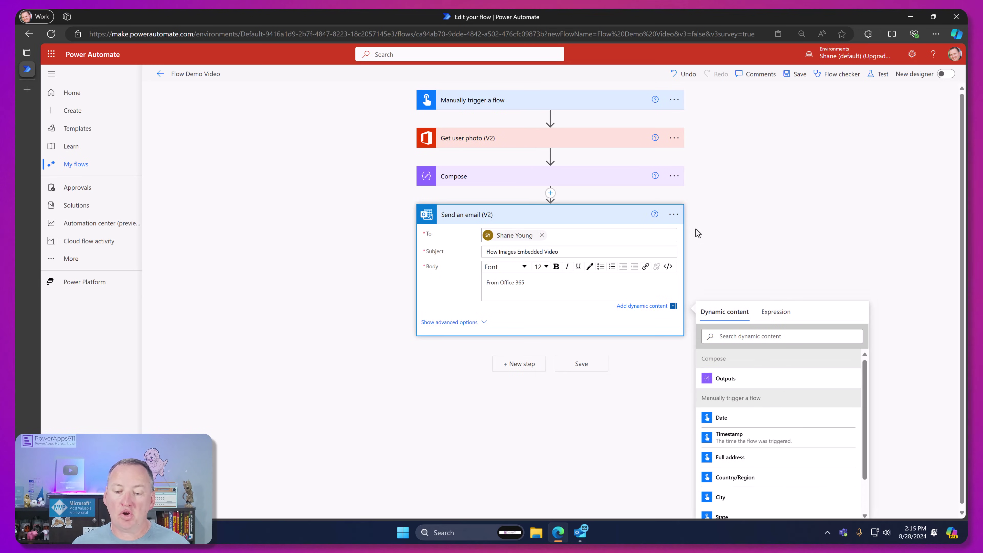
# Switch the email body to HTML code and add <img src="" width="50" height="50"> below the paragraph.
pyautogui.click(668, 267)
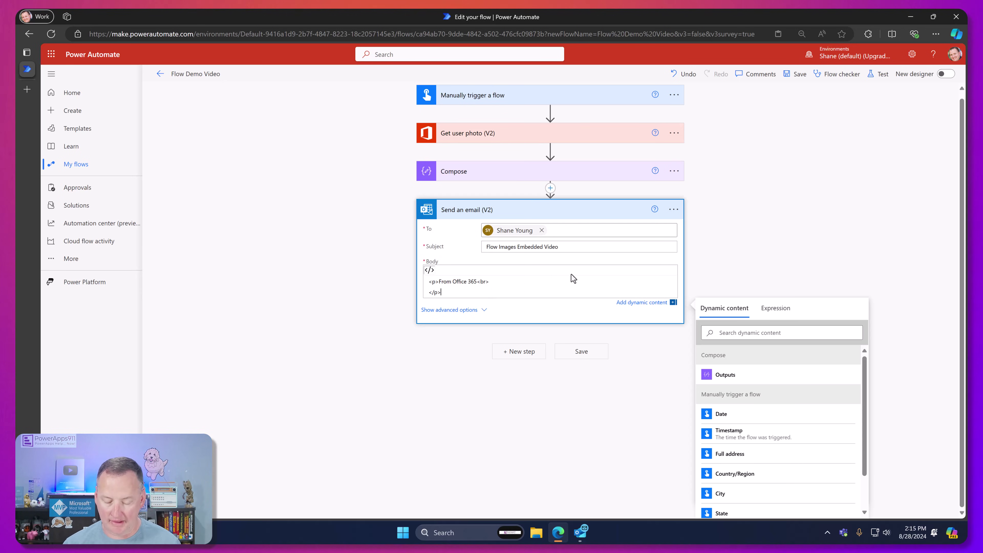
pyautogui.press('Return')
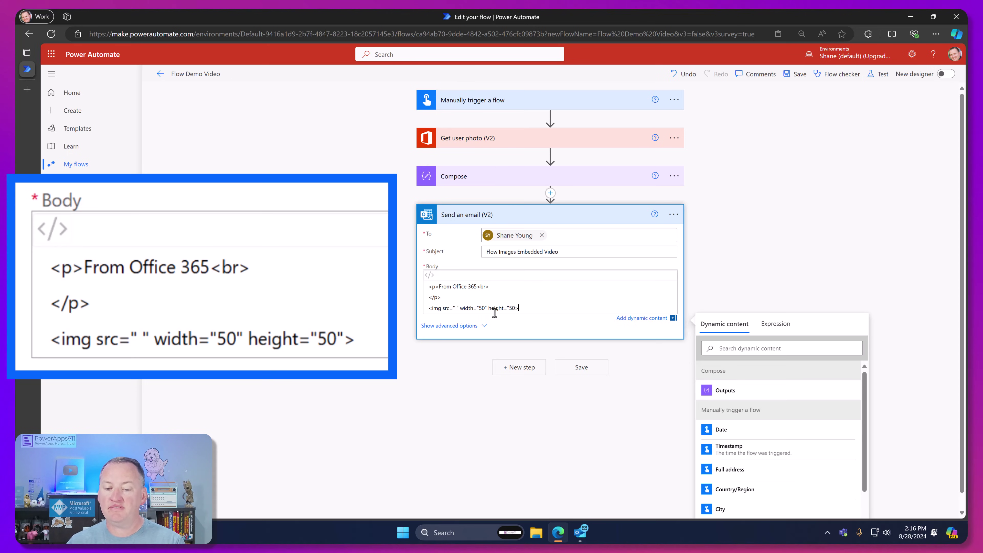
pyautogui.click(516, 308)
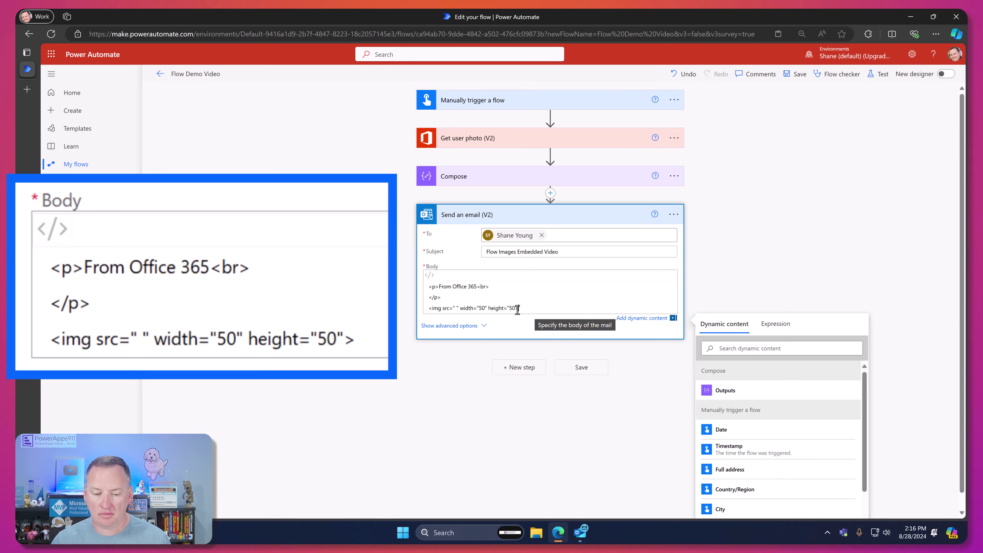
pyautogui.write('">')
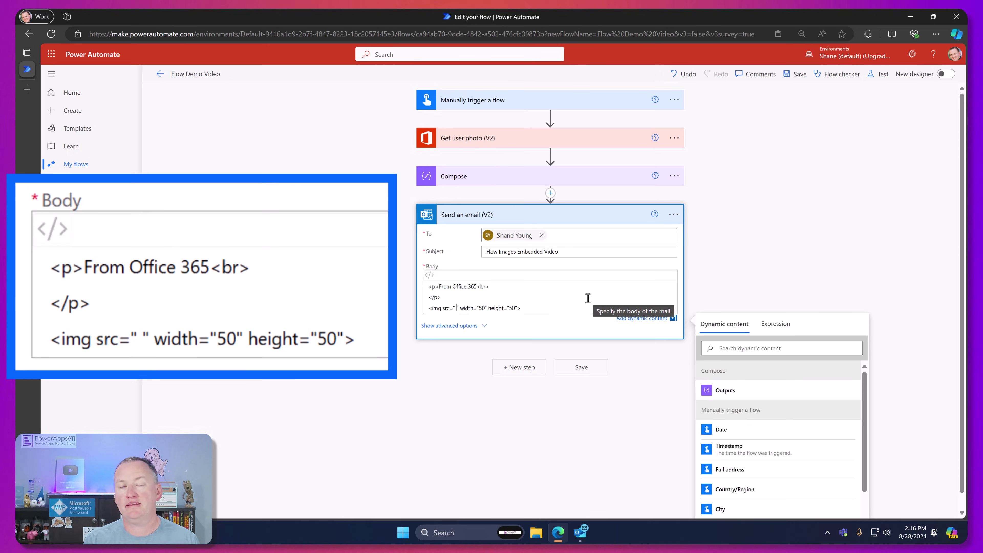
pyautogui.press('BackSpace')
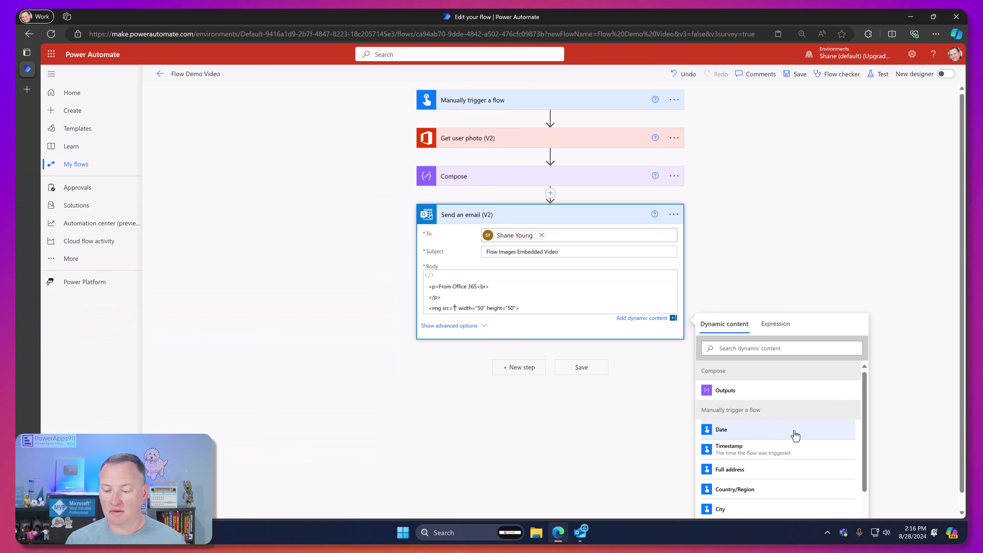
# Search the dynamic content for the user photo's output.
pyautogui.scroll(-1, 790, 425)
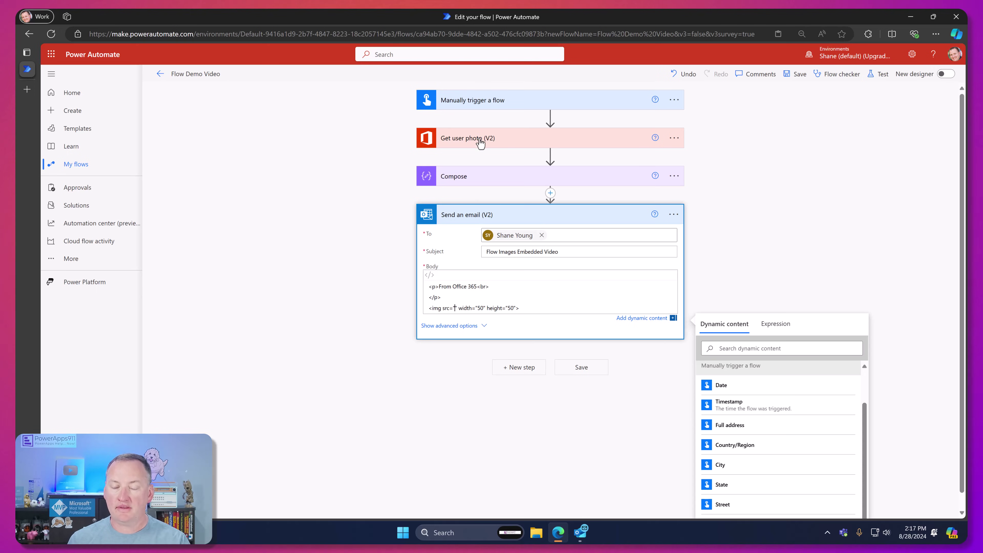
pyautogui.scroll(1, 766, 428)
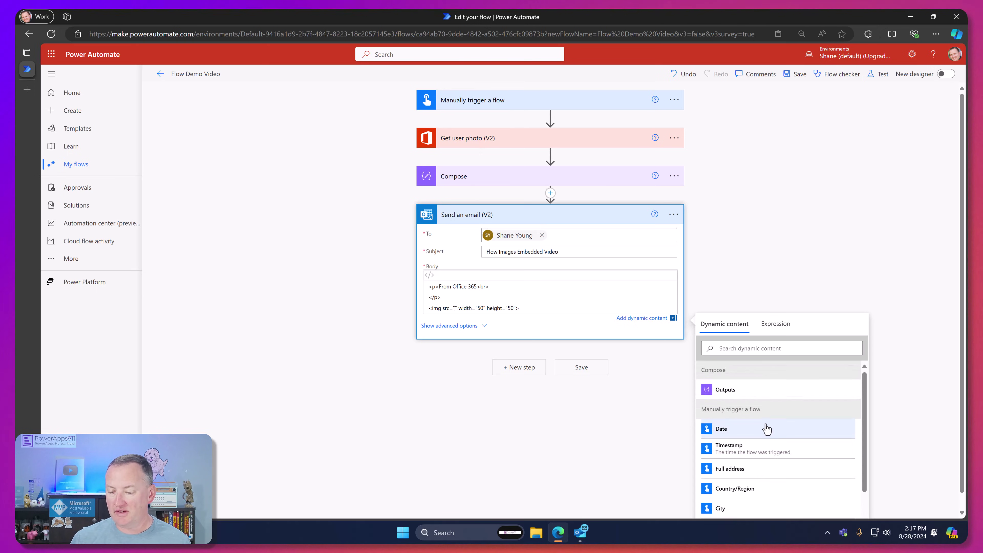
pyautogui.click(752, 349)
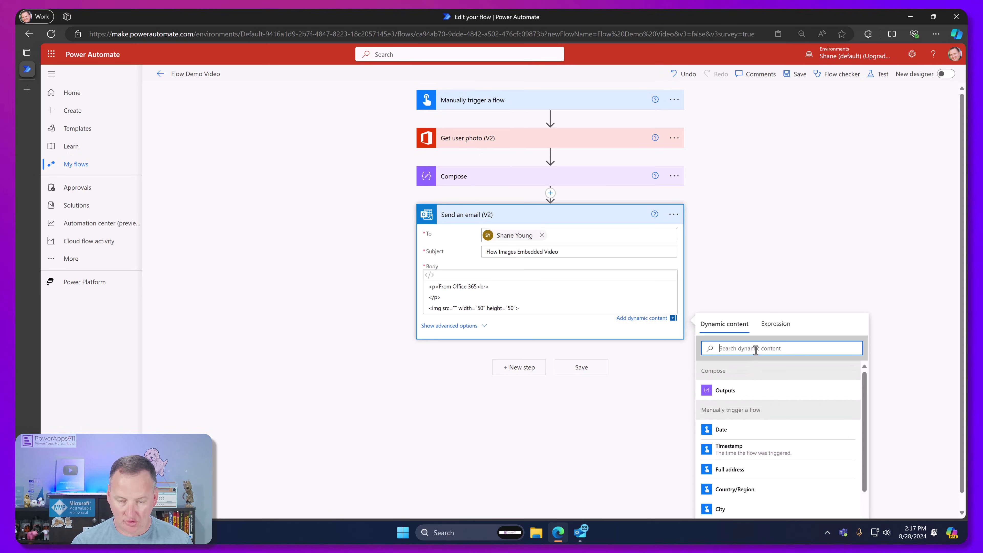
pyautogui.write('p')
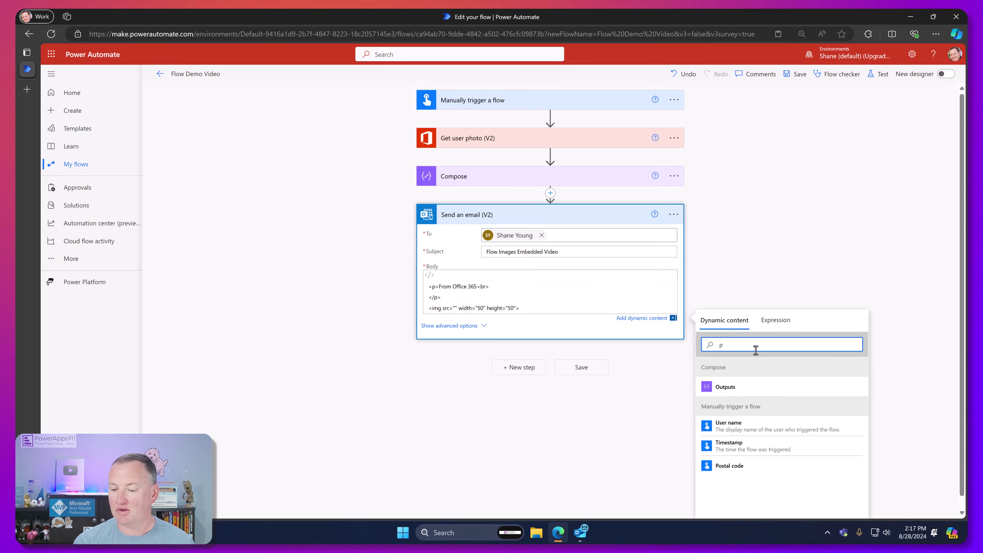
pyautogui.press('BackSpace')
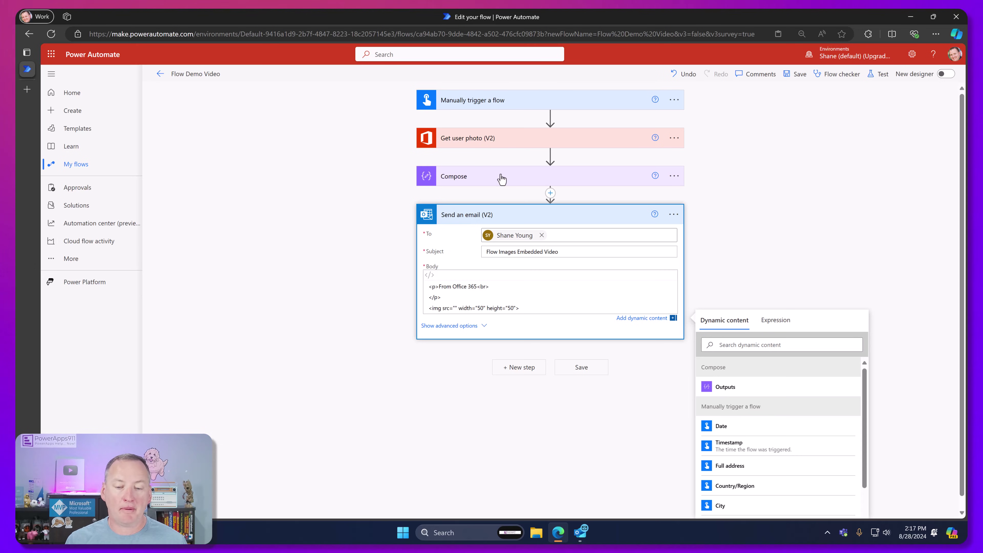
# Copy the Compose input's "Image file content" token into a new email body expression and trim it to body('Get_user_photo_(V2)').
pyautogui.click(491, 178)
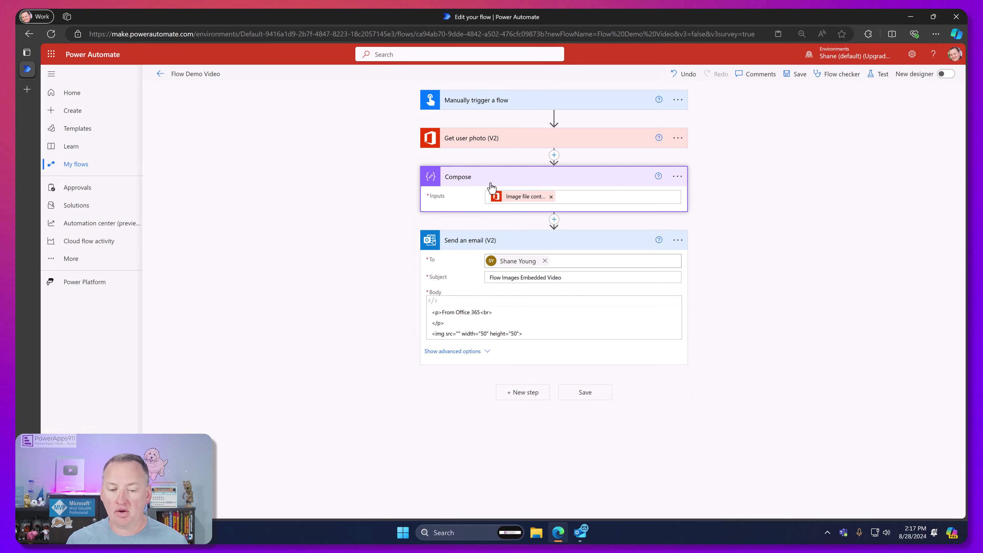
pyautogui.click(518, 198)
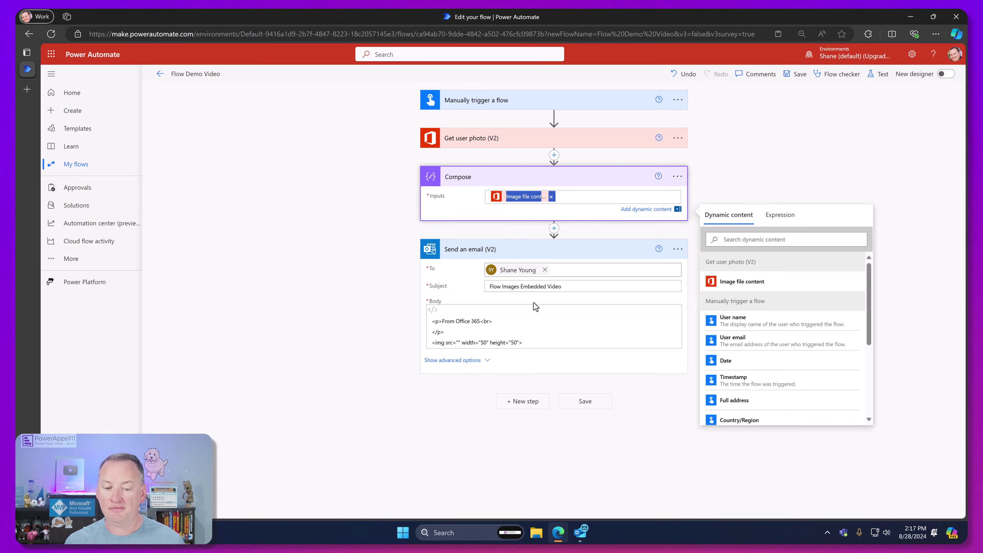
pyautogui.click(458, 342)
pyautogui.click(769, 353)
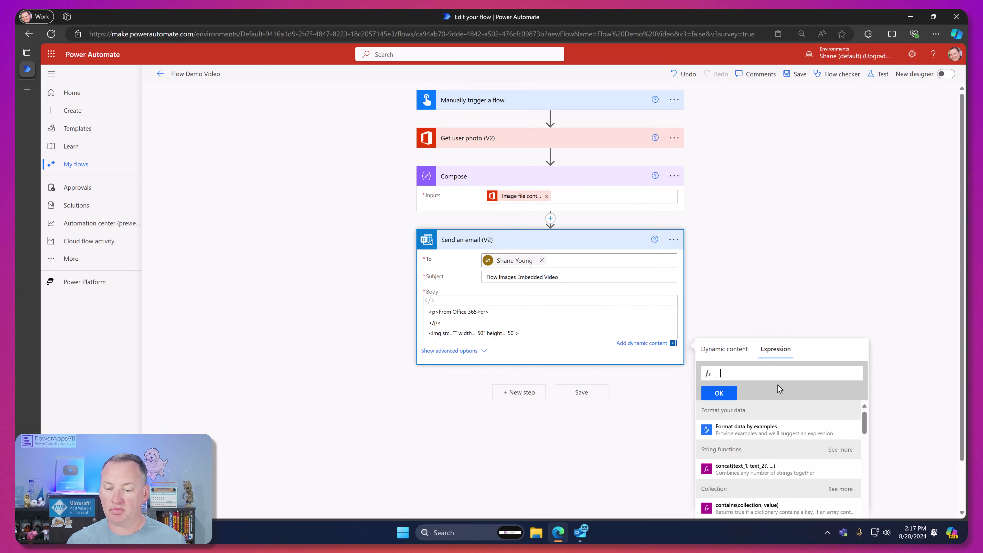
pyautogui.write("@{body('Get_user_photo_(V2)')}")
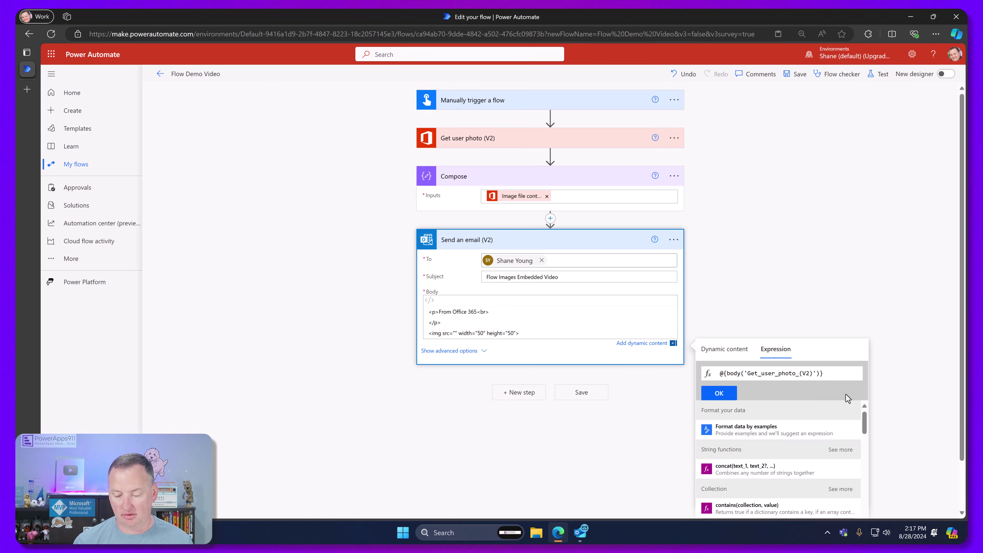
pyautogui.press('Home')
pyautogui.press('Delete')
pyautogui.press('Delete')
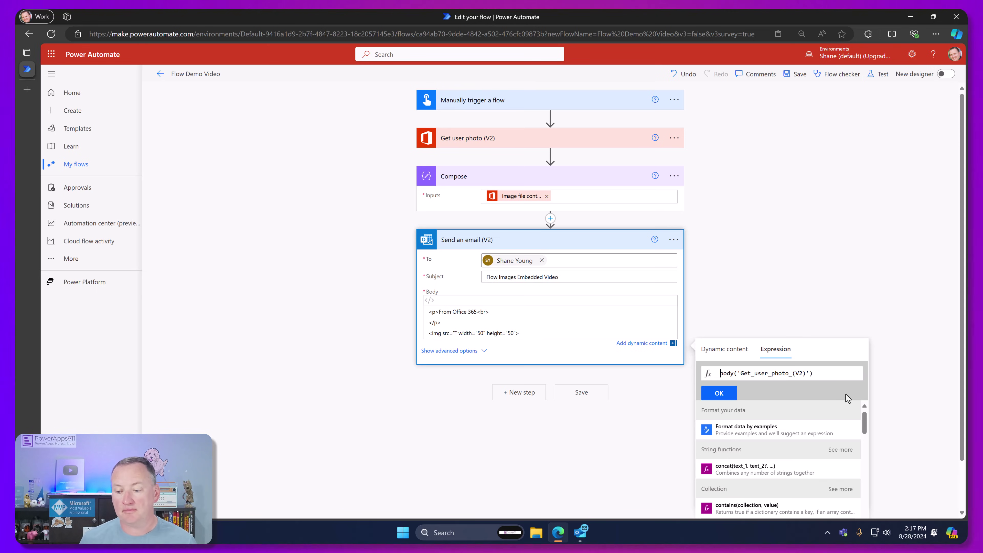
# Wrap the expression as Base64(body('Get_user_photo_(V2)')) and insert it inside the image tag's src quotes.
pyautogui.click(814, 373)
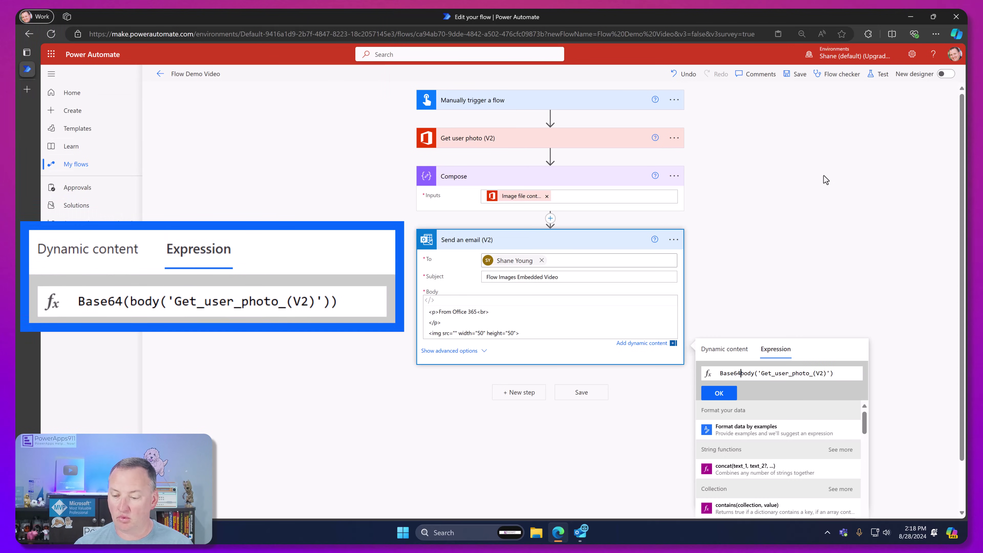
pyautogui.write('(V2')
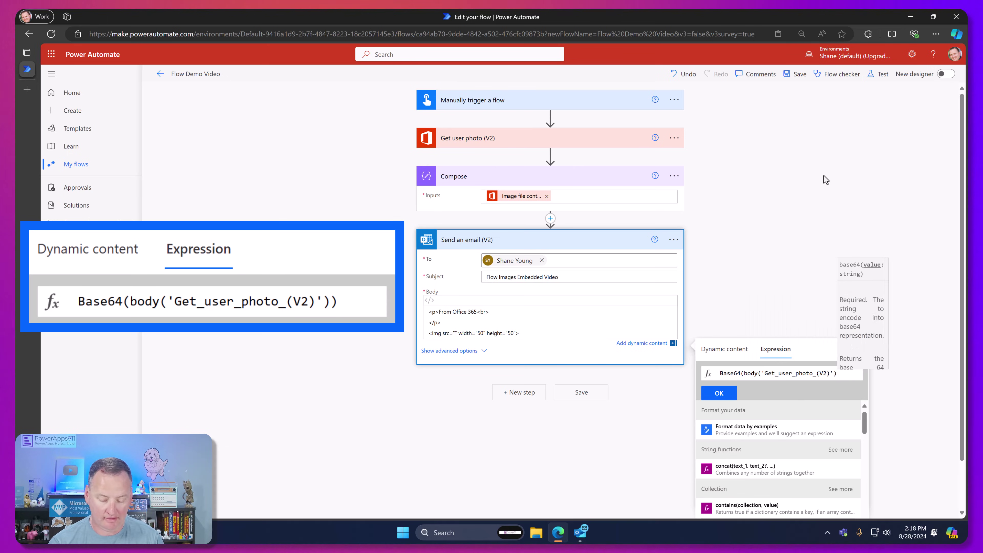
pyautogui.write(')')
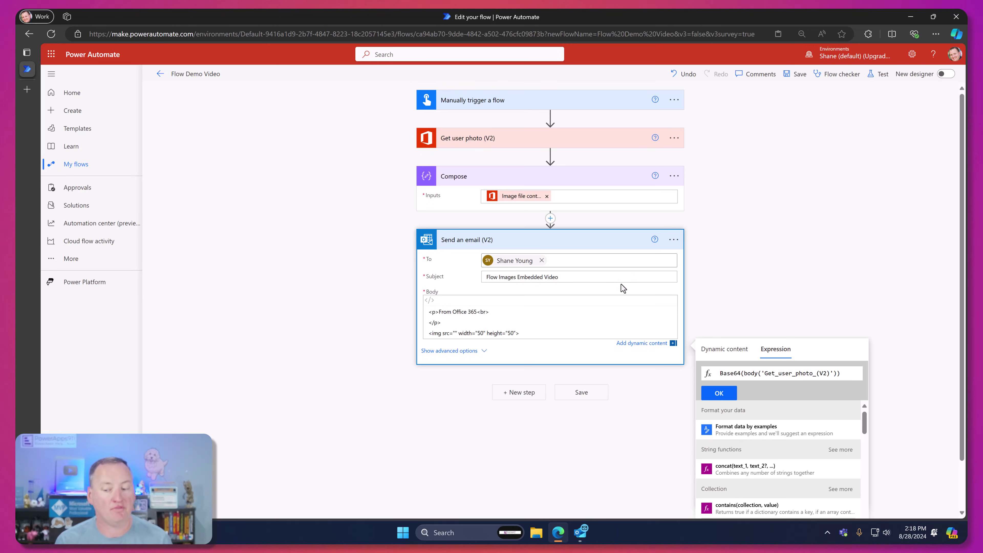
pyautogui.click(720, 393)
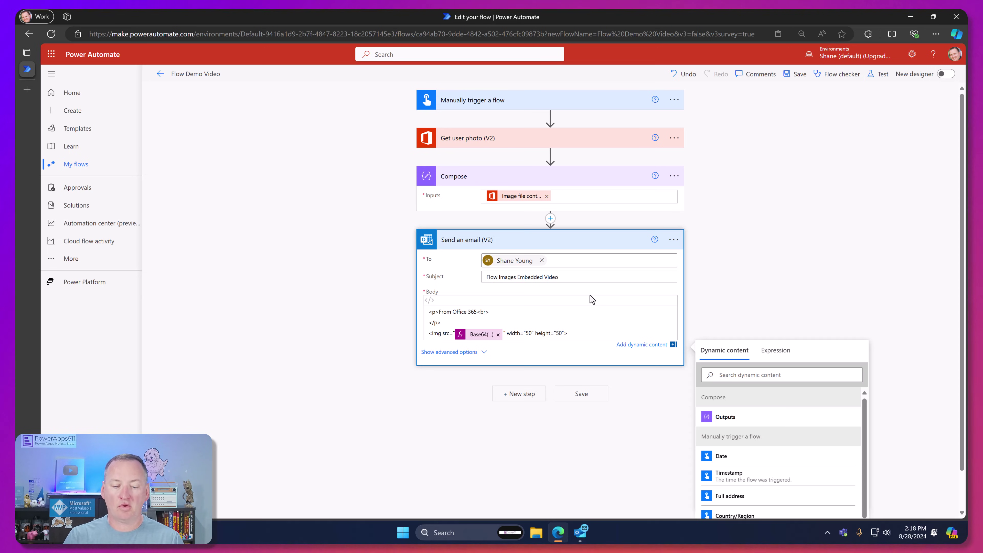
# Prefix the Base64 expression in the image source with "data:image/png;base64," and save the flow.
pyautogui.hotkey('ctrl', 'v')
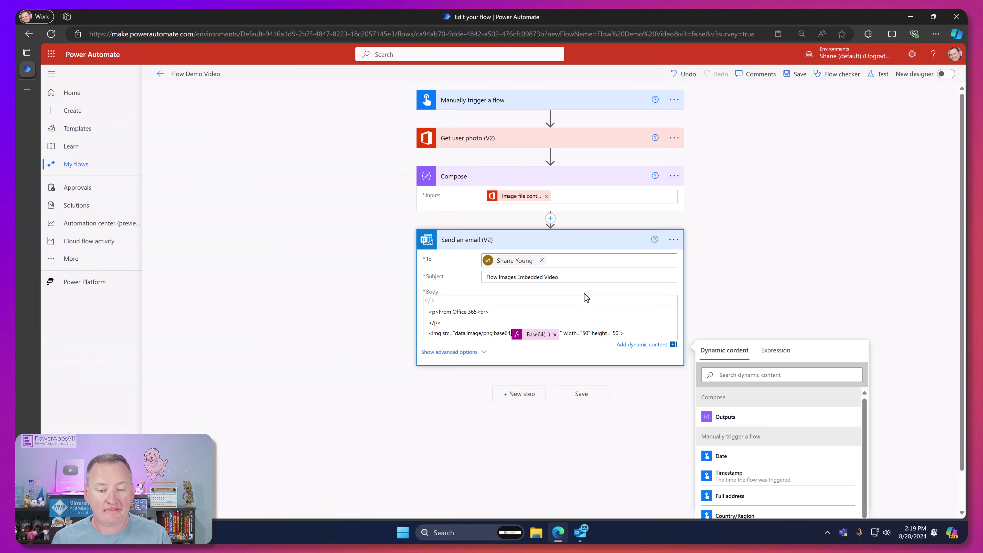
pyautogui.scroll(-1, 547, 299)
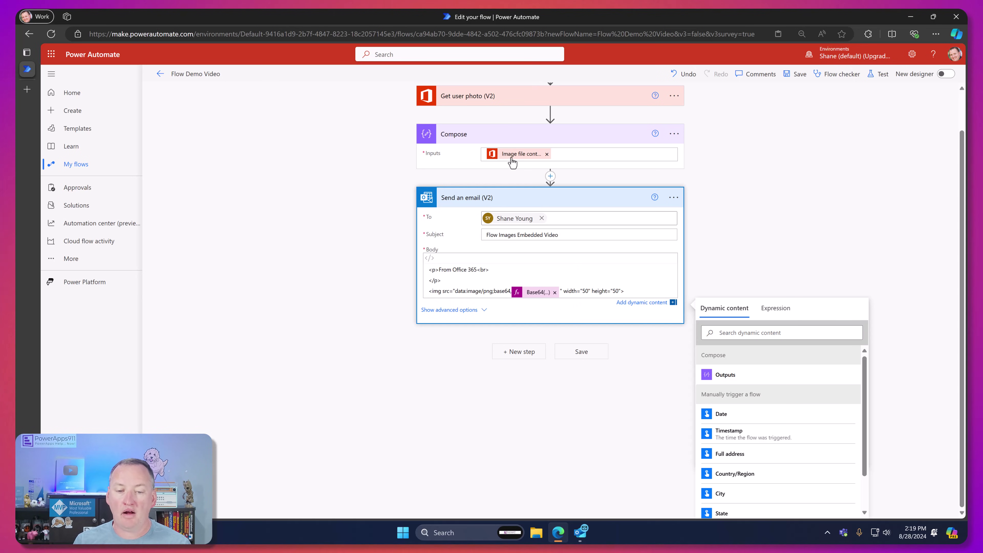
pyautogui.scroll(1, 514, 153)
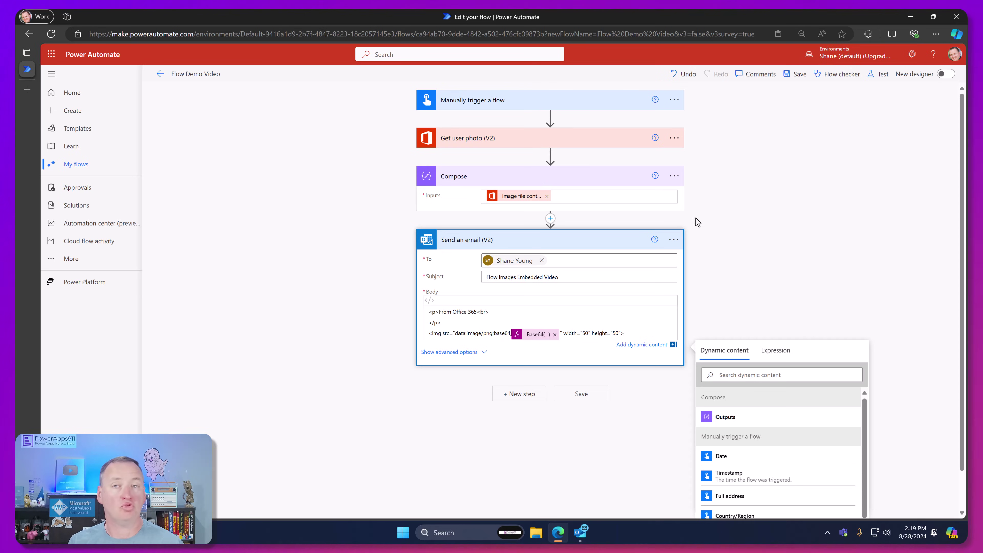
pyautogui.click(792, 76)
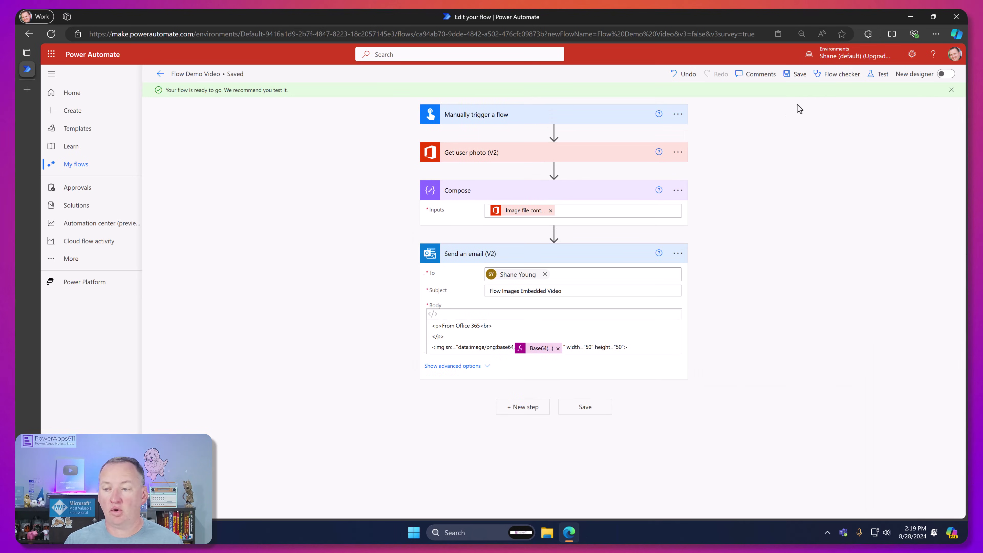
# Run the flow as a manual test and check the embedded image in the received email.
pyautogui.click(882, 75)
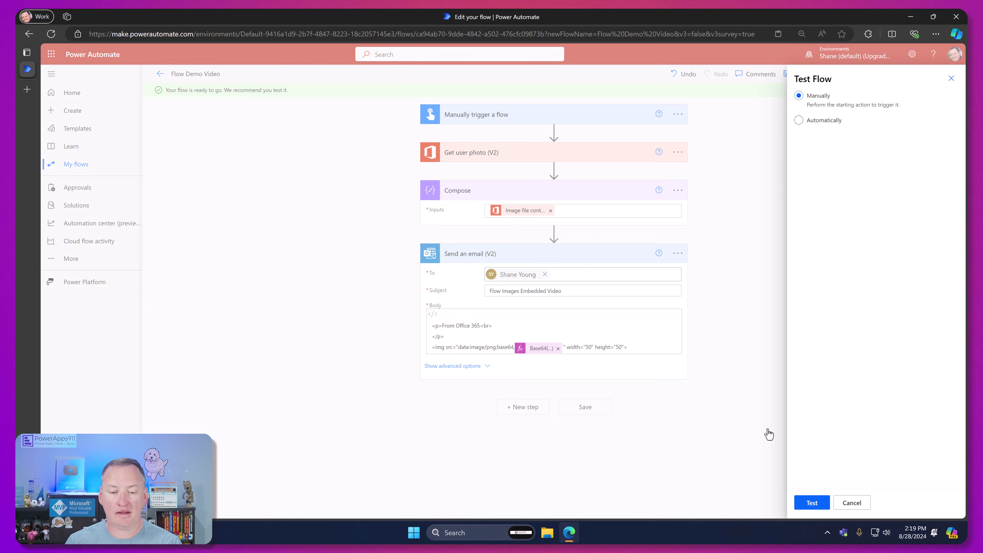
pyautogui.click(811, 502)
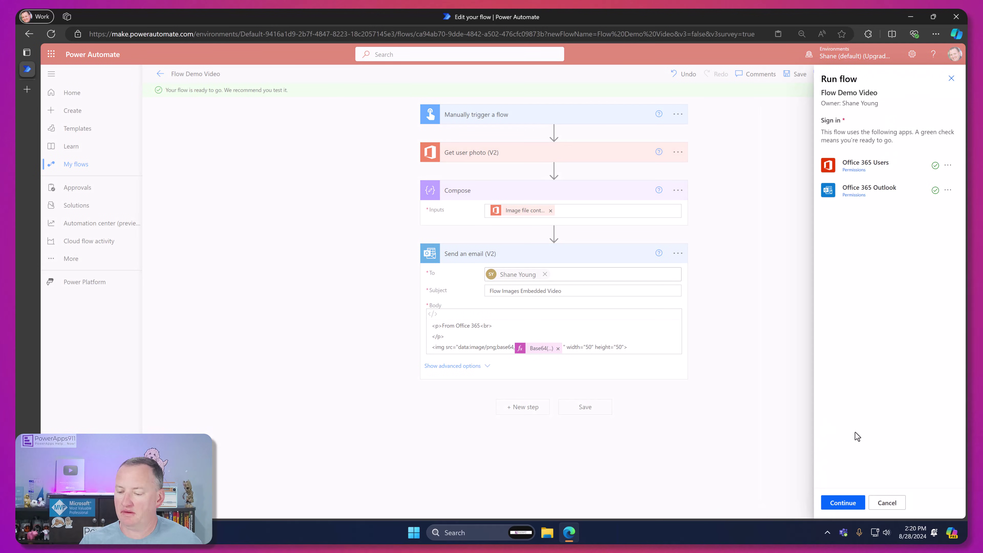
pyautogui.click(843, 503)
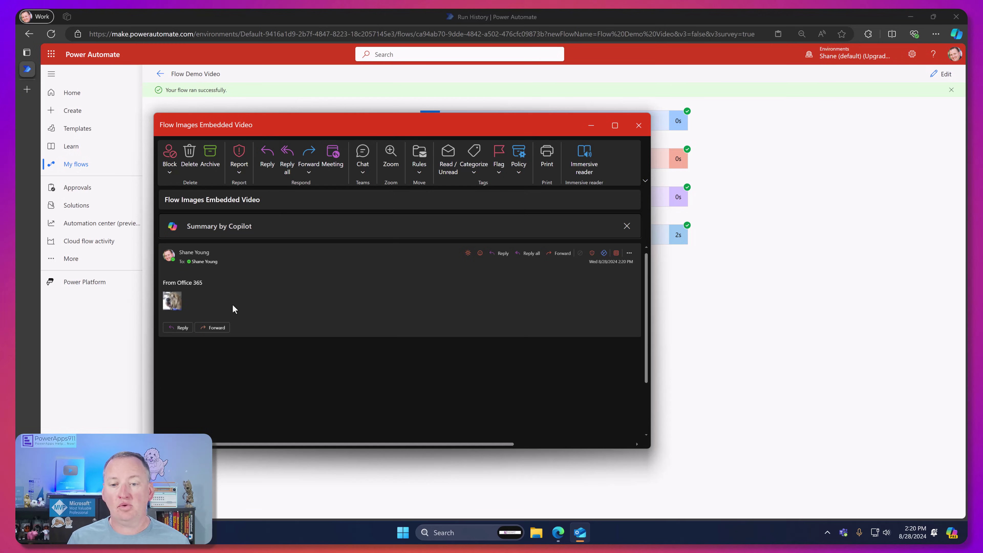
pyautogui.click(591, 125)
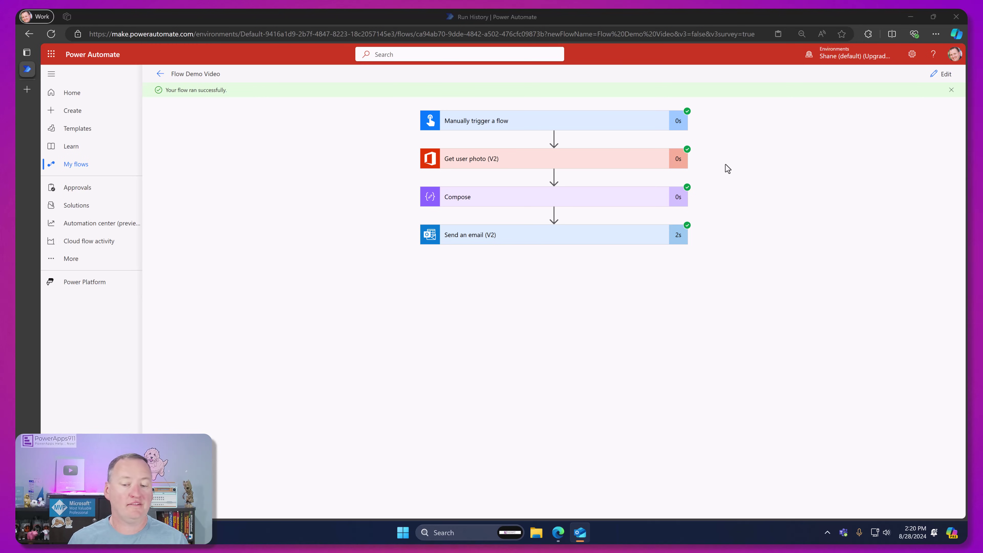
# In the flow editor, insert the SharePoint action "Get file content using path" after Compose and set its site address to PowerApps Videos.
pyautogui.click(944, 73)
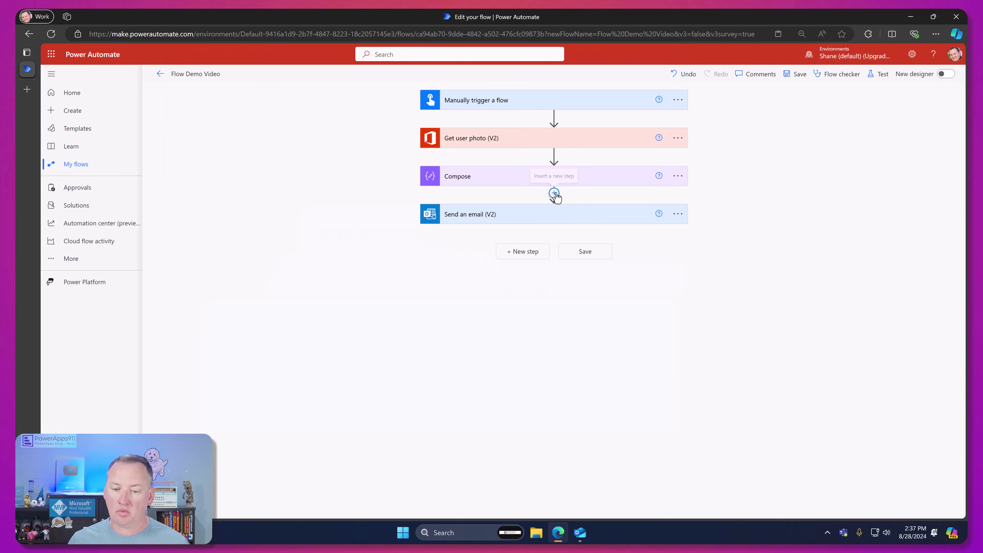
pyautogui.click(554, 193)
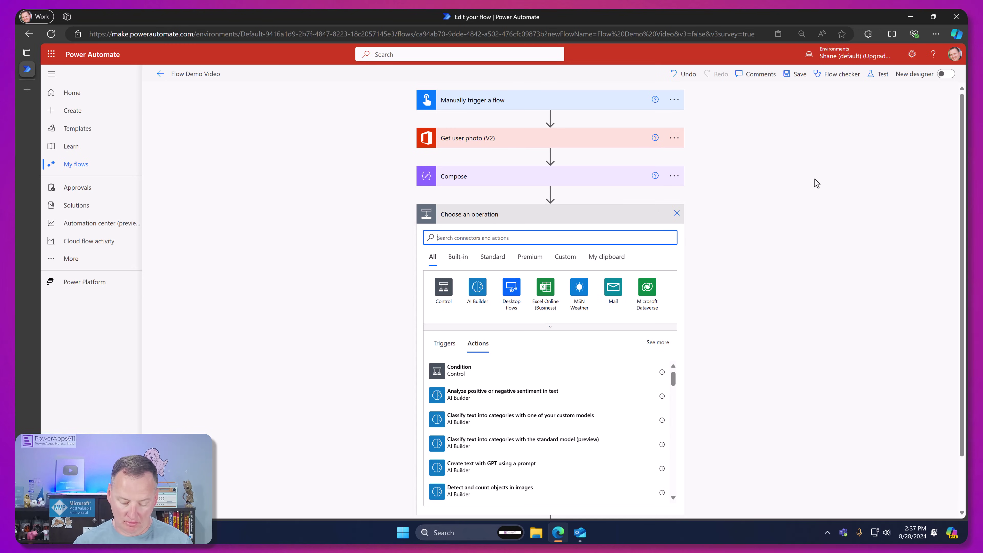
pyautogui.write('shar')
pyautogui.write('epoint get file')
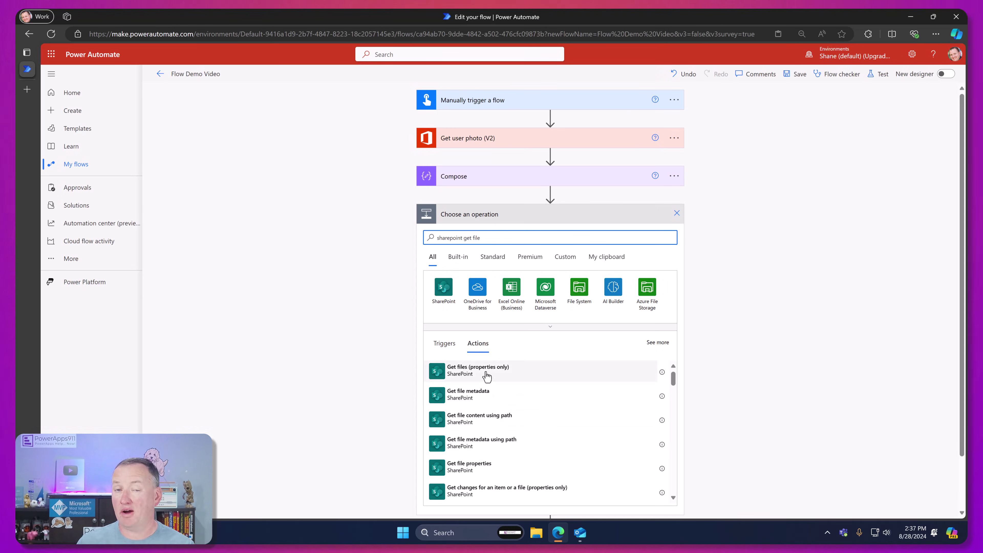
pyautogui.click(535, 422)
pyautogui.click(669, 235)
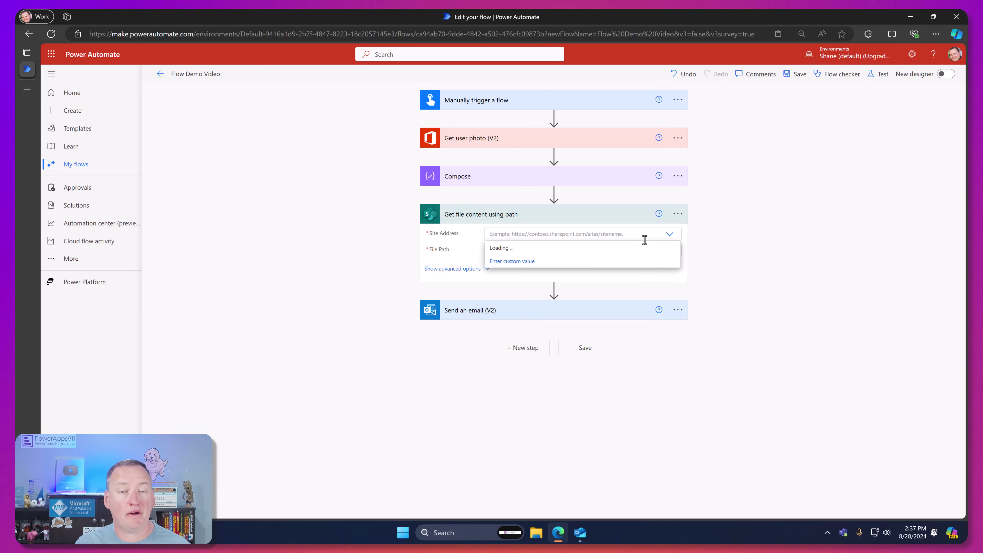
pyautogui.click(535, 250)
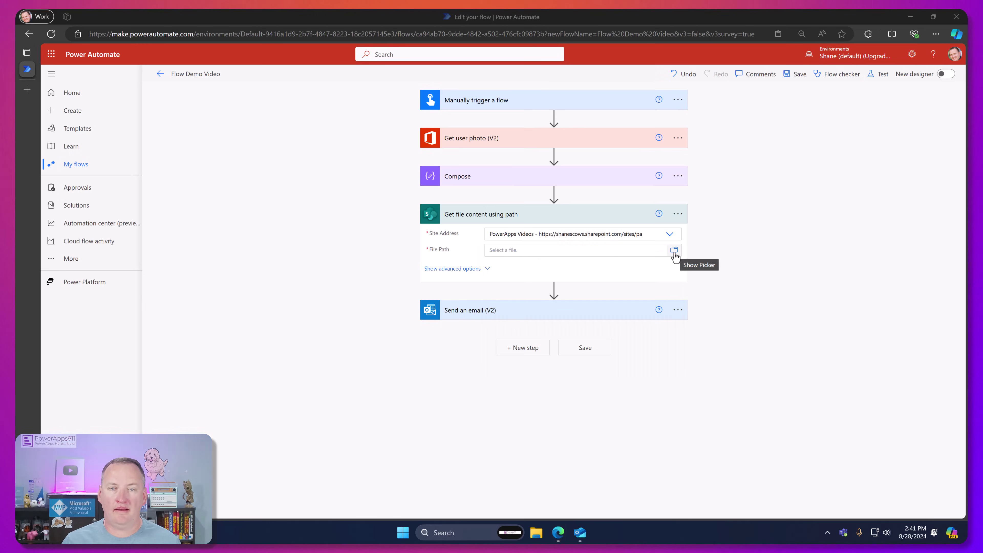
# Browse the site's folders for the file path of Get file content using path and open Shared Documents.
pyautogui.click(674, 251)
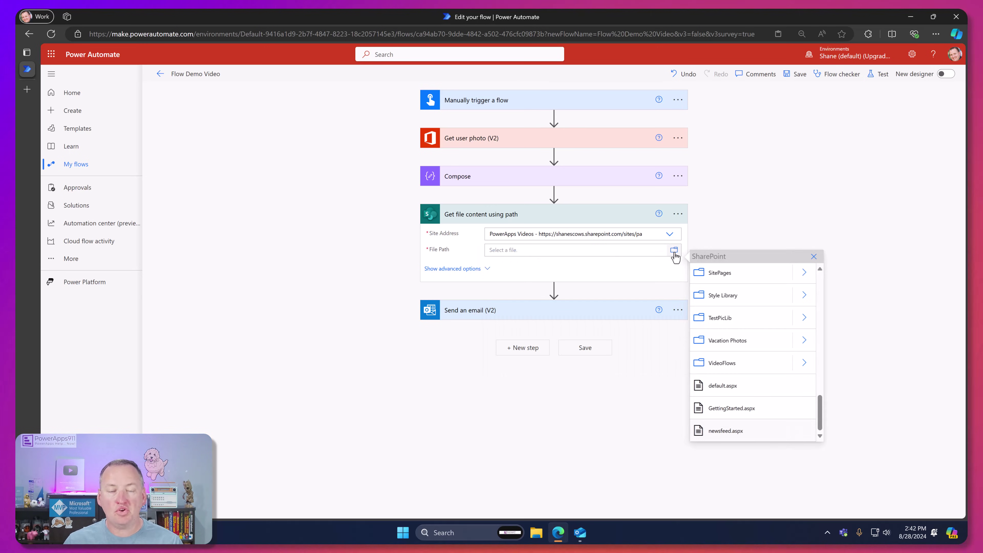
pyautogui.scroll(5, 751, 302)
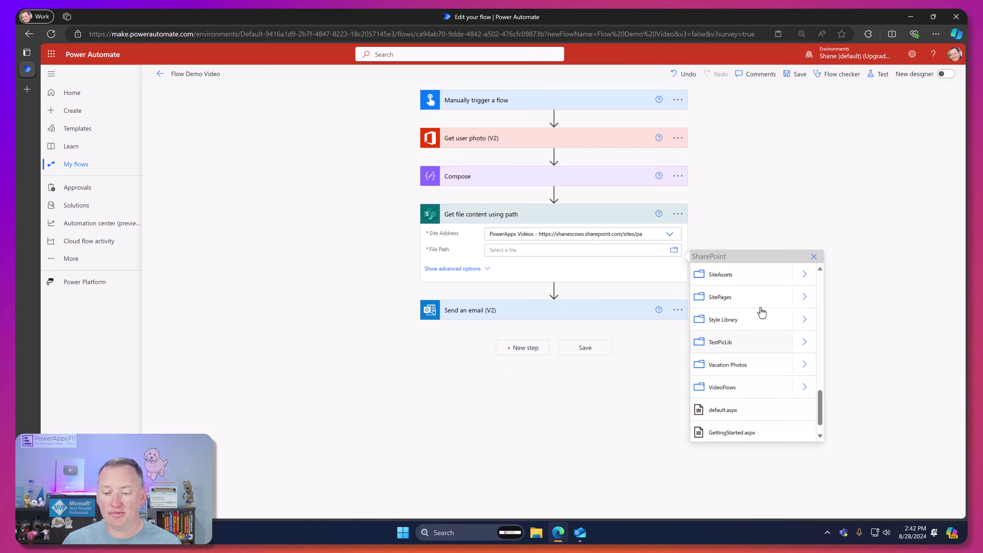
pyautogui.scroll(5, 764, 313)
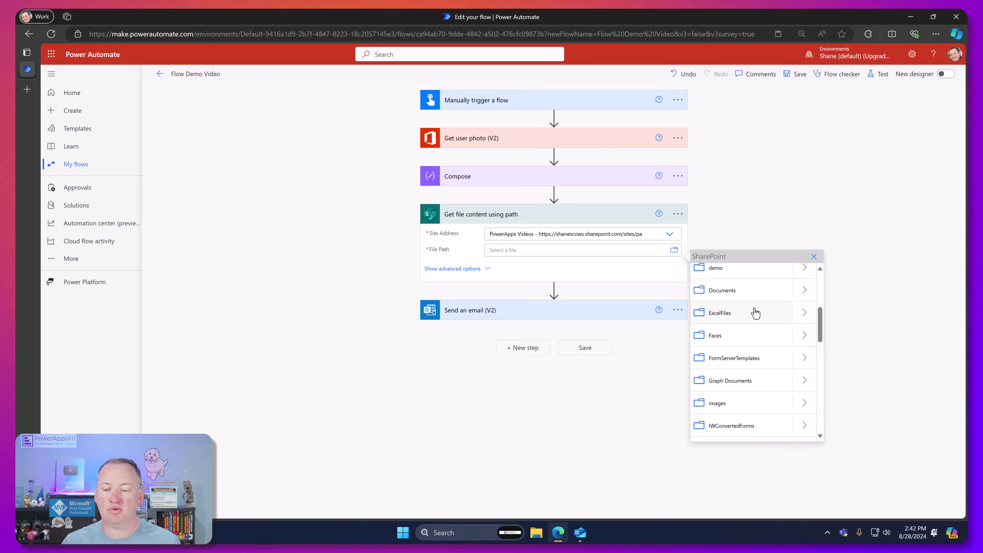
pyautogui.scroll(3, 754, 317)
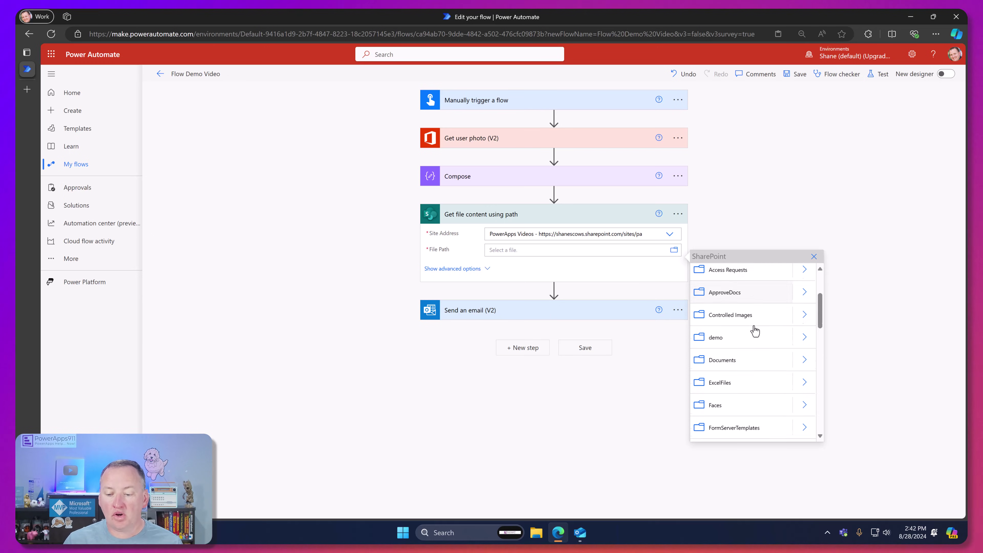
pyautogui.scroll(-5, 755, 323)
pyautogui.scroll(-5, 755, 325)
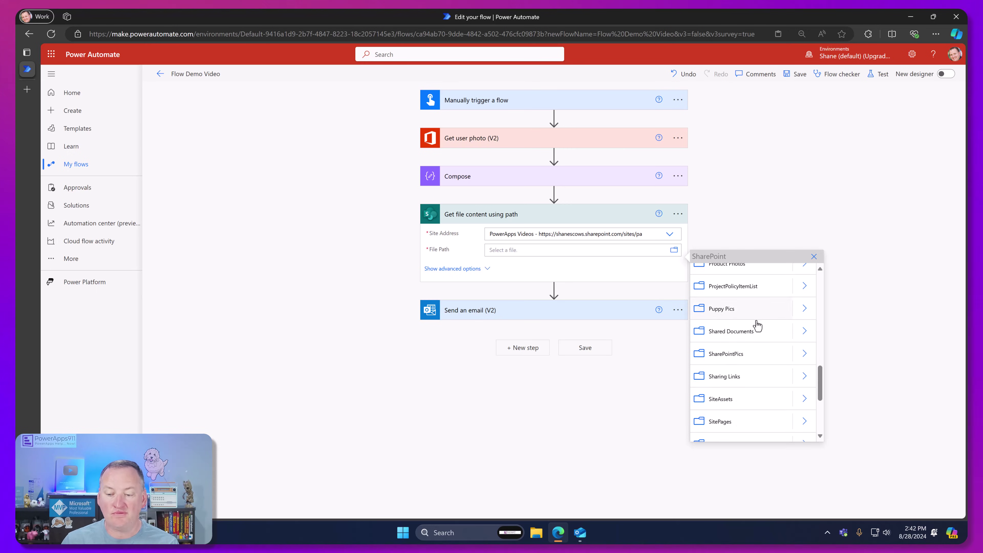
pyautogui.click(804, 331)
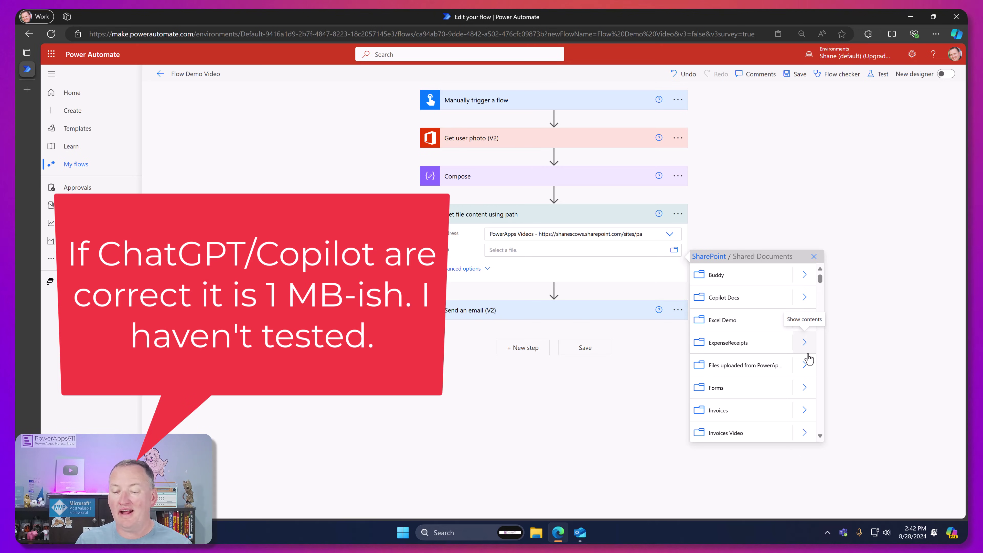
# Select Buddy Bot.png from Shared Documents as the file to retrieve.
pyautogui.scroll(-10, 807, 357)
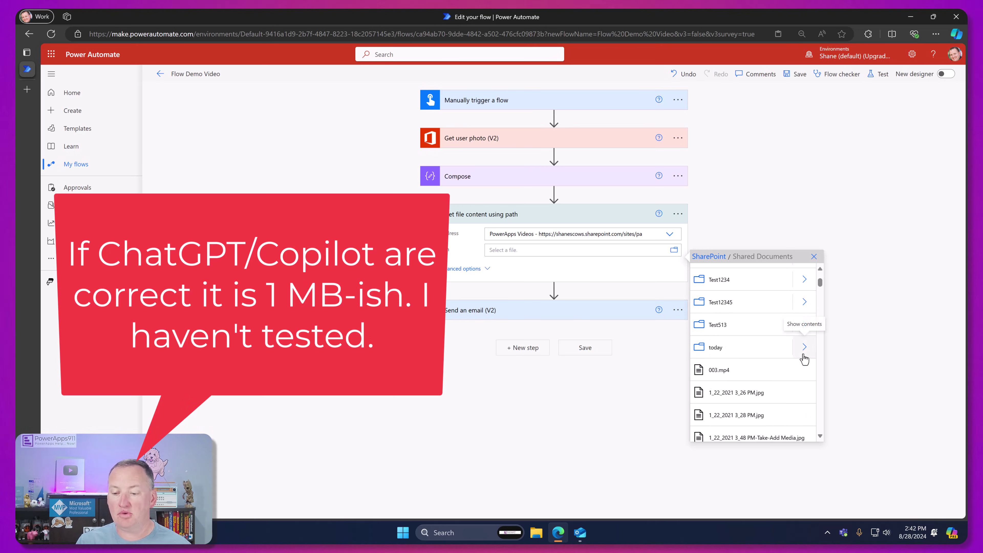
pyautogui.scroll(3, 805, 358)
pyautogui.scroll(2, 805, 357)
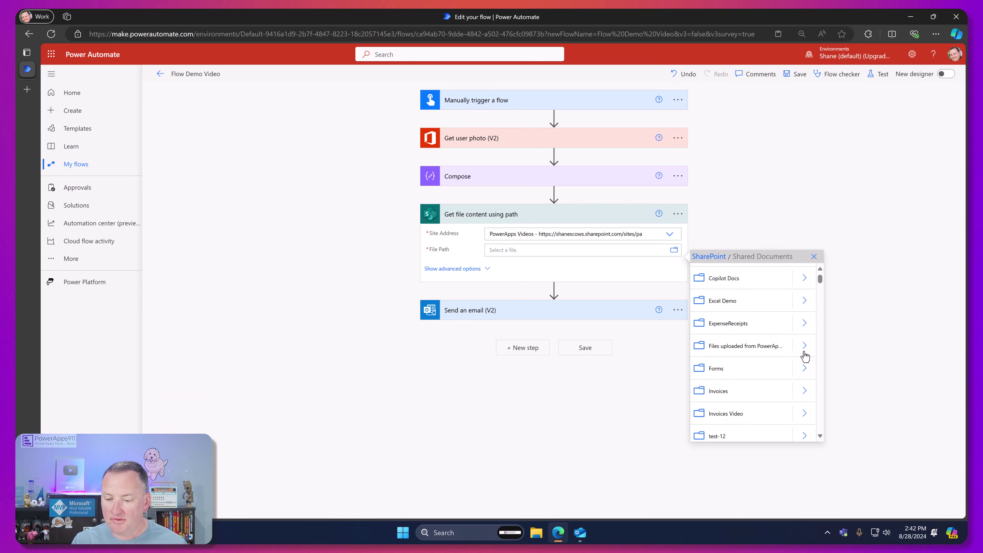
pyautogui.scroll(-5, 805, 358)
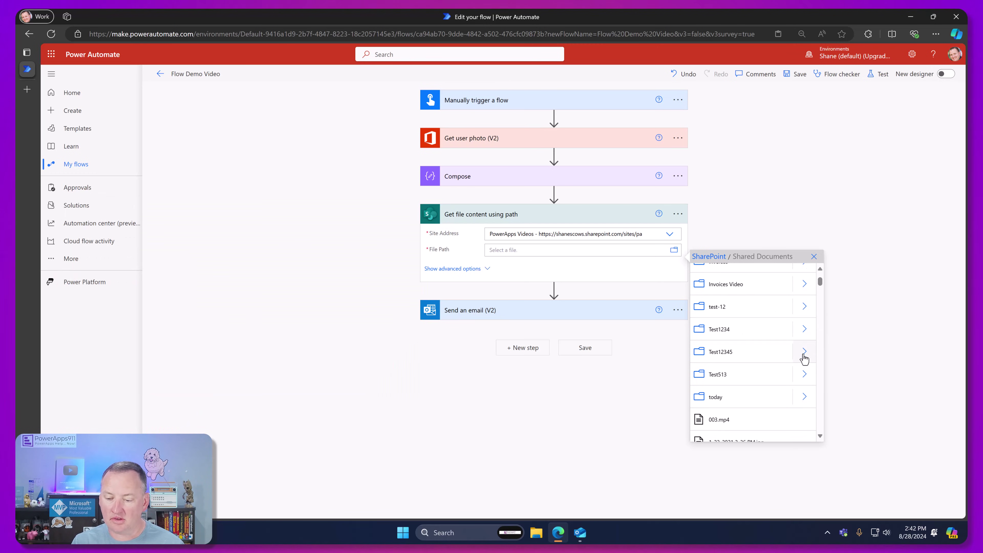
pyautogui.scroll(1, 782, 341)
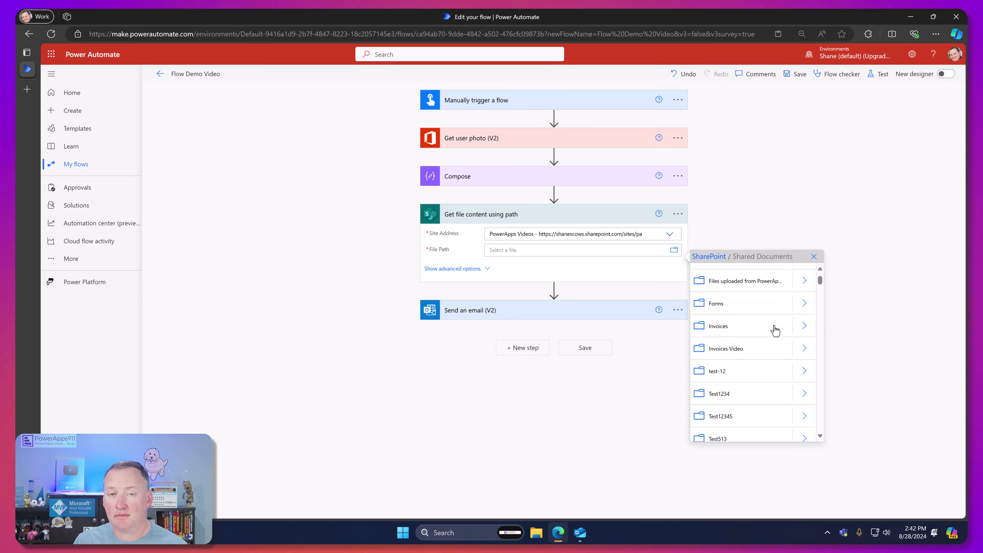
pyautogui.scroll(4, 774, 330)
pyautogui.scroll(-15, 779, 329)
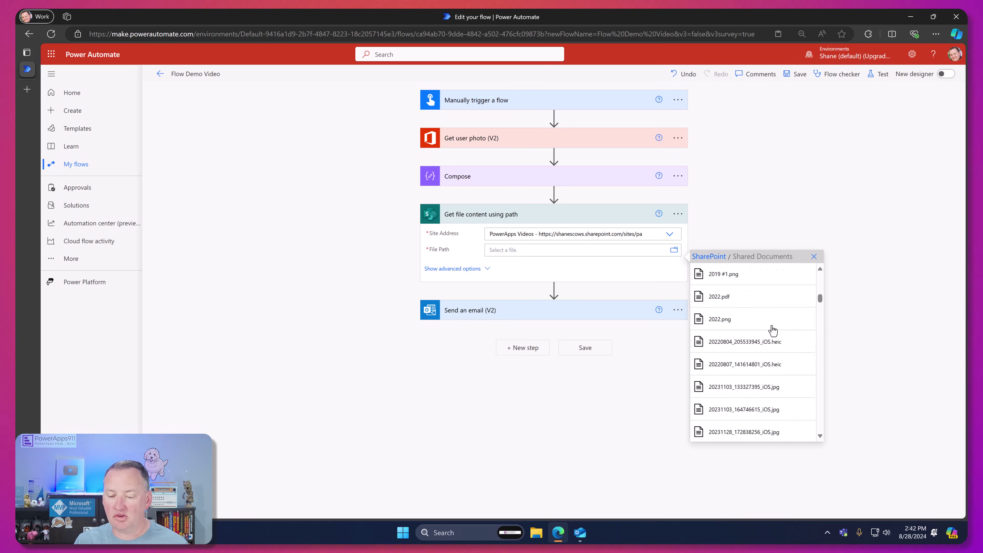
pyautogui.scroll(-5, 768, 330)
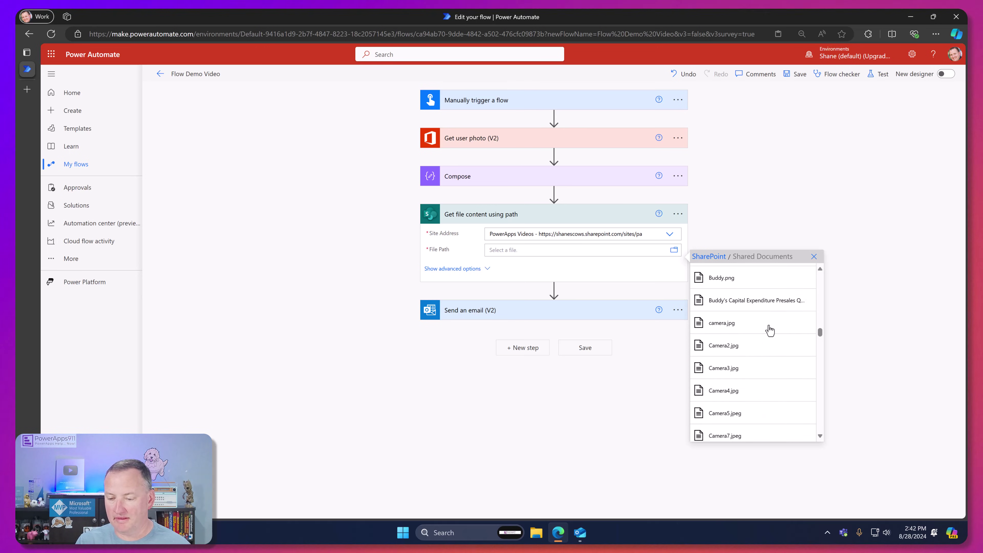
pyautogui.scroll(3, 764, 344)
pyautogui.click(764, 344)
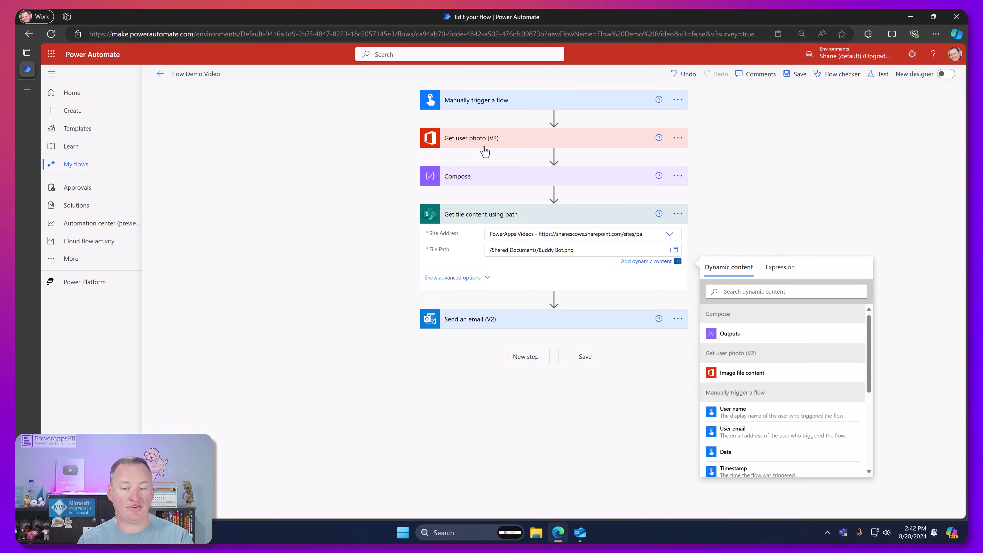
# Add a Compose action after Get file content using path, with File Content as its input.
pyautogui.click(553, 298)
pyautogui.click(559, 312)
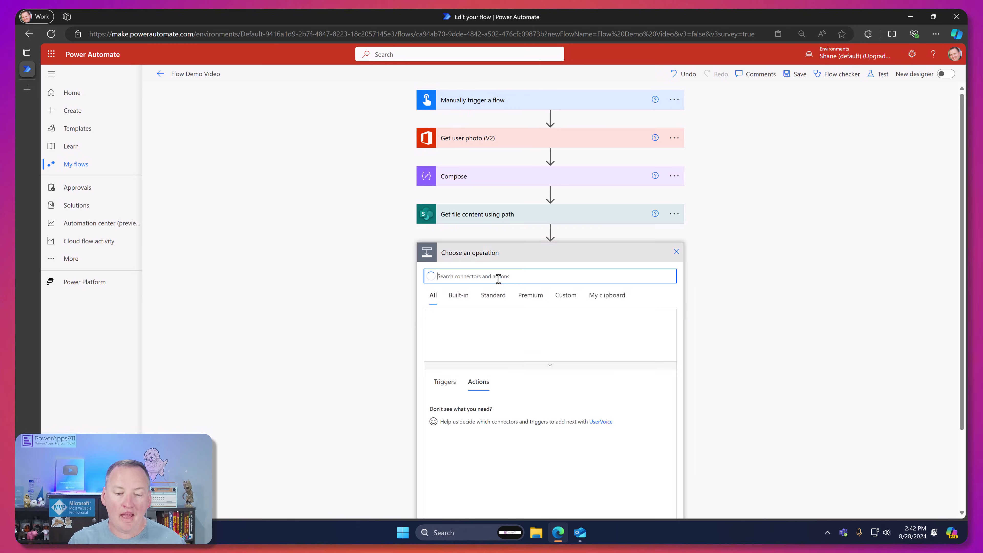
pyautogui.write('compose')
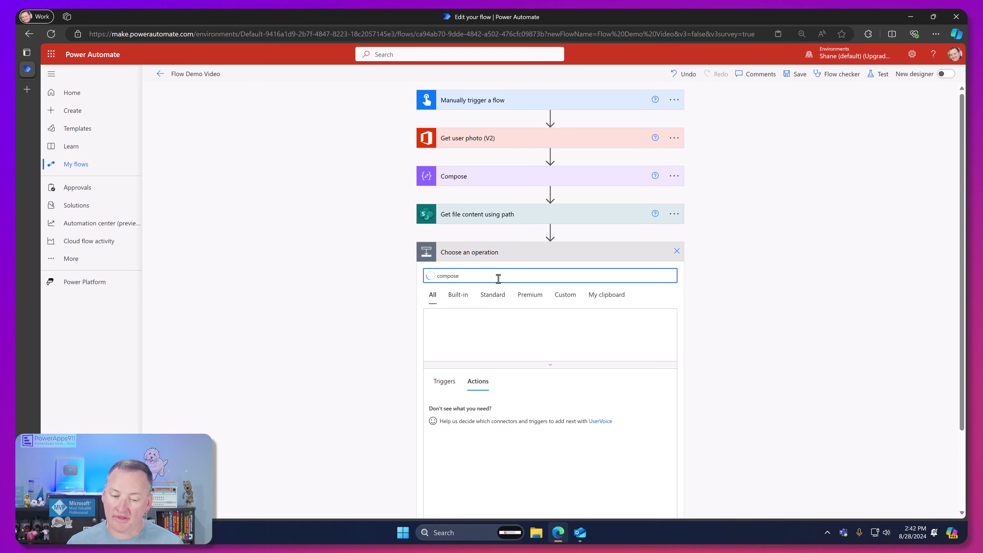
pyautogui.click(464, 411)
pyautogui.click(514, 271)
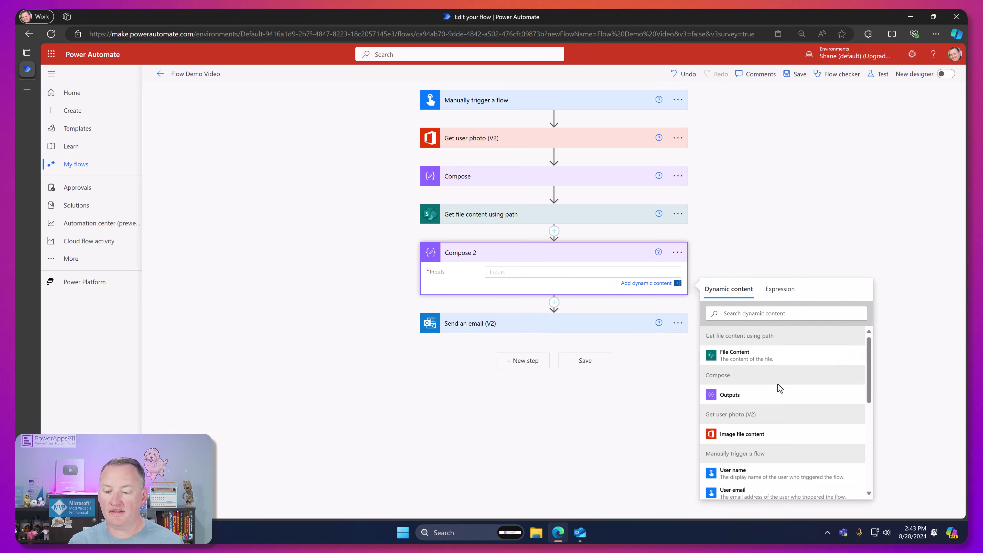
pyautogui.click(756, 363)
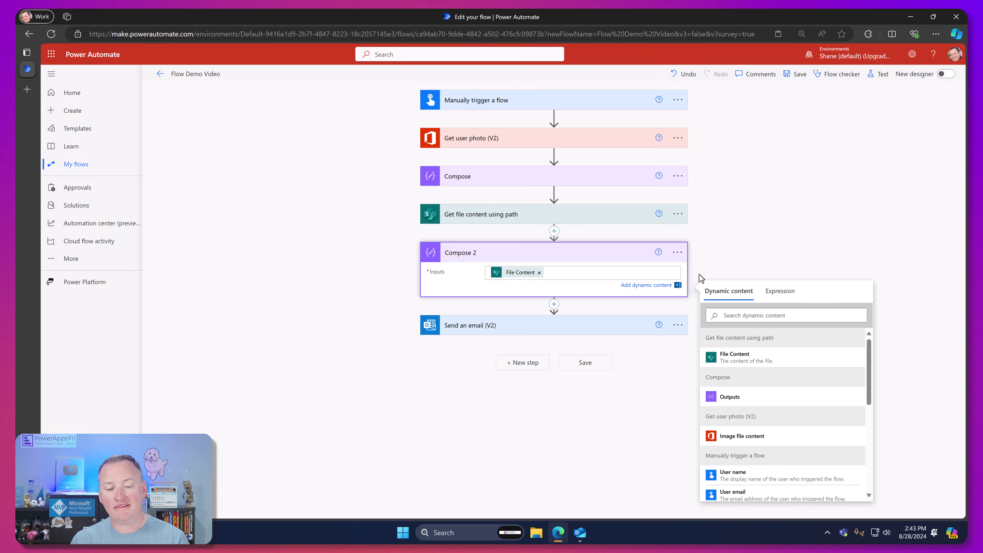
# Insert a Terminate action between Compose 2 and Send an email (V2), with its status set to Succeeded.
pyautogui.click(554, 304)
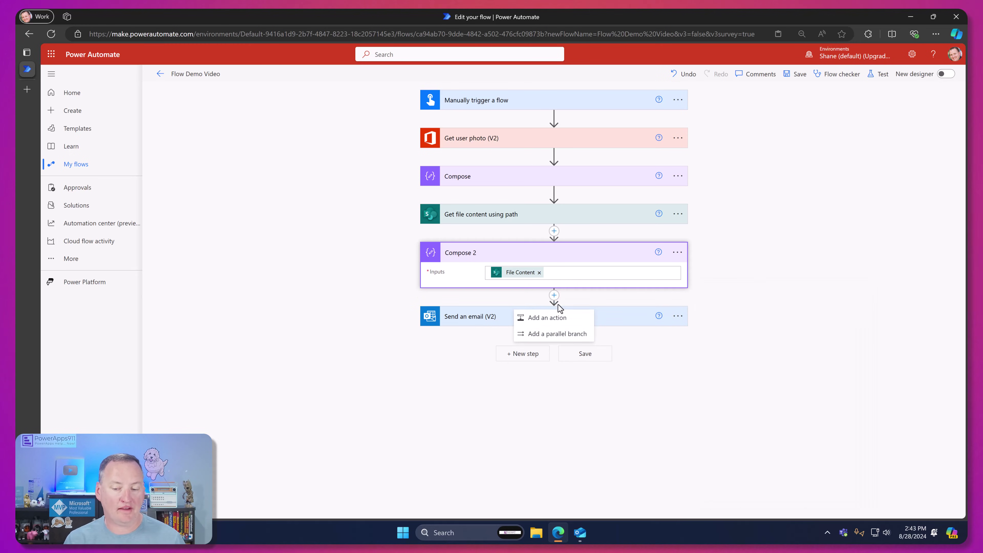
pyautogui.click(586, 315)
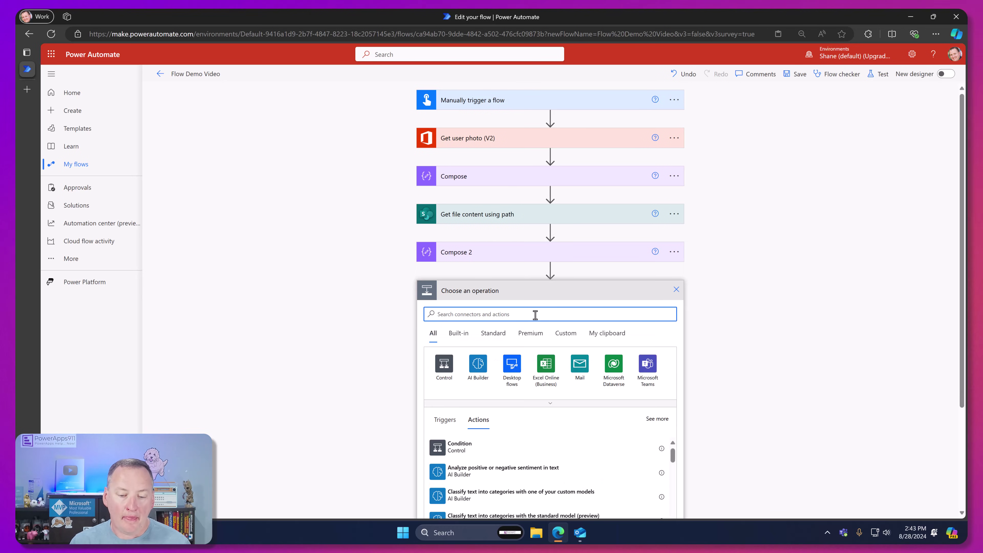
pyautogui.write('terminate')
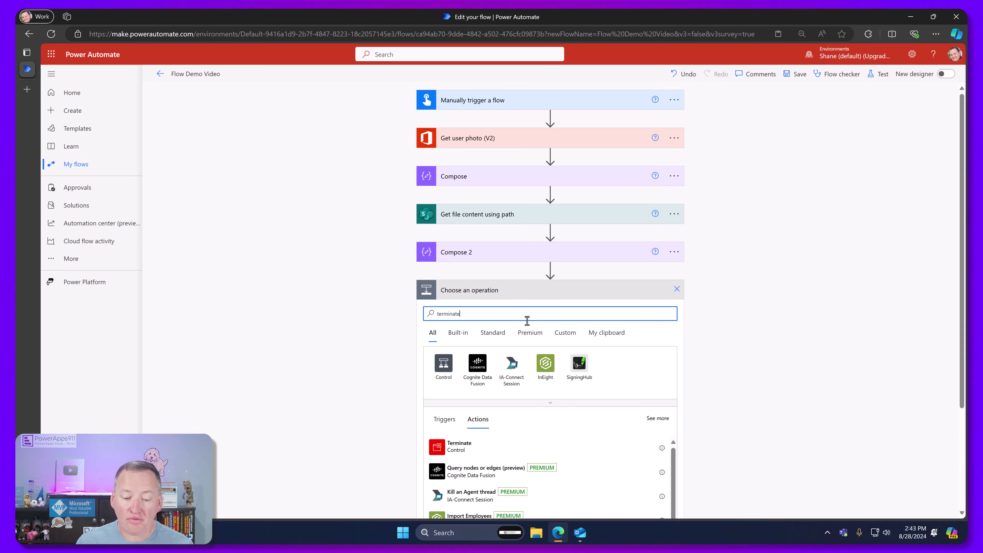
pyautogui.click(461, 452)
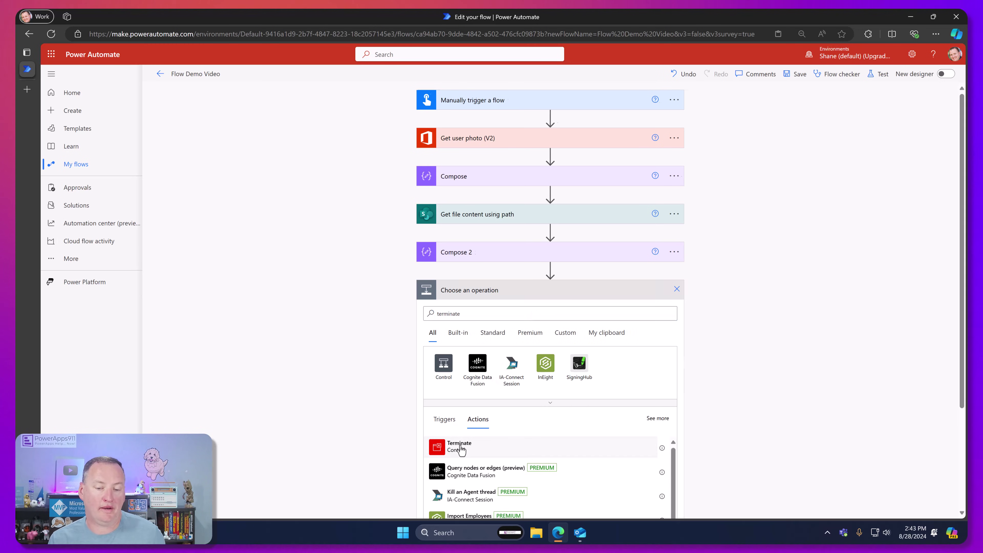
pyautogui.click(669, 309)
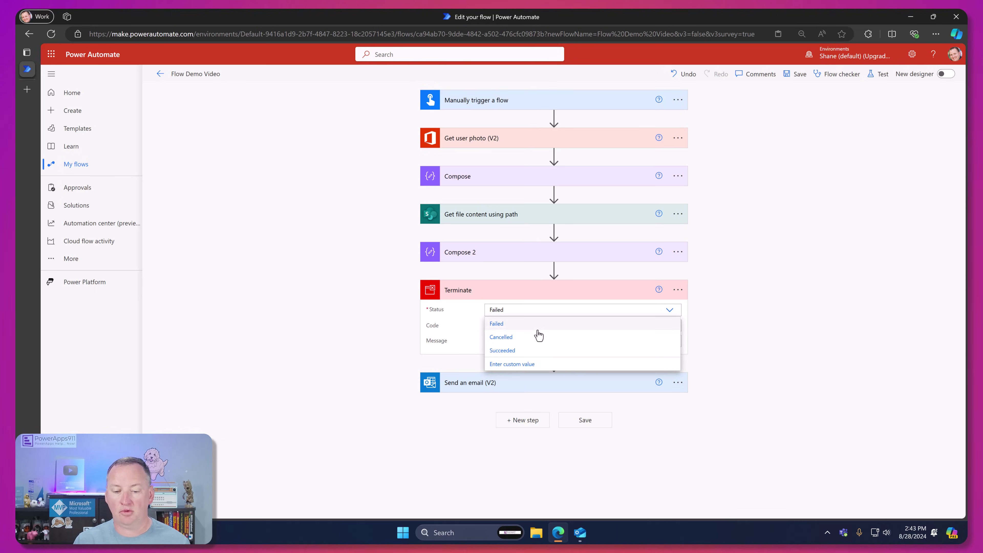
pyautogui.click(519, 351)
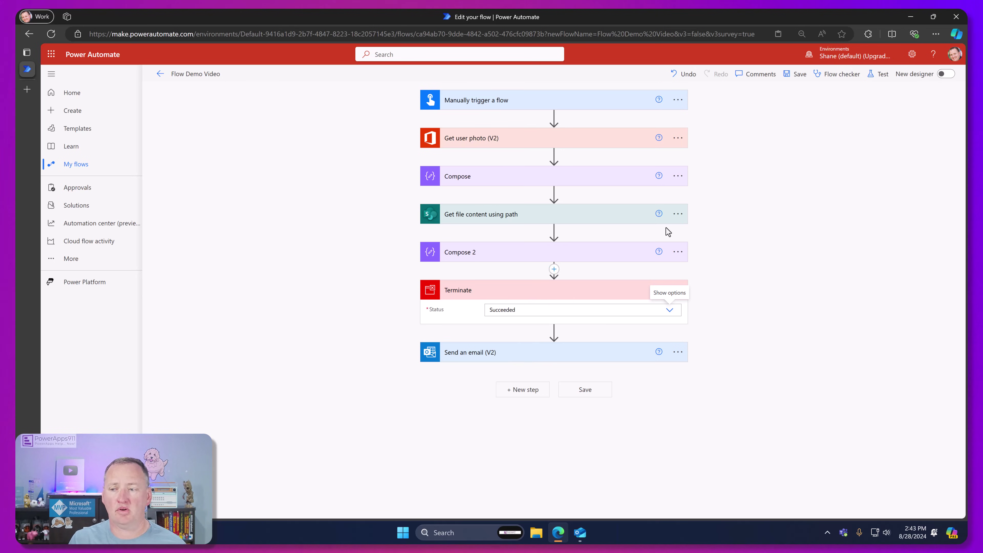
# Save and test the flow, and compare the outputs of Compose 2 and Compose in the run.
pyautogui.click(795, 75)
pyautogui.click(879, 74)
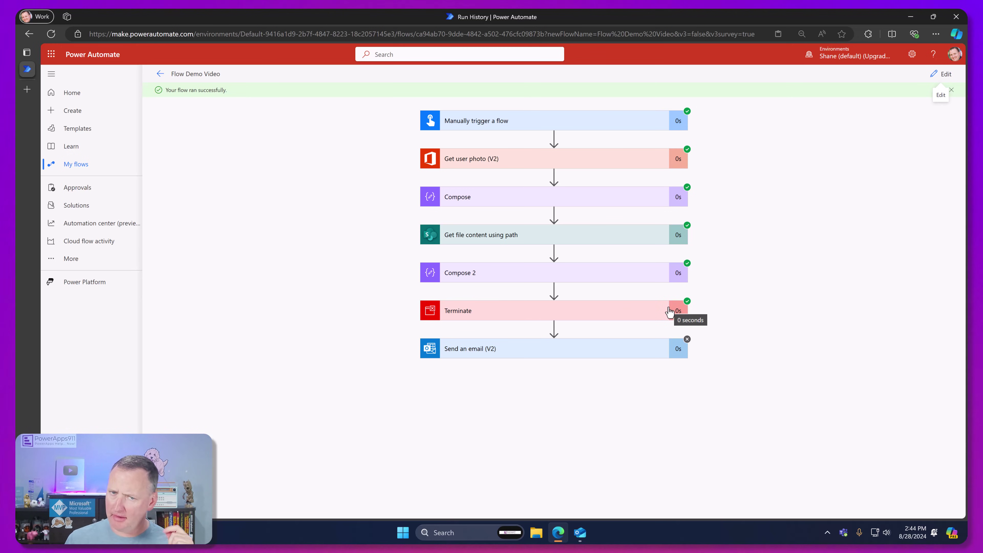
pyautogui.click(623, 276)
pyautogui.scroll(-1, 531, 341)
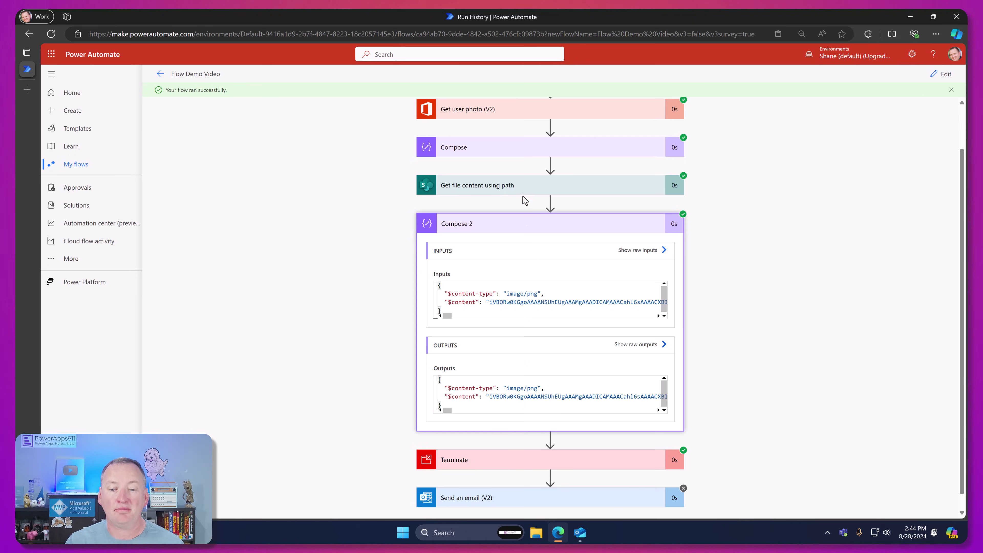
pyautogui.click(502, 155)
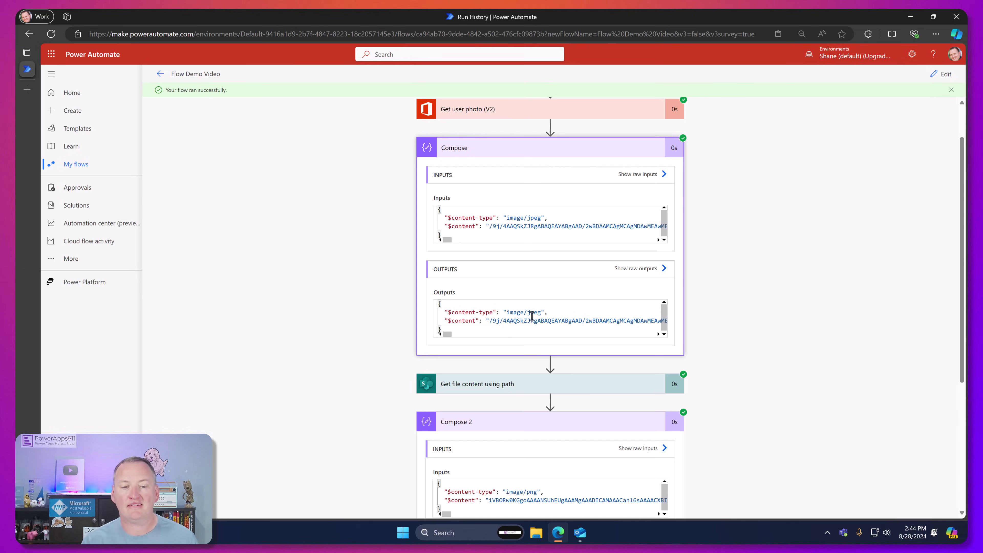
pyautogui.click(602, 148)
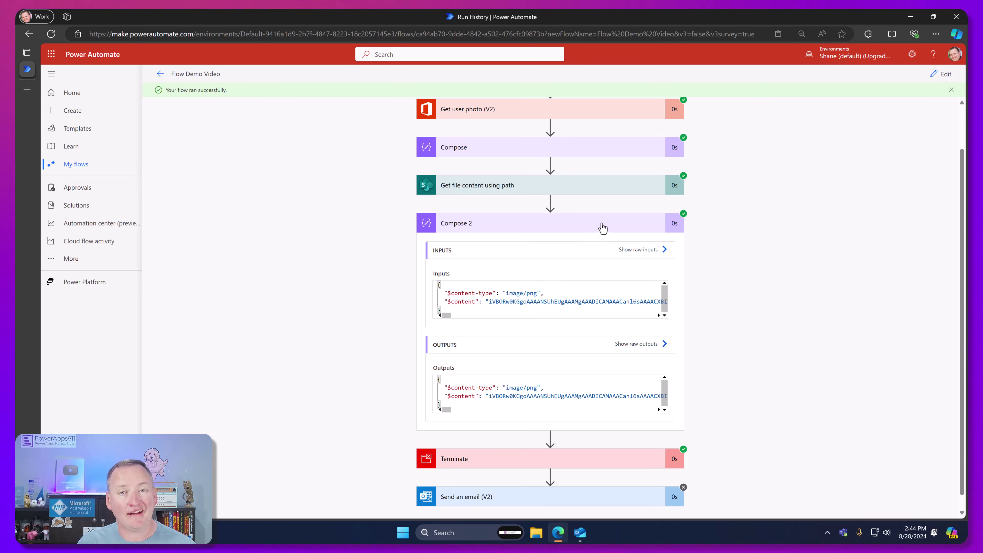
# Reopen the flow for editing, copy the File Content token in Compose 2, and remove it from the inputs.
pyautogui.click(941, 74)
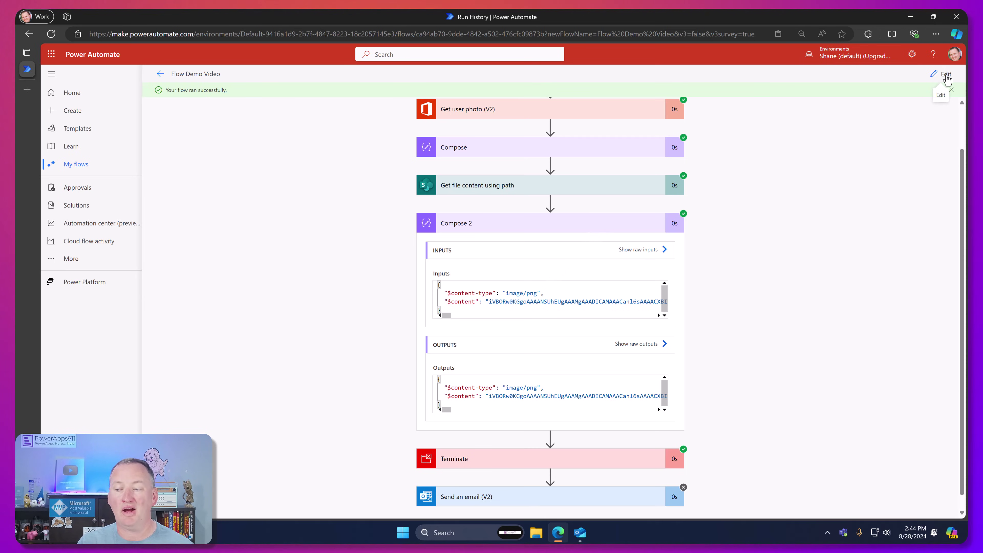
pyautogui.click(522, 254)
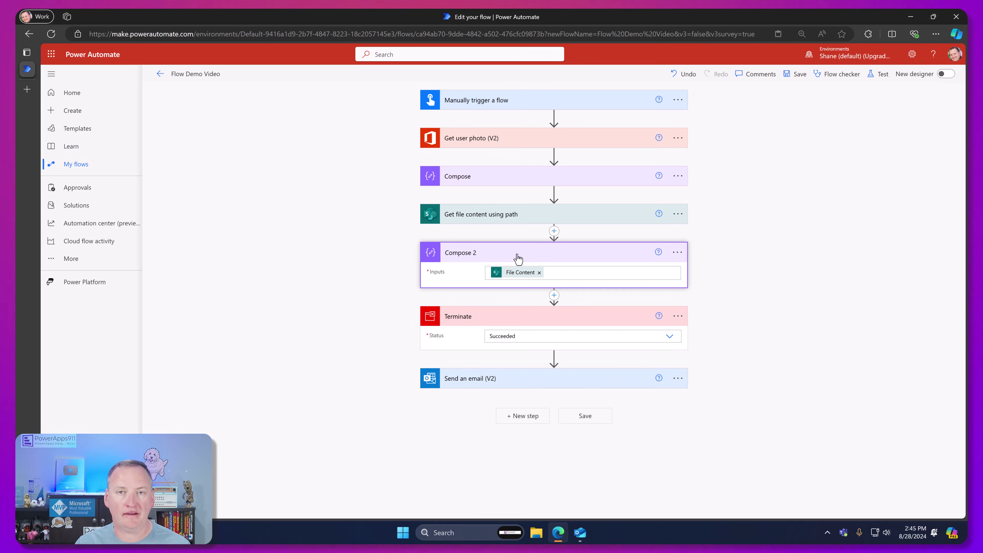
pyautogui.click(521, 275)
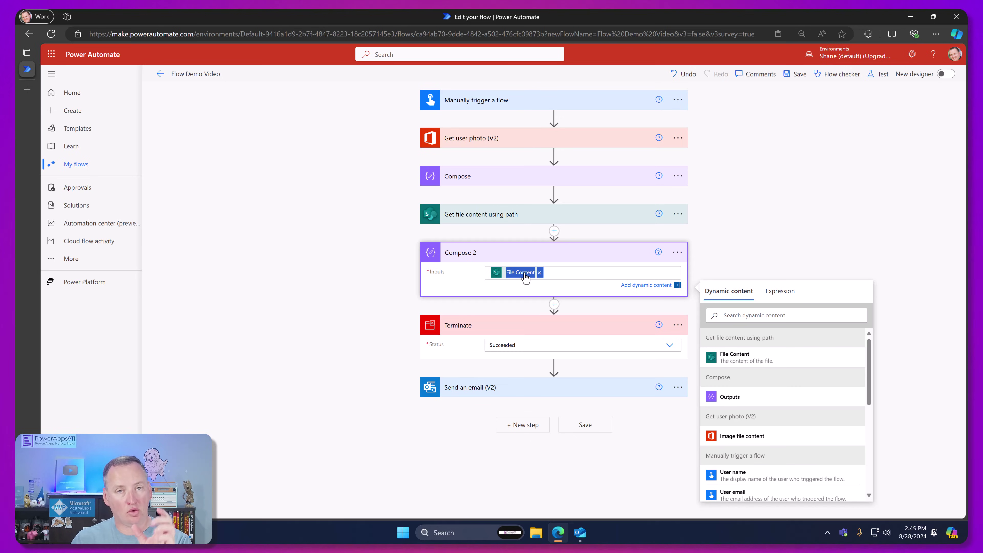
pyautogui.click(539, 272)
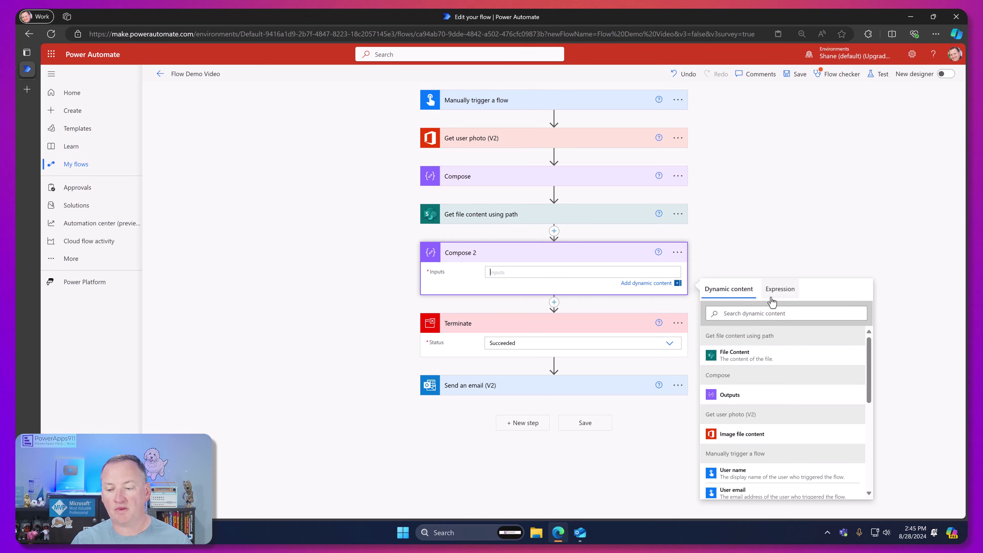
# Set the Compose 2 input to the expression body('Get_file_content_using_path')?['$content'].
pyautogui.click(779, 290)
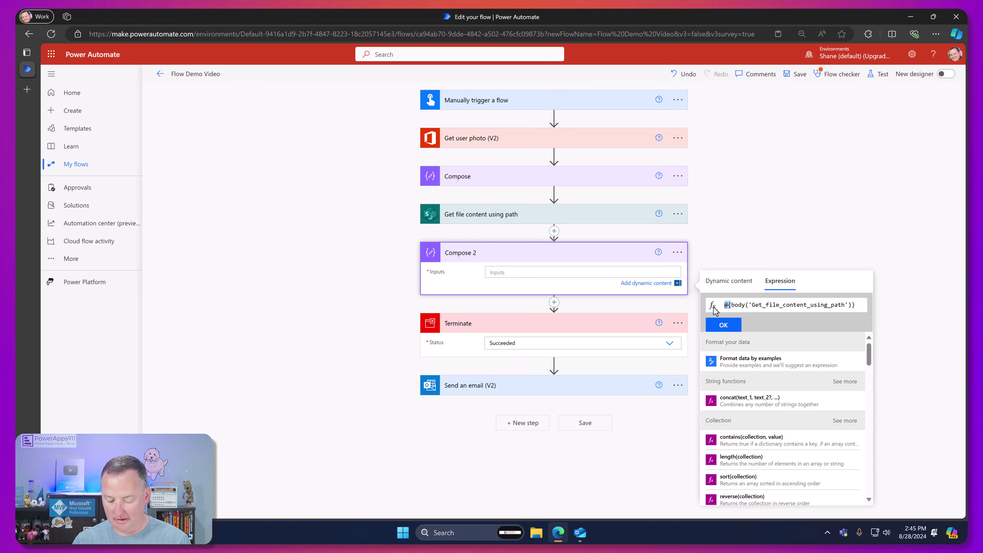
pyautogui.press('Delete')
pyautogui.press('Delete')
pyautogui.click(853, 304)
pyautogui.press('BackSpace')
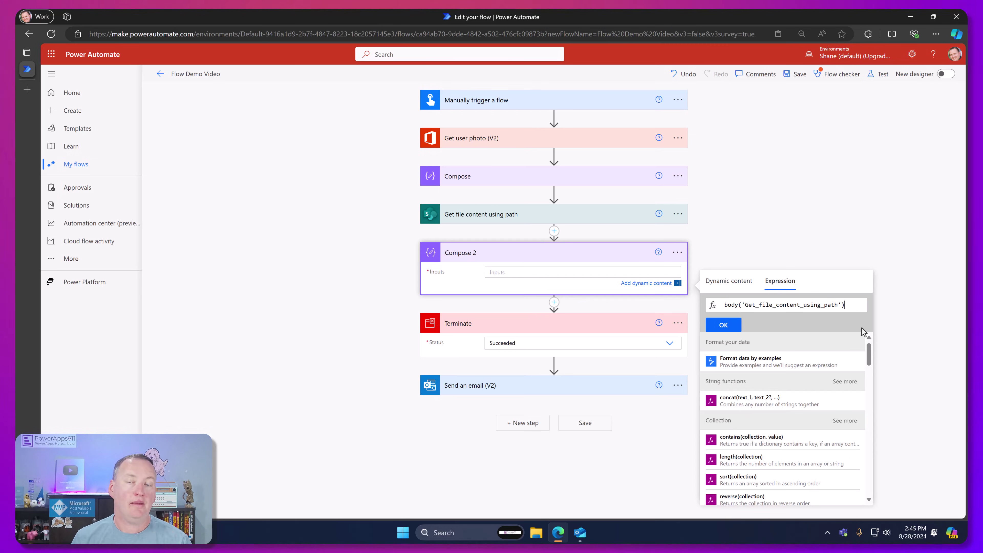
pyautogui.write('?')
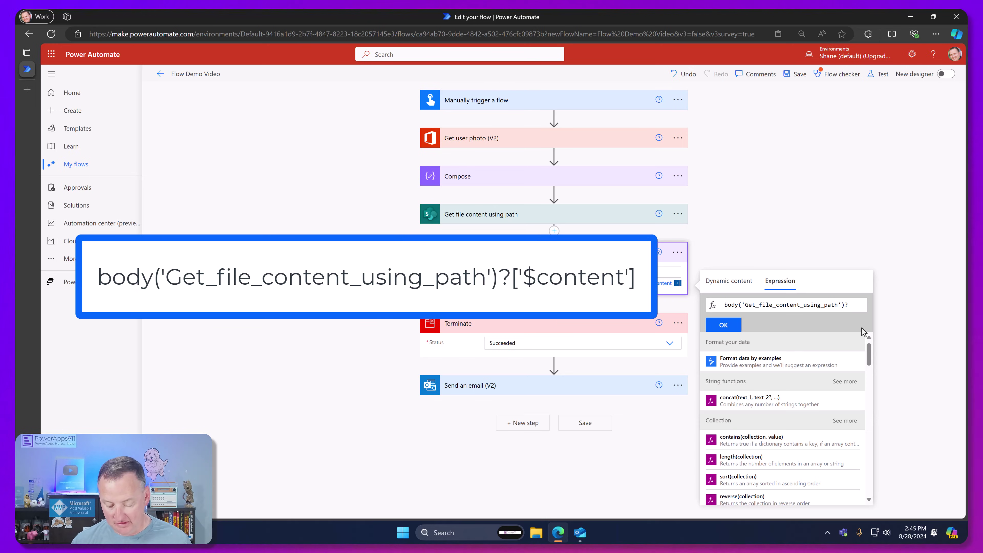
pyautogui.write('[')
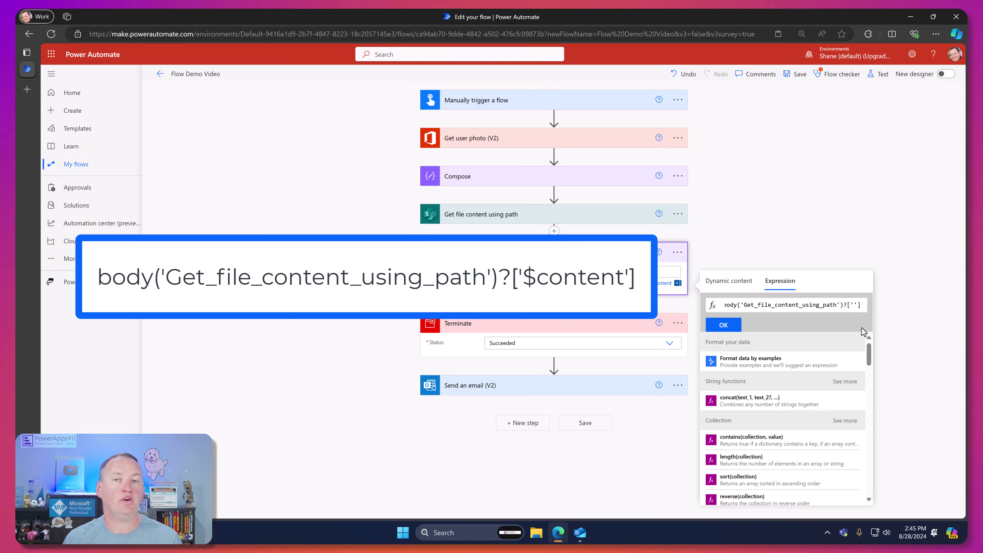
pyautogui.write("'")
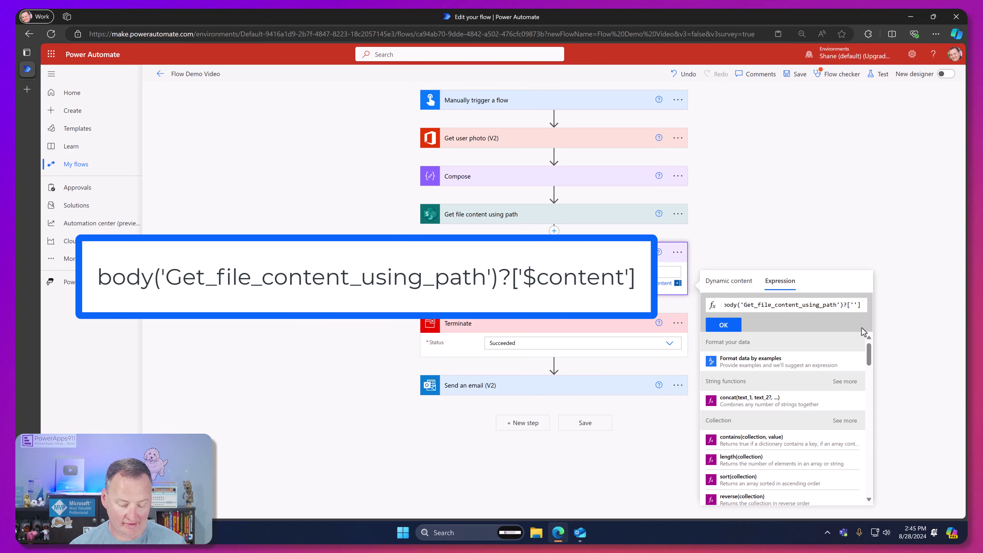
pyautogui.write('$content')
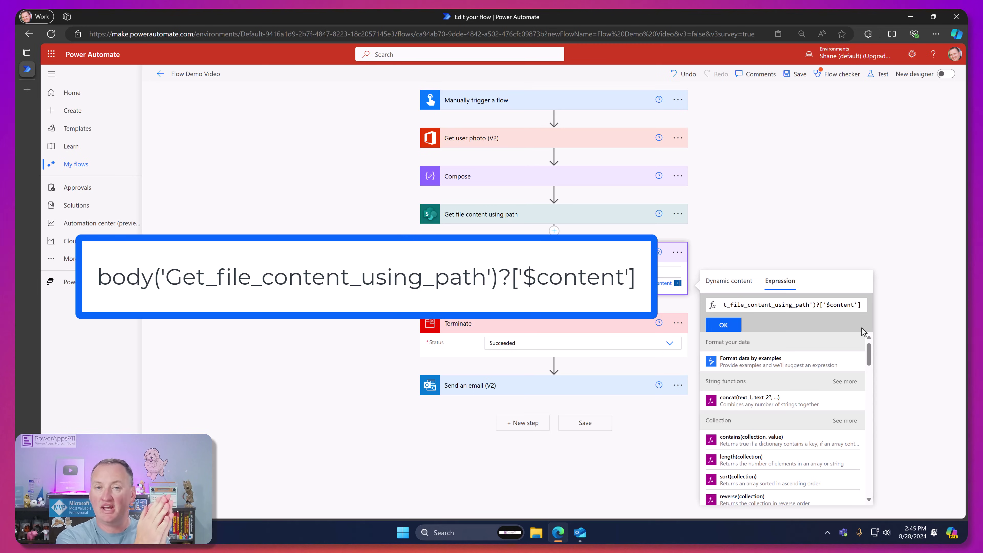
pyautogui.click(729, 326)
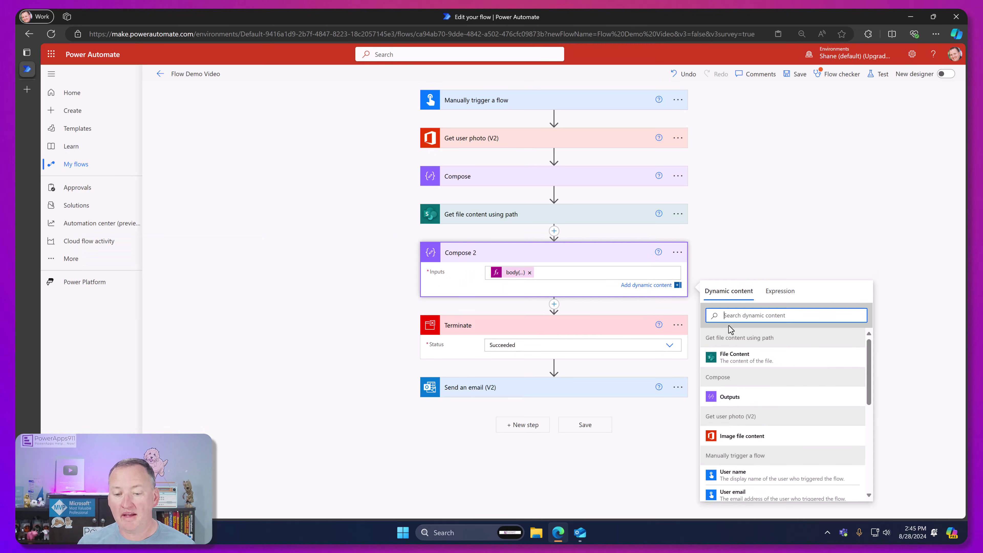
# Save and test the flow, and examine the inputs and outputs of Compose 2 in the run.
pyautogui.click(789, 77)
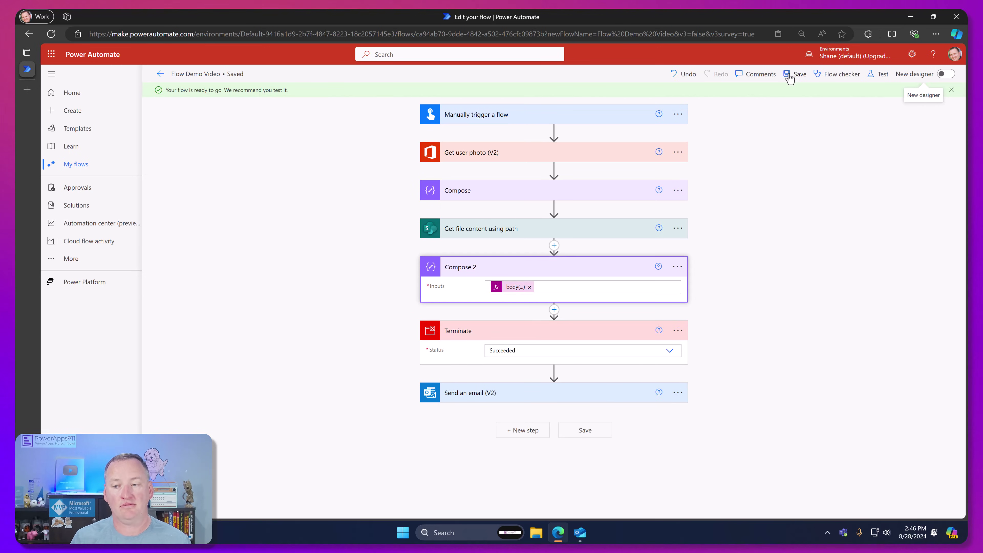
pyautogui.click(878, 73)
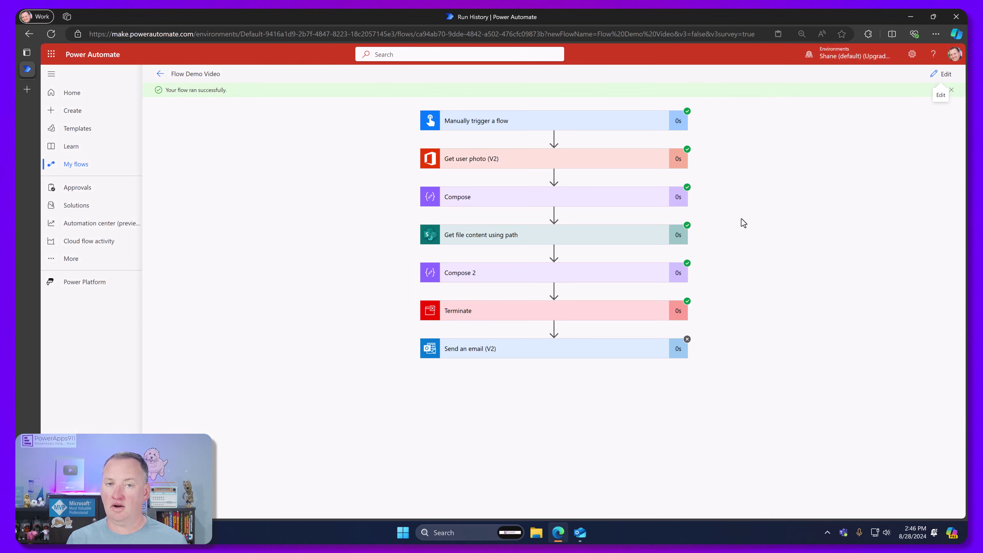
pyautogui.click(573, 275)
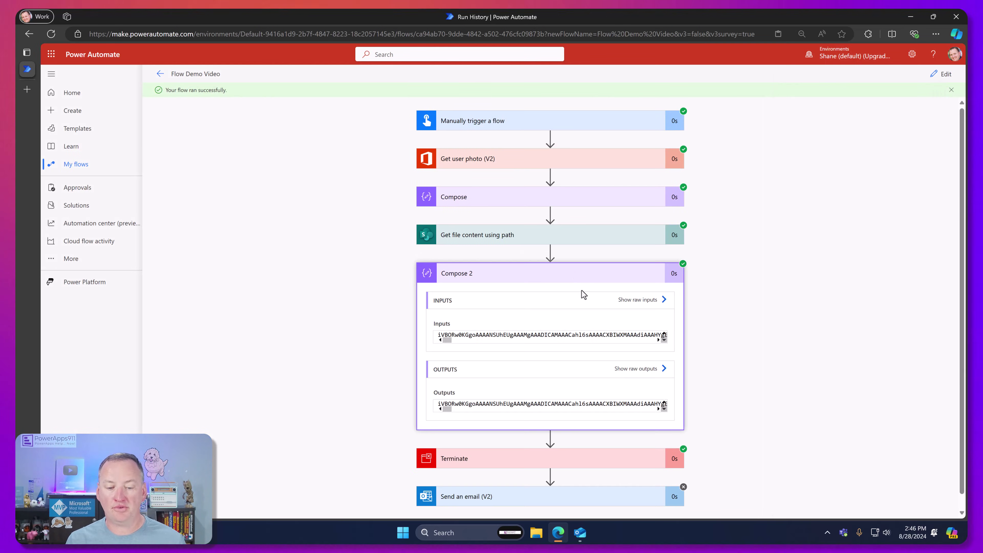
pyautogui.moveTo(447, 340); pyautogui.dragTo(619, 340)
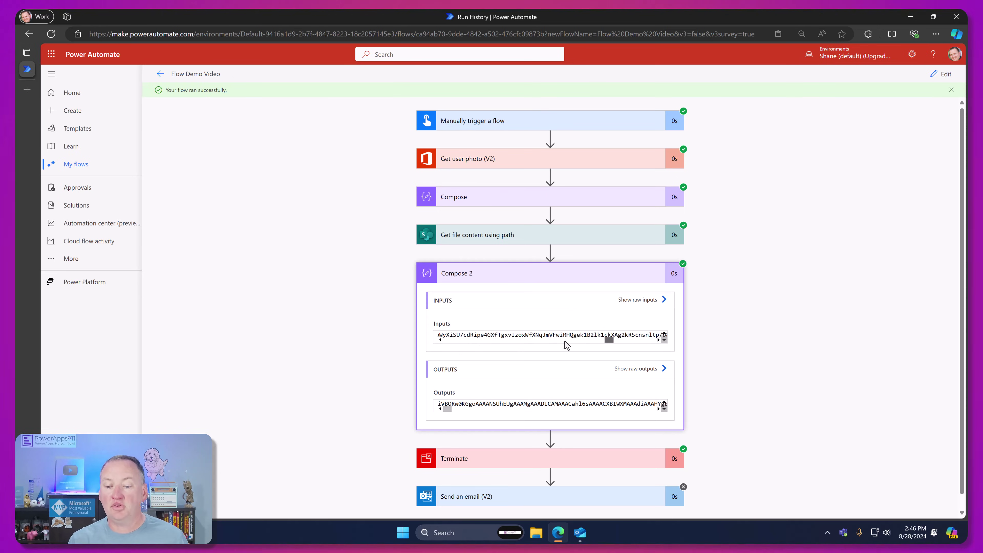
pyautogui.hscroll(-10, 567, 341)
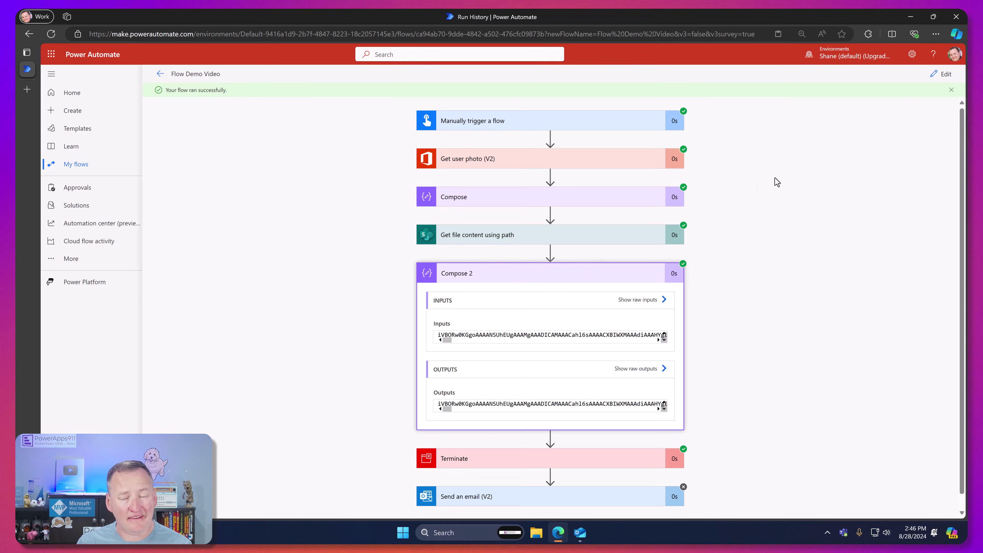
# Reopen the flow for editing and move the Terminate action below Send an email (V2).
pyautogui.click(941, 73)
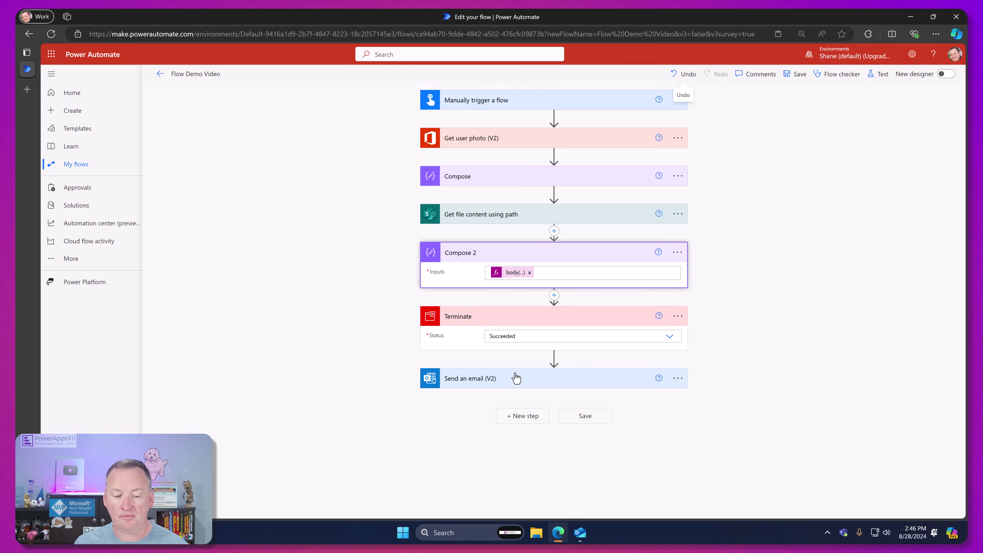
pyautogui.moveTo(535, 321); pyautogui.dragTo(533, 395)
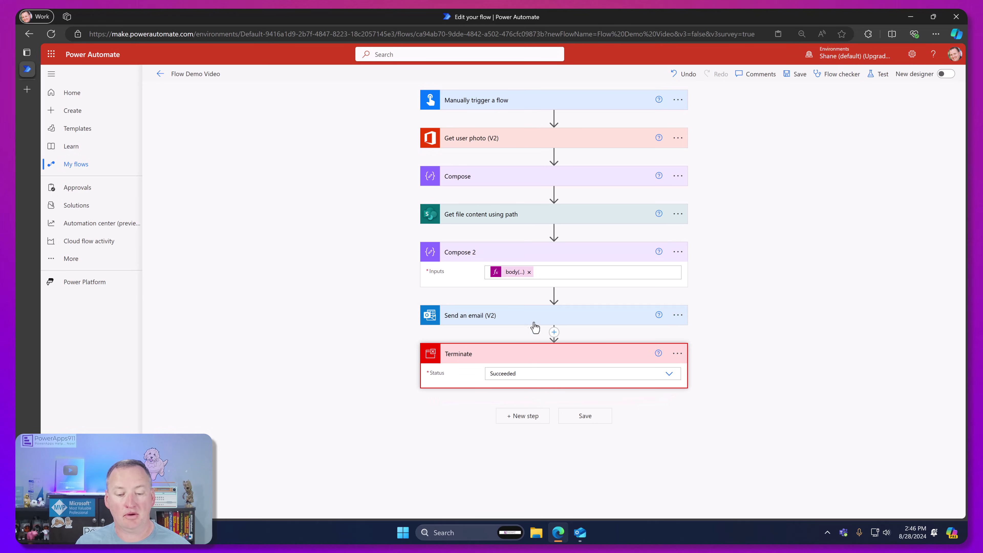
# Duplicate the HTML block in the body of Send an email (V2) and relabel the copy as From SharePoint.
pyautogui.click(508, 316)
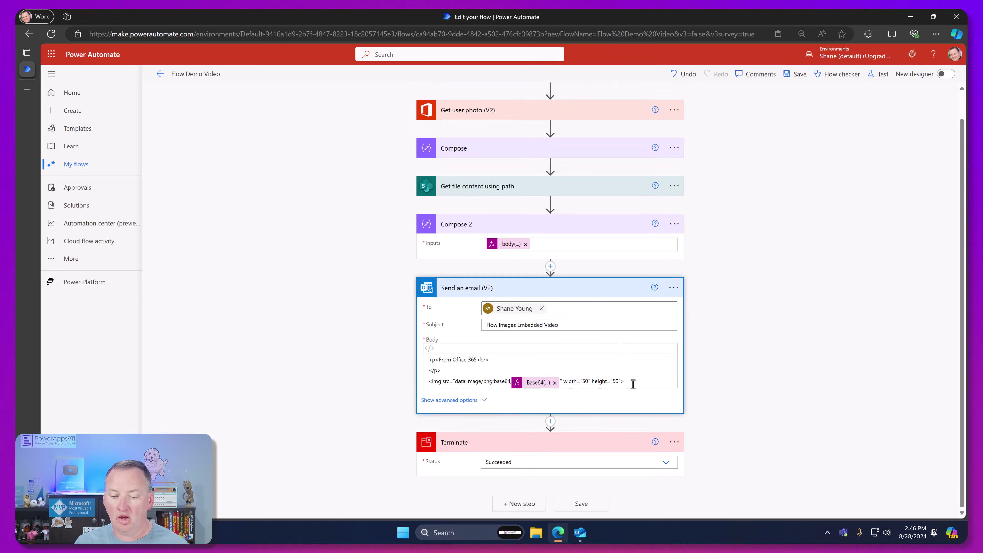
pyautogui.click(633, 385)
pyautogui.hotkey('ctrl', 'a')
pyautogui.hotkey('ctrl', 'c')
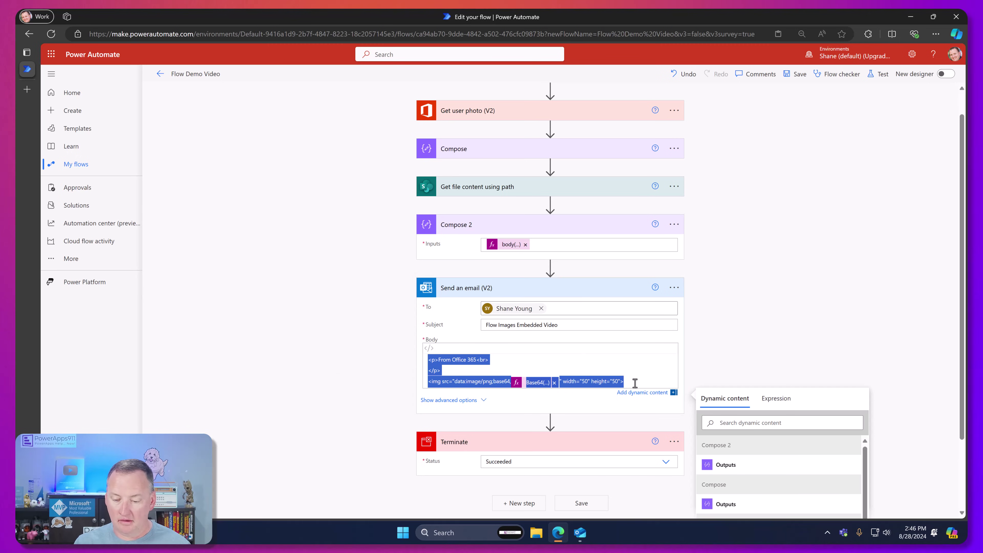
pyautogui.click(634, 382)
pyautogui.press('Return')
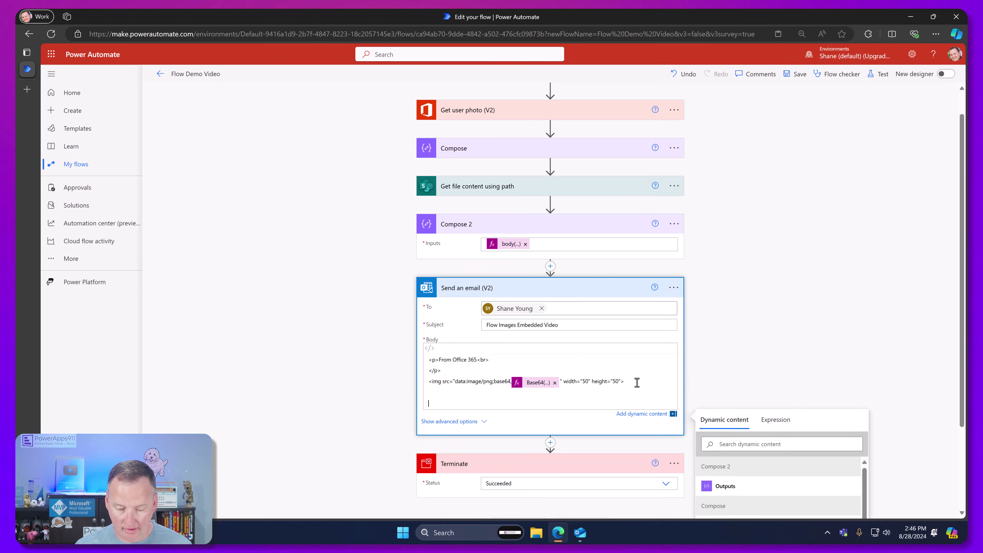
pyautogui.hotkey('ctrl', 'v')
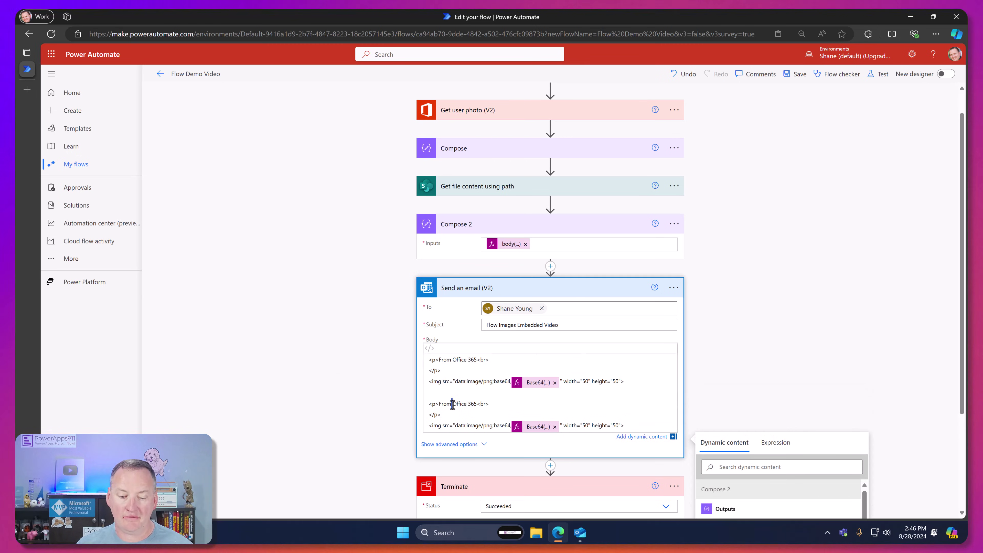
pyautogui.write('SharePoint')
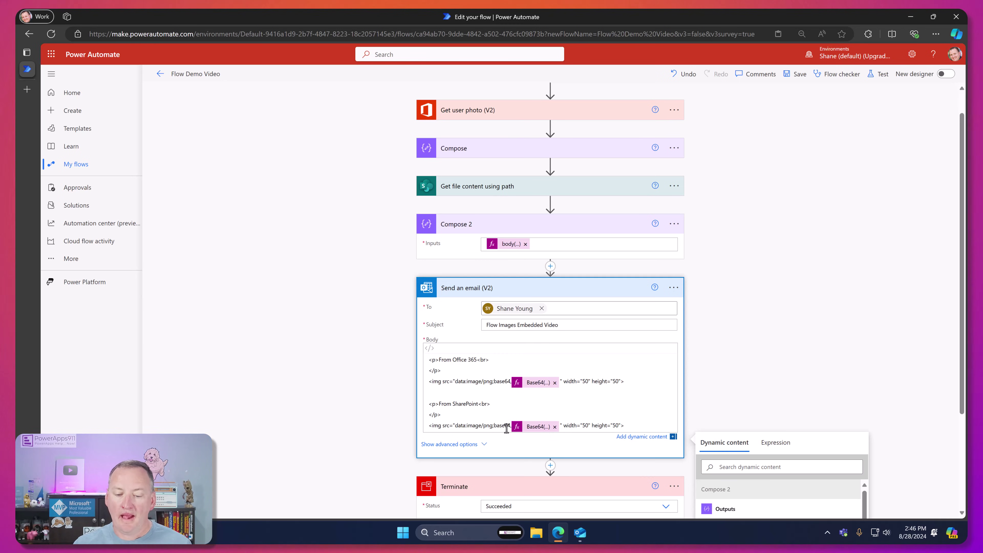
# Replace the Base64 token in the From SharePoint image tag with the body expression copied from Compose 2.
pyautogui.click(554, 426)
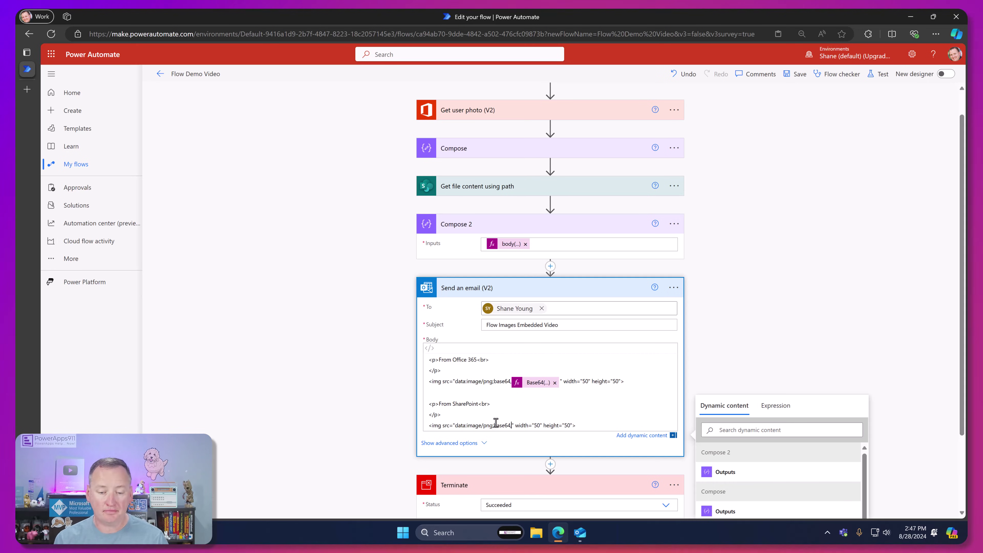
pyautogui.click(510, 244)
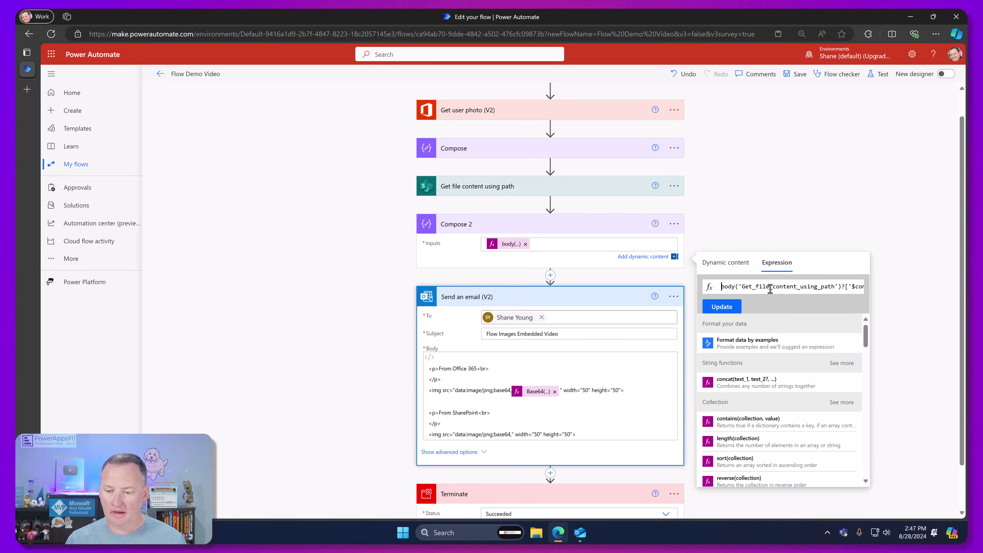
pyautogui.hotkey('ctrl', 'a')
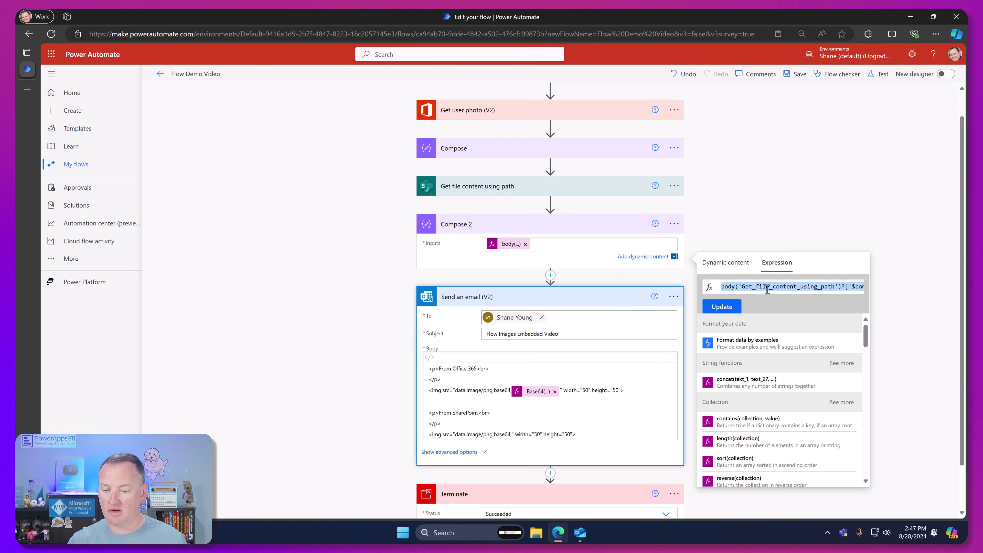
pyautogui.click(511, 436)
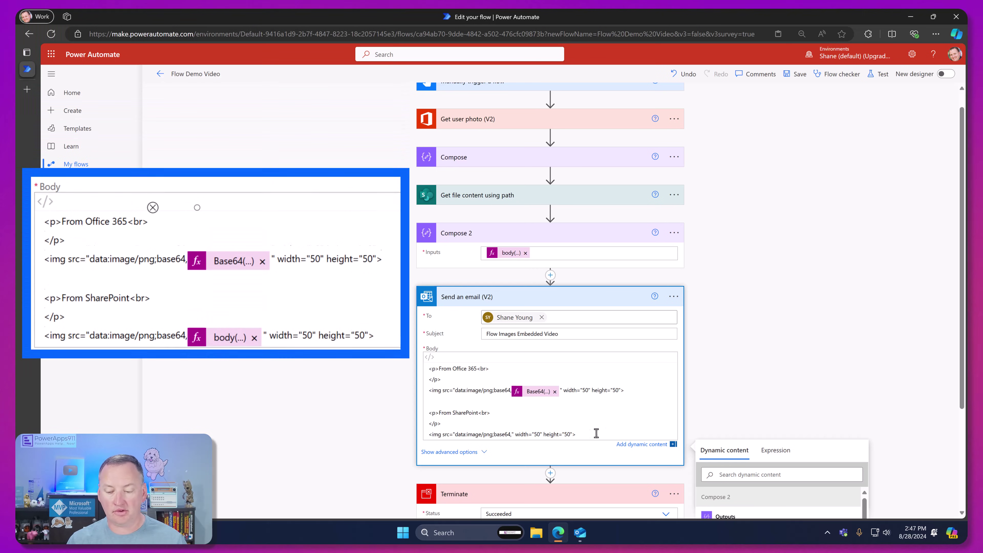
pyautogui.scroll(-4, 832, 333)
pyautogui.click(769, 309)
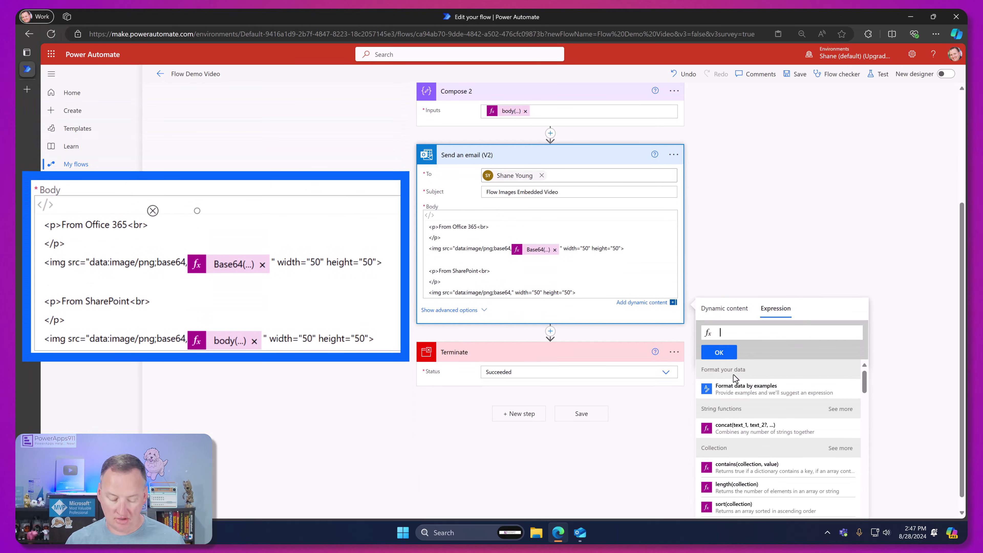
pyautogui.click(718, 353)
pyautogui.scroll(4, 638, 302)
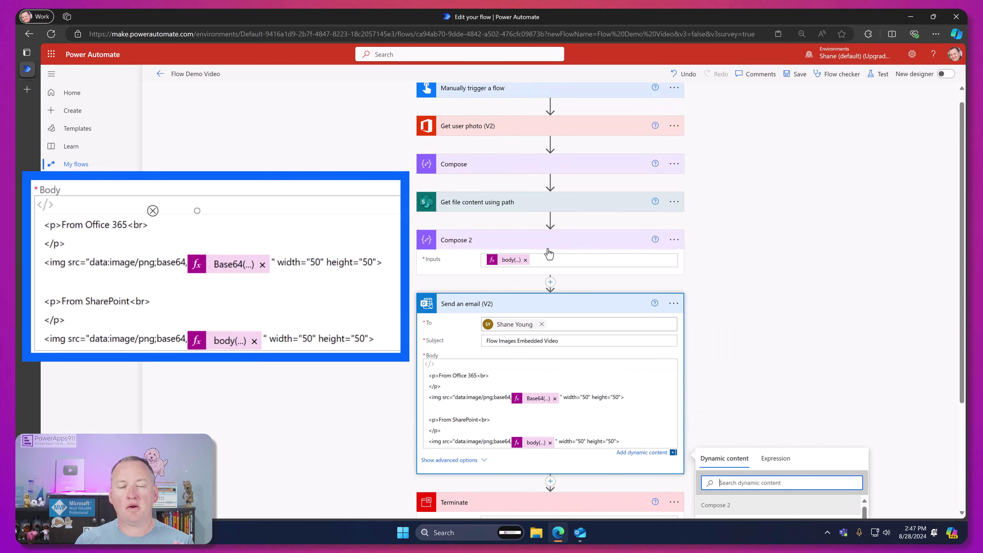
pyautogui.scroll(1, 549, 254)
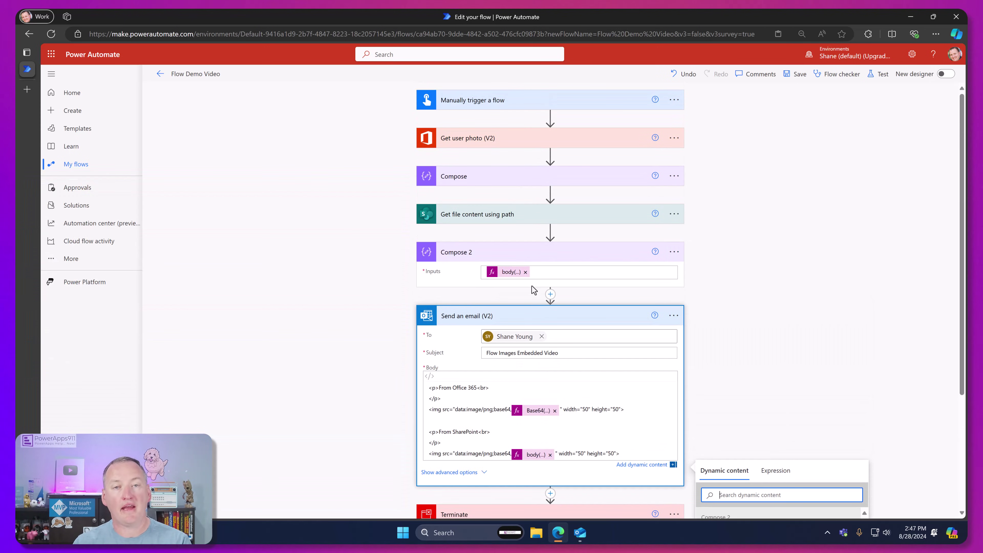
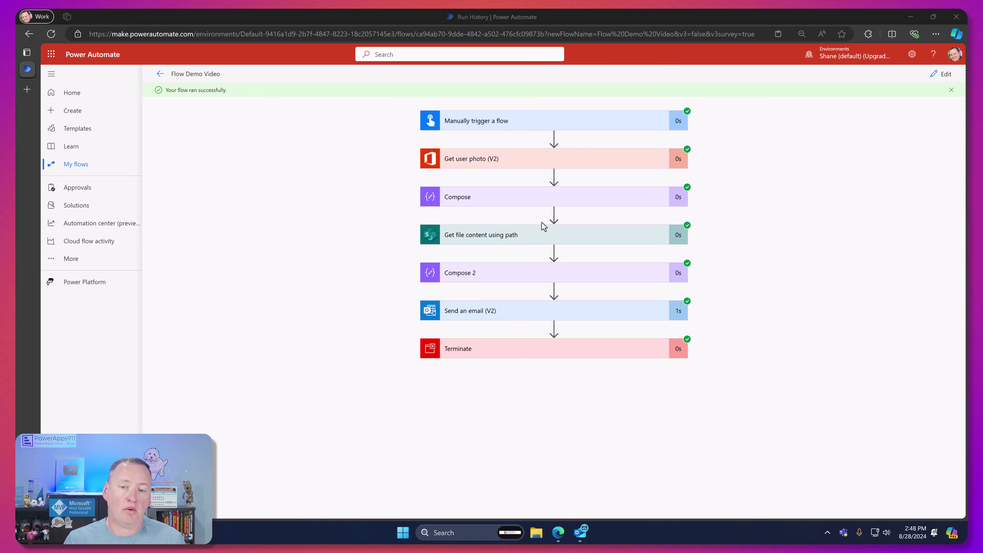
# Open the Button -> Get user photo (V2),Compose flow and examine Download a file or an image, Compose 3, Get blob content (V2) and Compose 4.
pyautogui.click(83, 166)
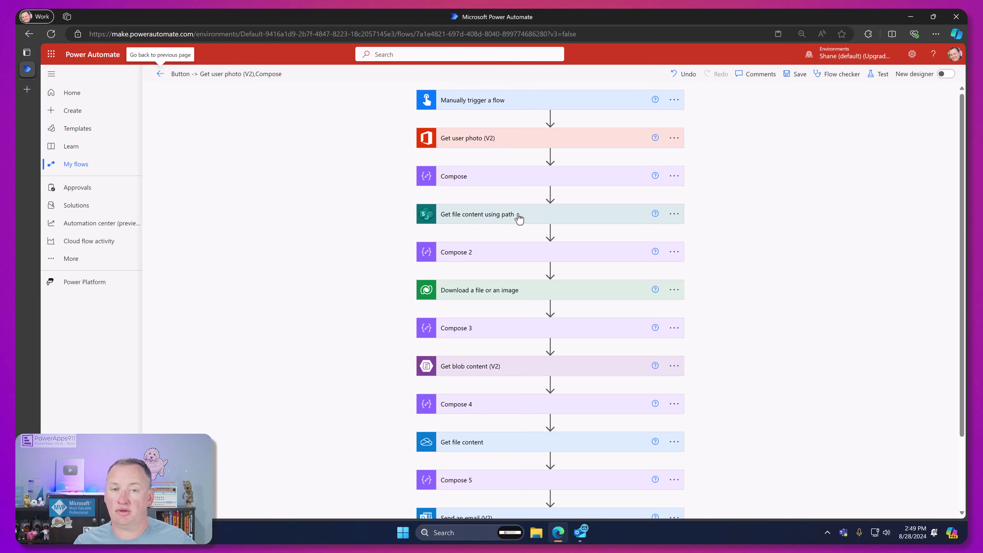
pyautogui.scroll(-3, 519, 218)
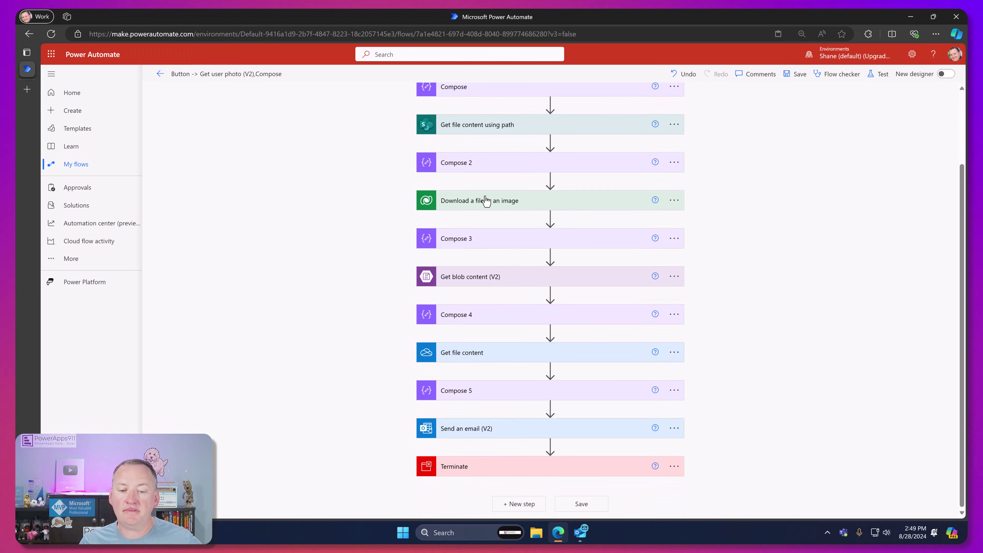
pyautogui.click(516, 242)
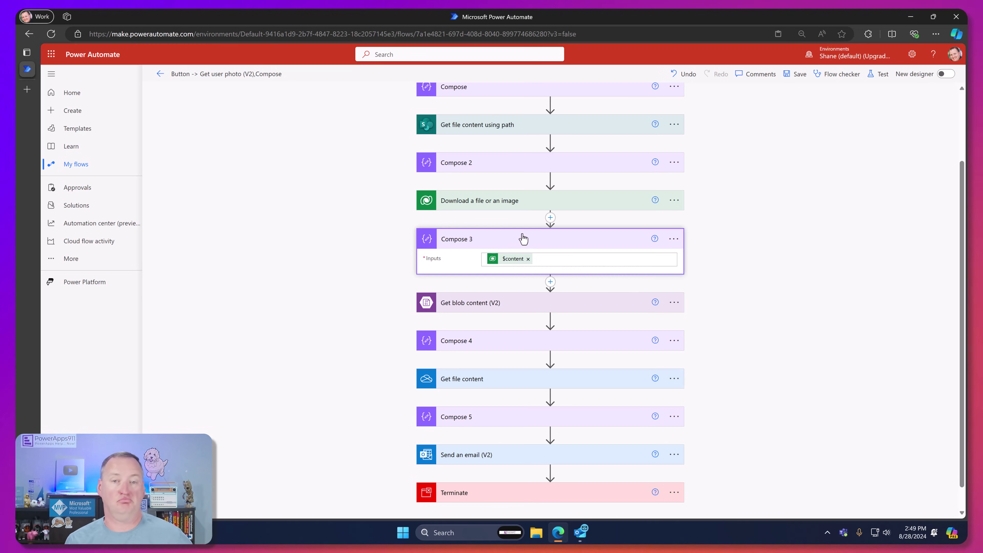
pyautogui.click(529, 208)
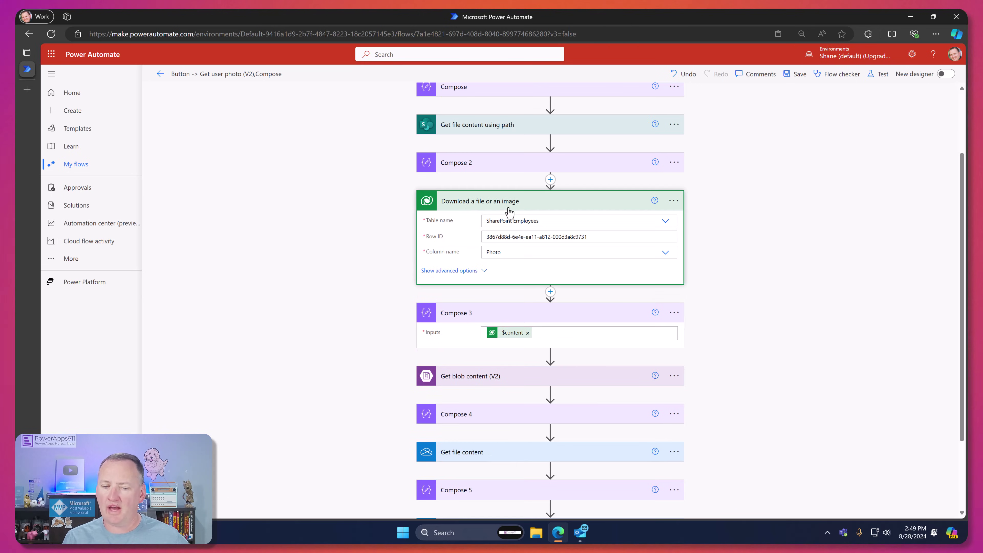
pyautogui.click(546, 202)
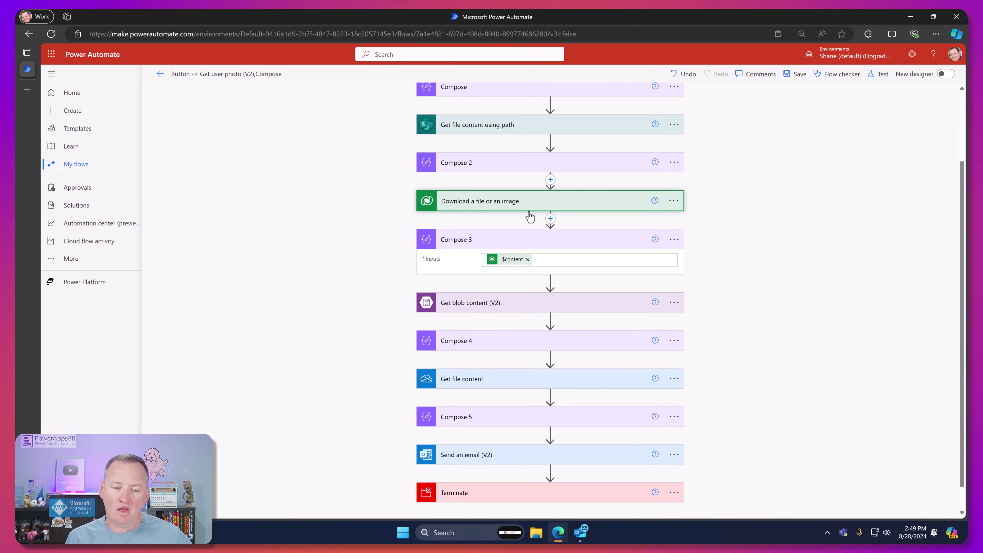
pyautogui.click(546, 244)
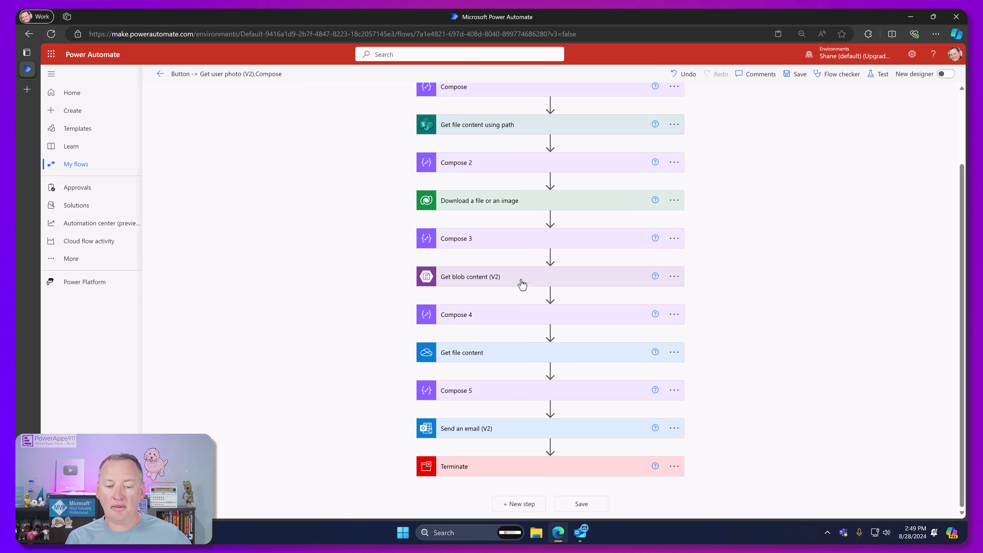
pyautogui.click(558, 278)
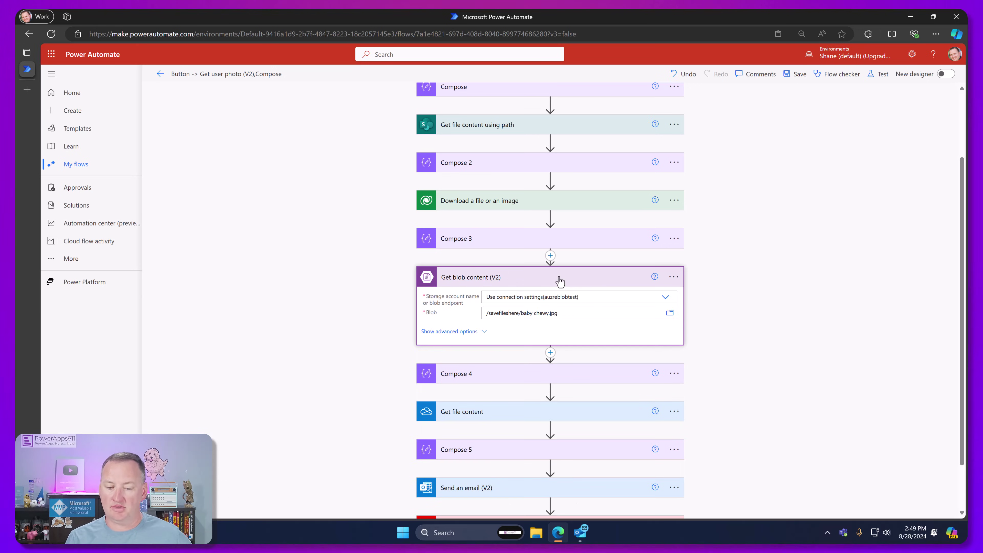
pyautogui.click(612, 282)
pyautogui.click(592, 312)
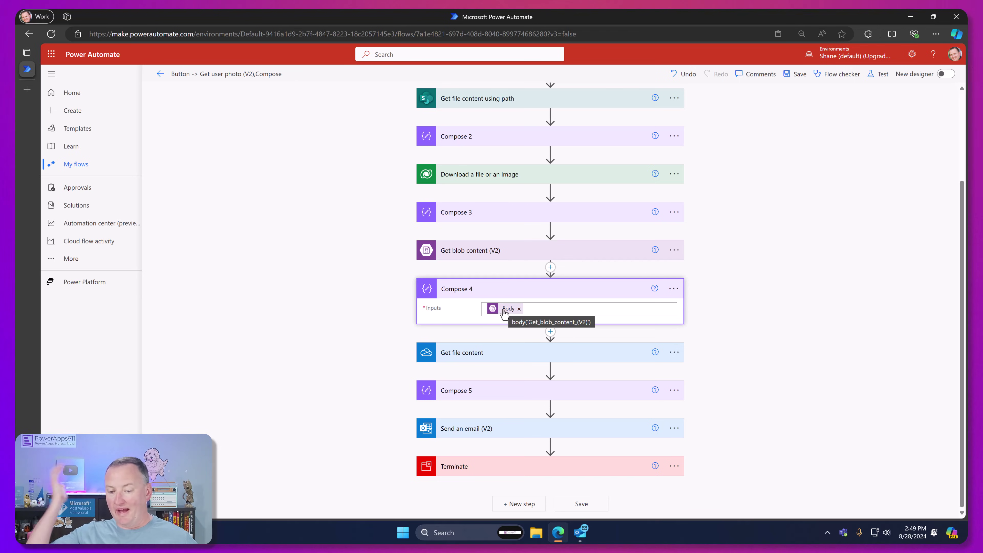
# Examine the inputs of Compose 4, the OneDrive Get file content action and Compose 5.
pyautogui.moveTo(491, 313)
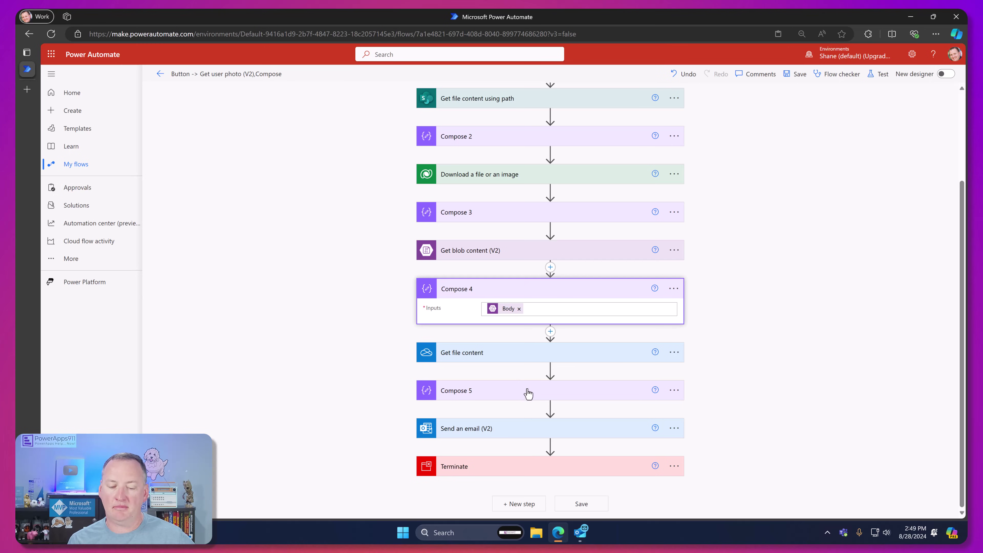
pyautogui.click(481, 289)
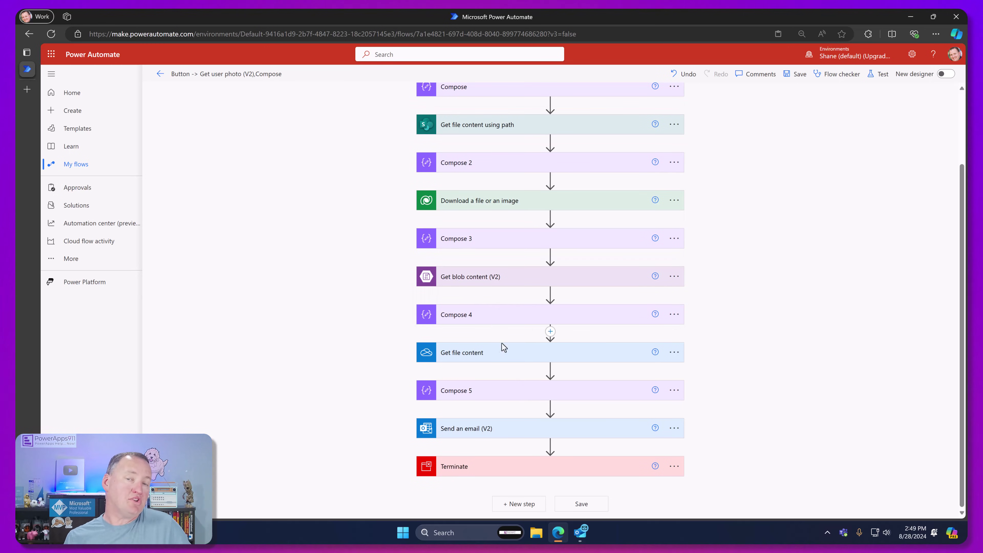
pyautogui.click(507, 353)
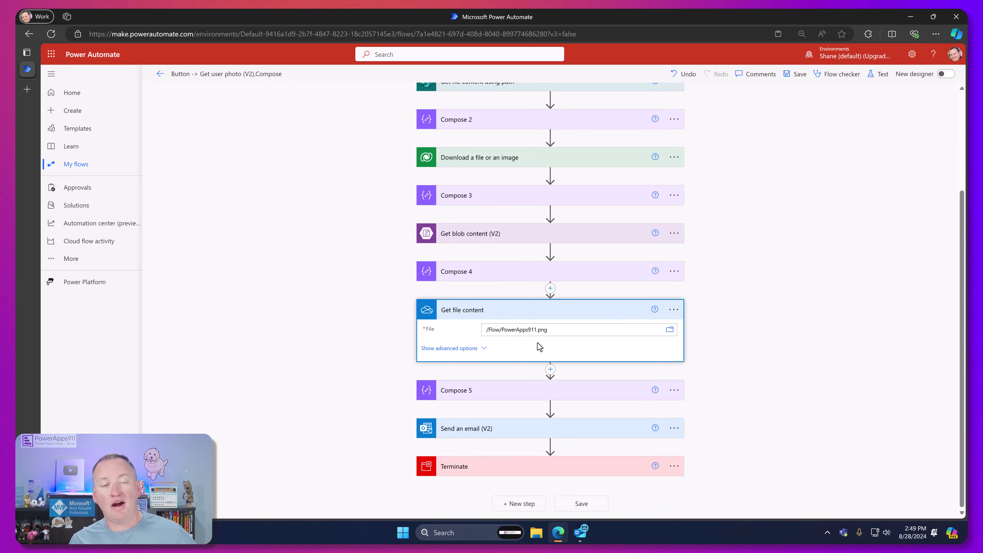
pyautogui.click(549, 390)
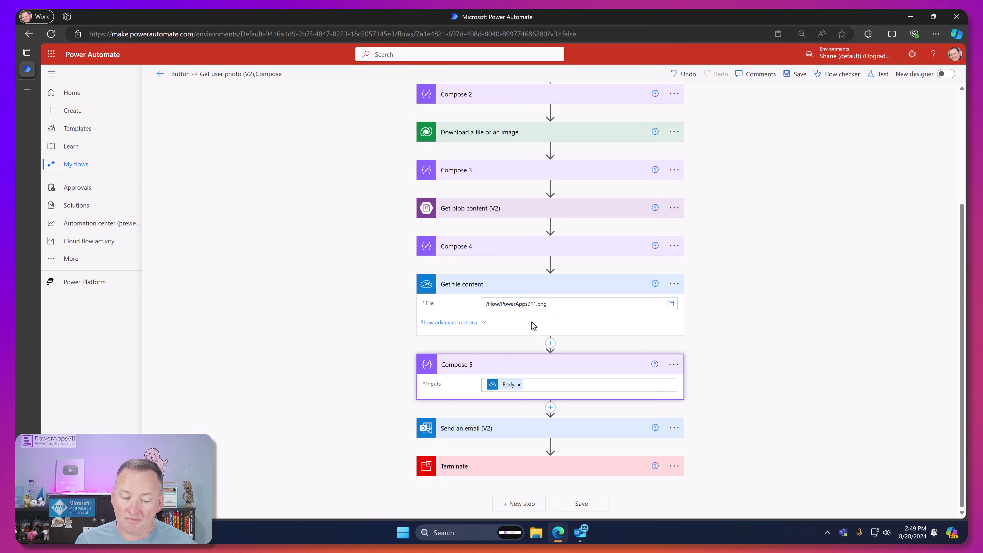
# Examine the HTML body of Send an email (V2), including the web address used as source of the Photo from URL image.
pyautogui.click(495, 436)
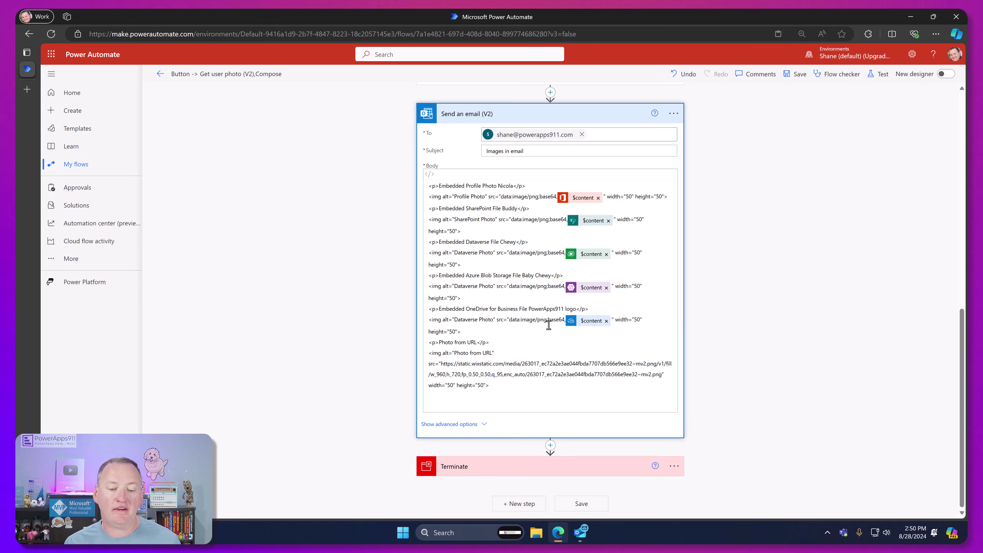
pyautogui.moveTo(442, 364); pyautogui.dragTo(513, 375)
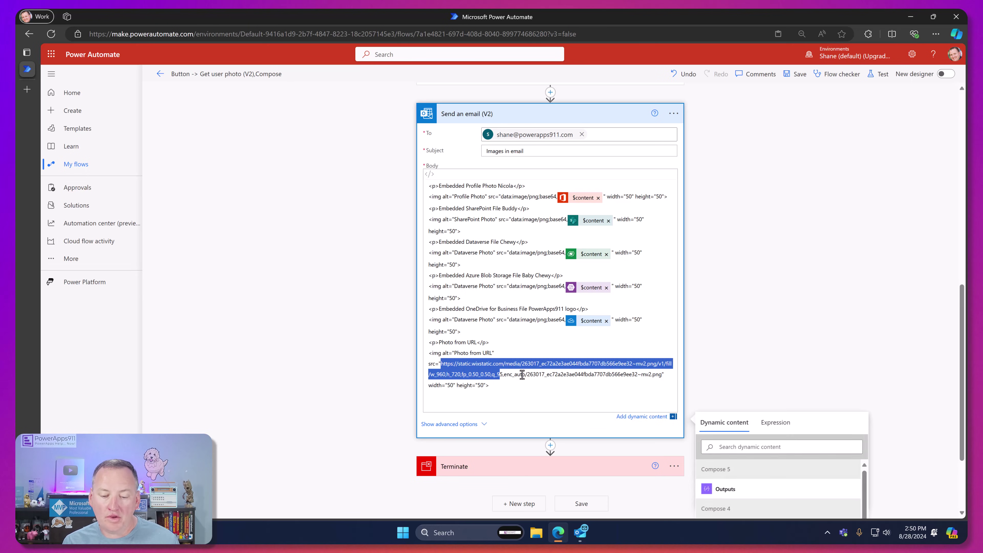
pyautogui.moveTo(653, 372); pyautogui.dragTo(662, 373)
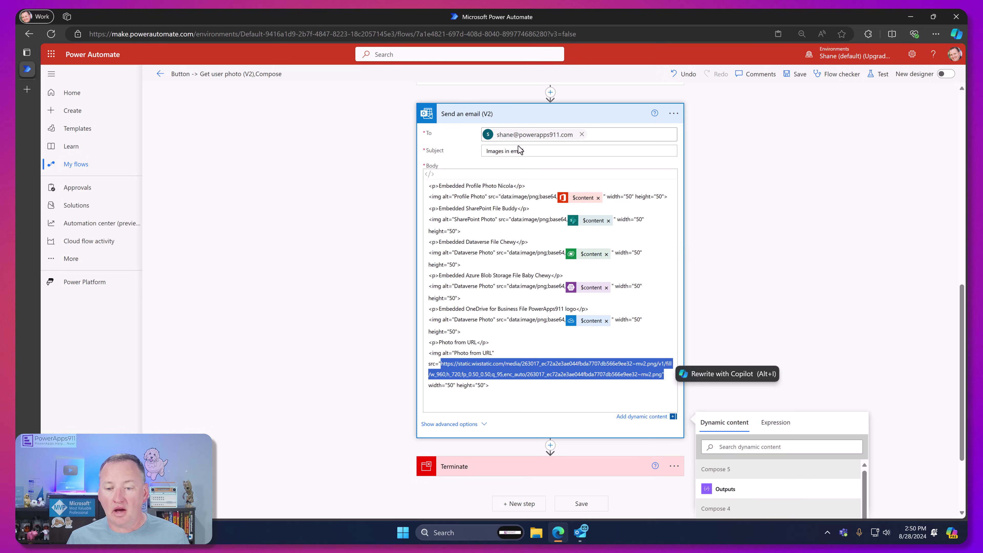
pyautogui.click(600, 115)
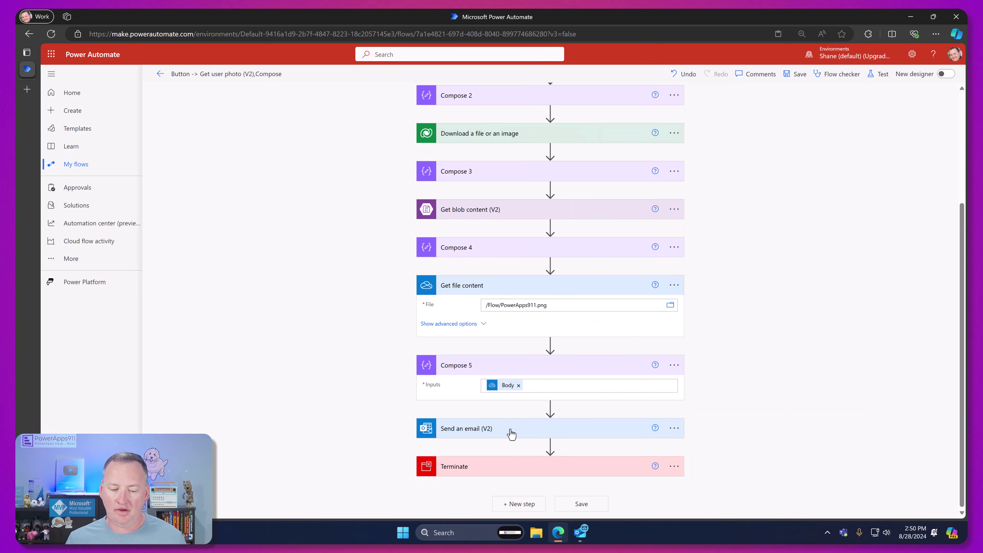
# Show the advanced options of Send an email (V2) and set the Chewy.png attachment's content to File or image content from Download a file or an image.
pyautogui.click(510, 433)
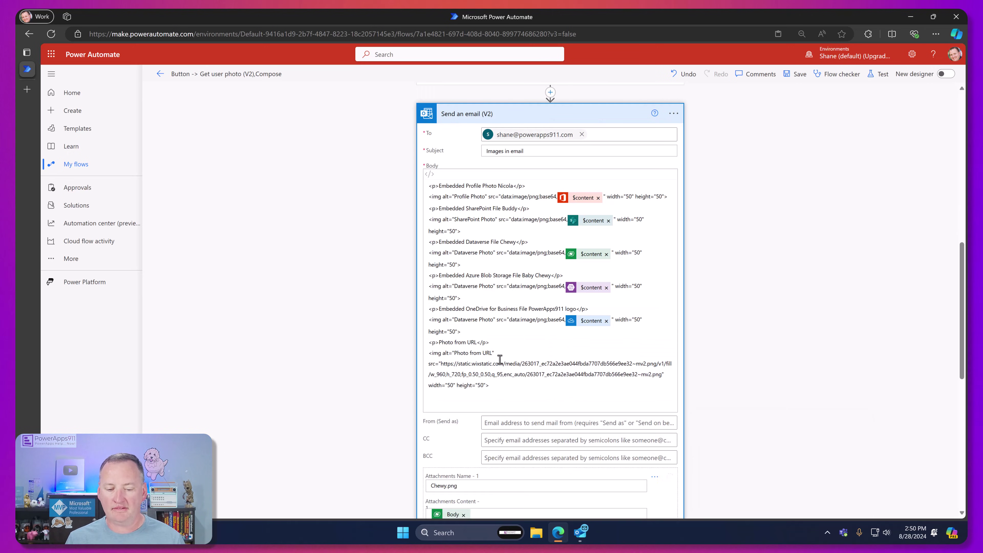
pyautogui.click(448, 423)
pyautogui.scroll(-10, 351, 318)
pyautogui.scroll(3, 487, 177)
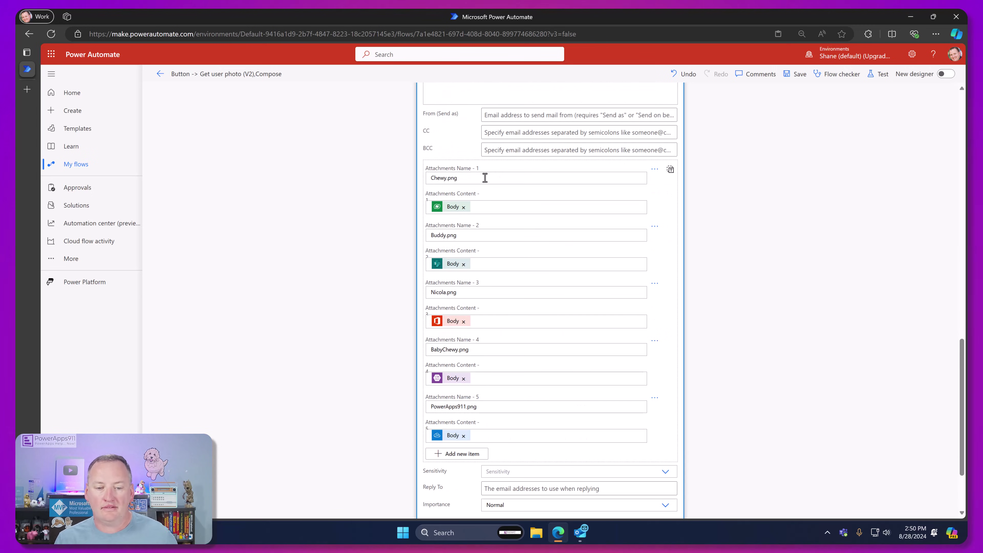
pyautogui.click(480, 176)
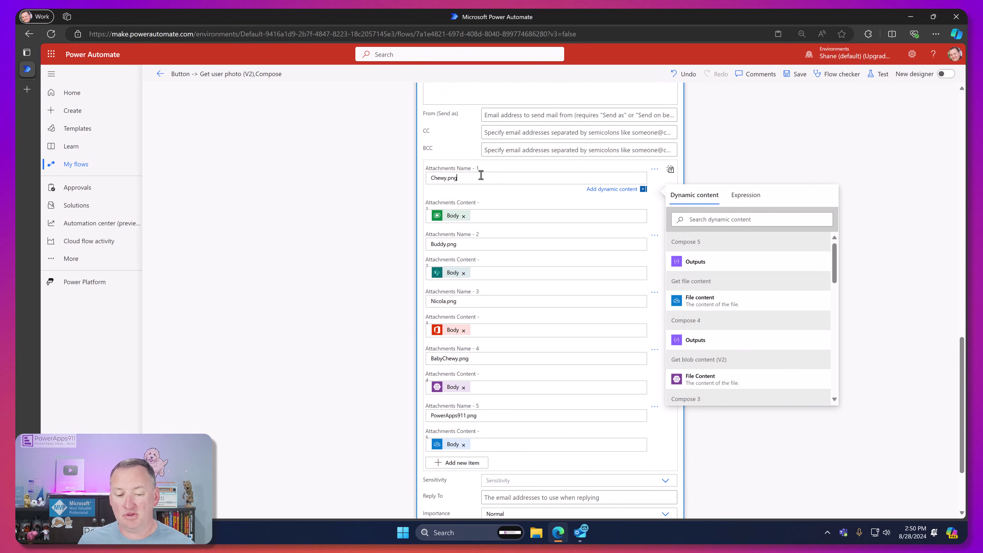
pyautogui.click(464, 216)
pyautogui.scroll(-1, 710, 310)
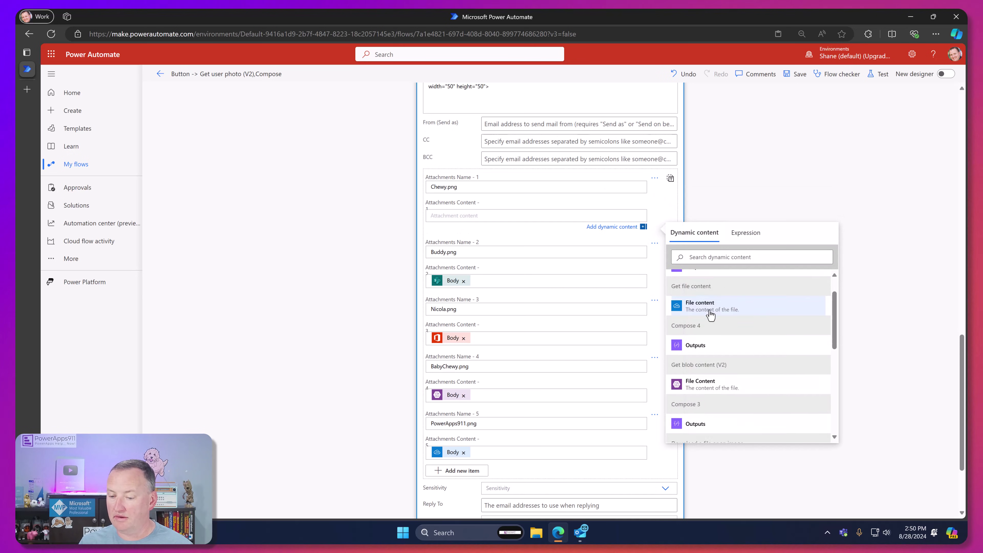
pyautogui.scroll(-5, 709, 309)
pyautogui.click(718, 298)
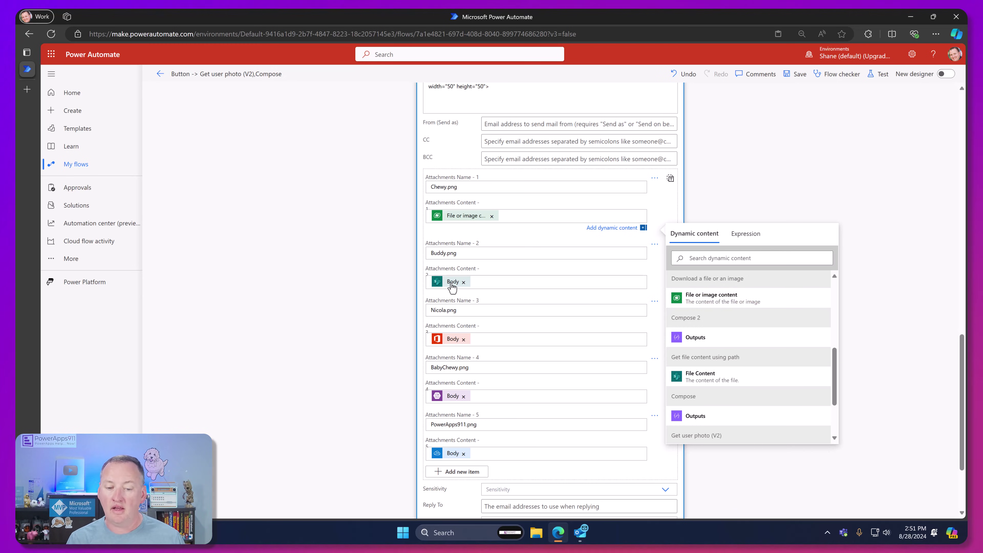
# Replace the second attachment's content with File Content from Get file content using path, and the third's with Image file content from Get user photo (V2).
pyautogui.moveTo(451, 285)
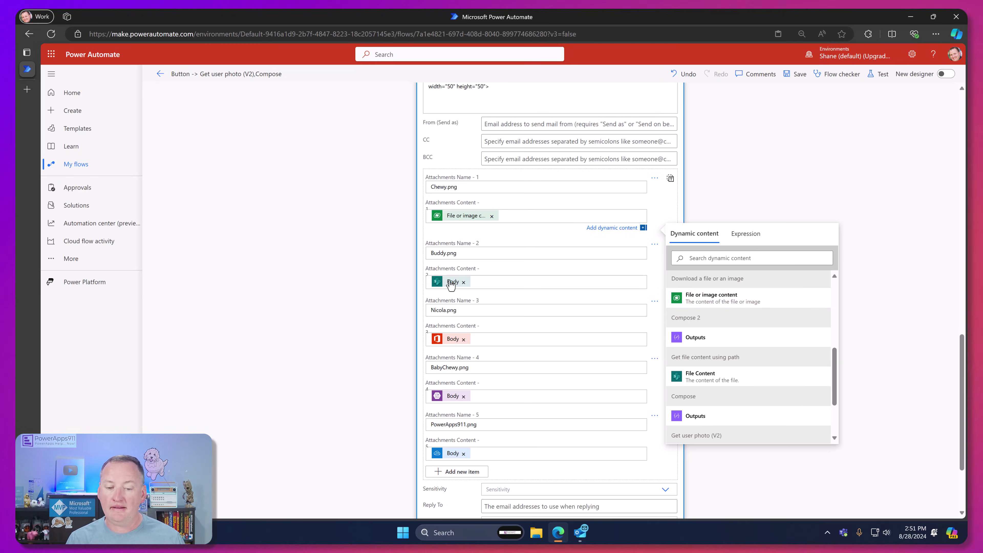
pyautogui.click(470, 282)
pyautogui.scroll(-10, 766, 386)
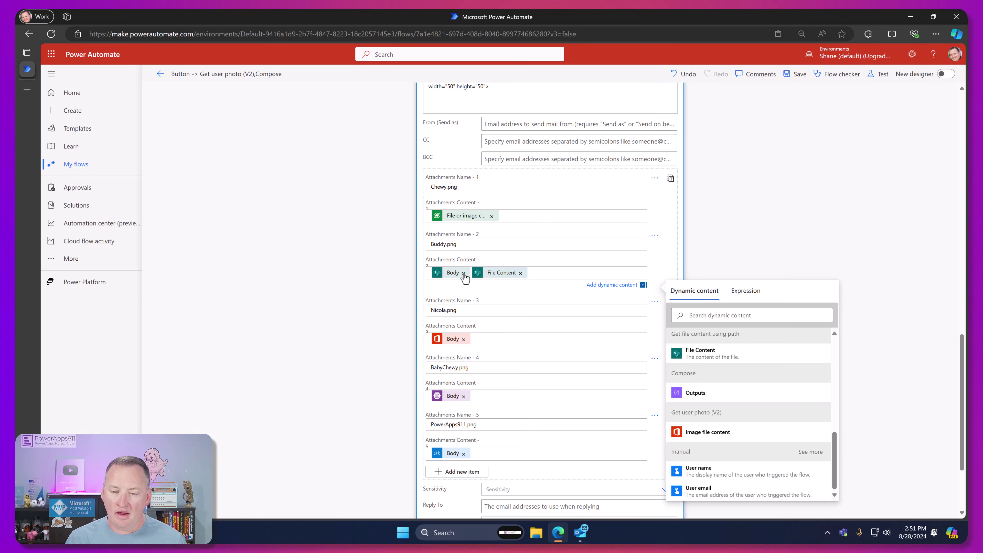
pyautogui.click(463, 339)
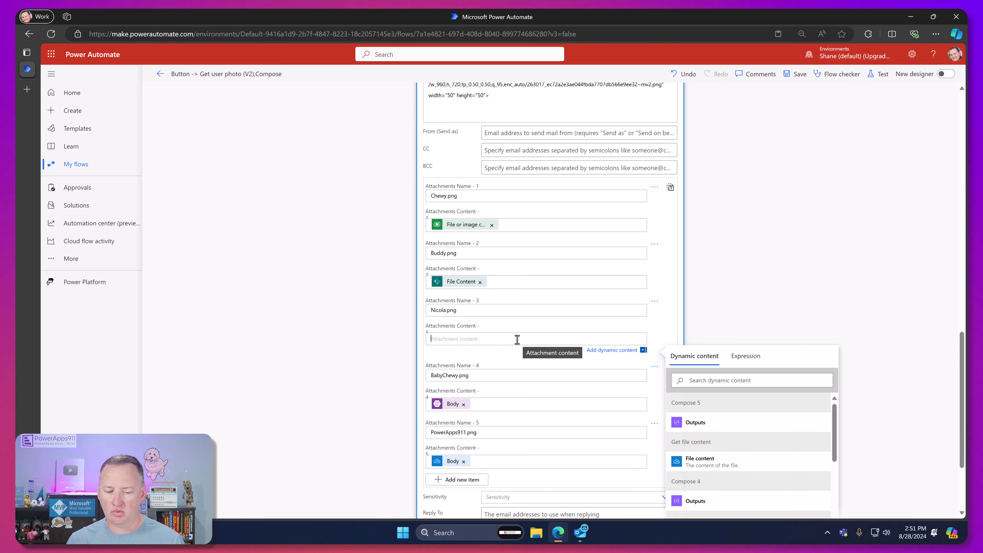
pyautogui.scroll(-10, 681, 368)
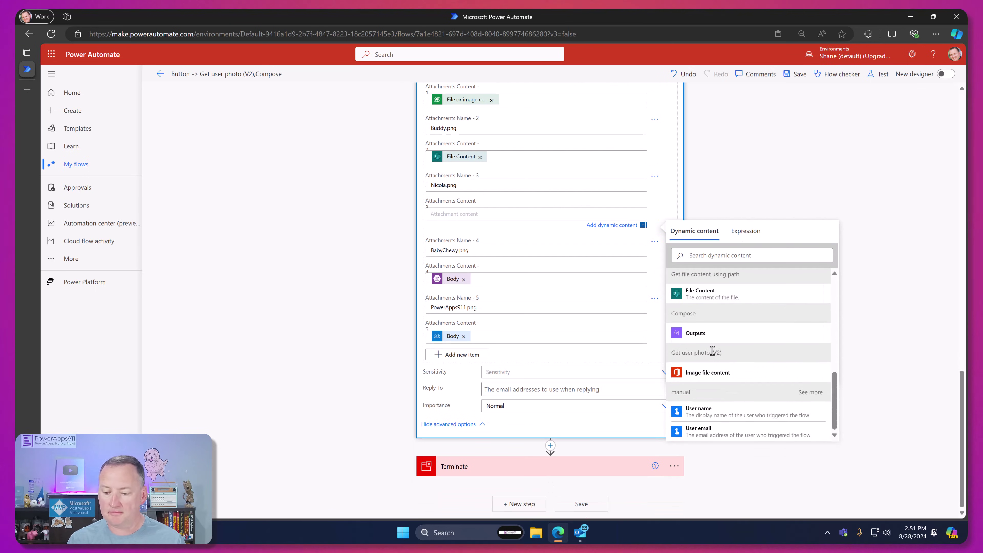
pyautogui.click(711, 374)
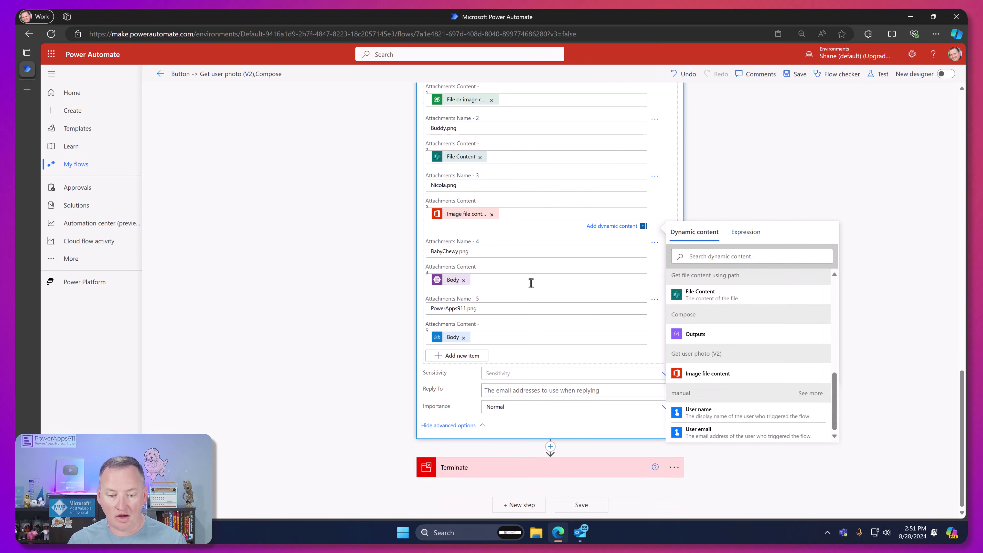
# Replace the BabyChewy.png attachment's content with File Content from Get blob content (V2), and PowerApps911.png's with File content from Get file content.
pyautogui.click(463, 280)
pyautogui.scroll(-5, 735, 387)
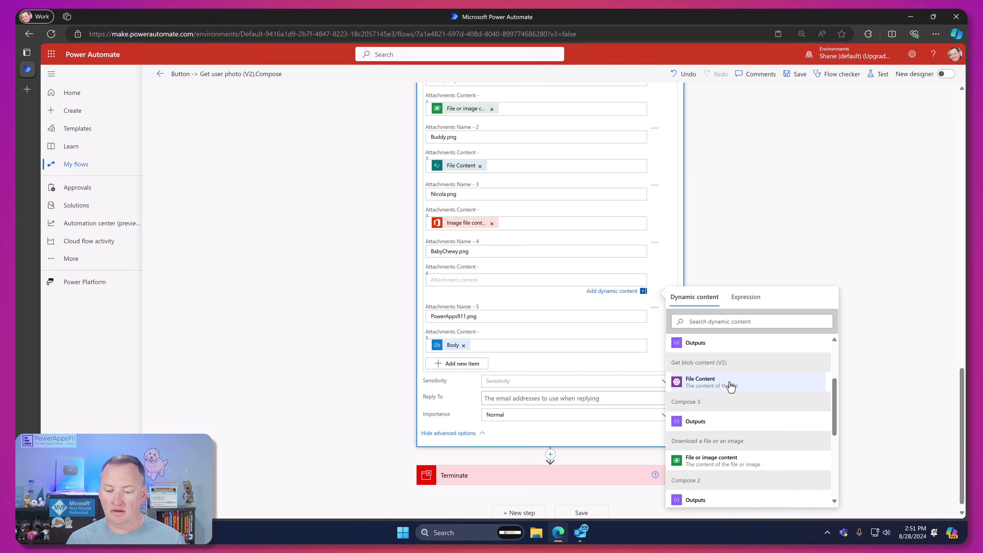
pyautogui.click(730, 386)
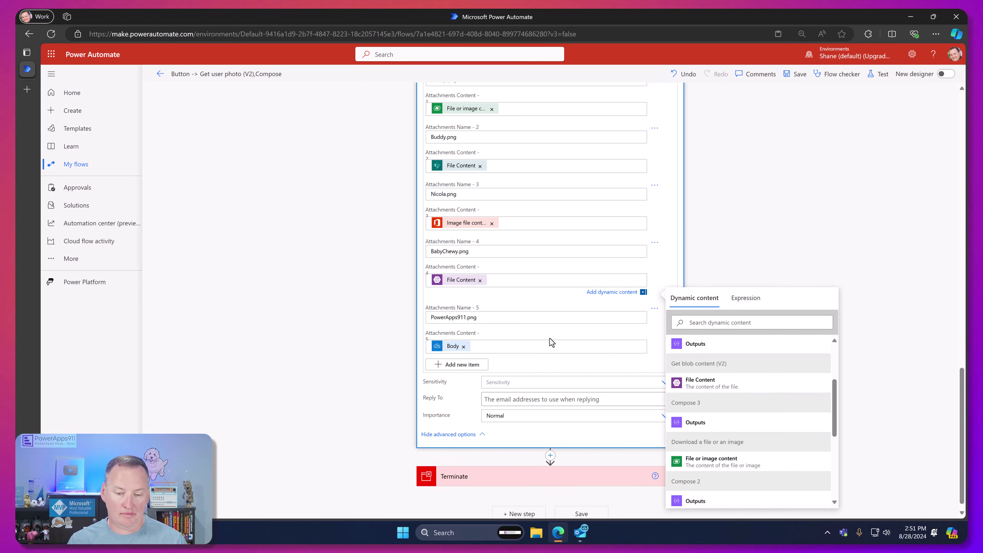
pyautogui.click(464, 346)
pyautogui.scroll(5, 755, 433)
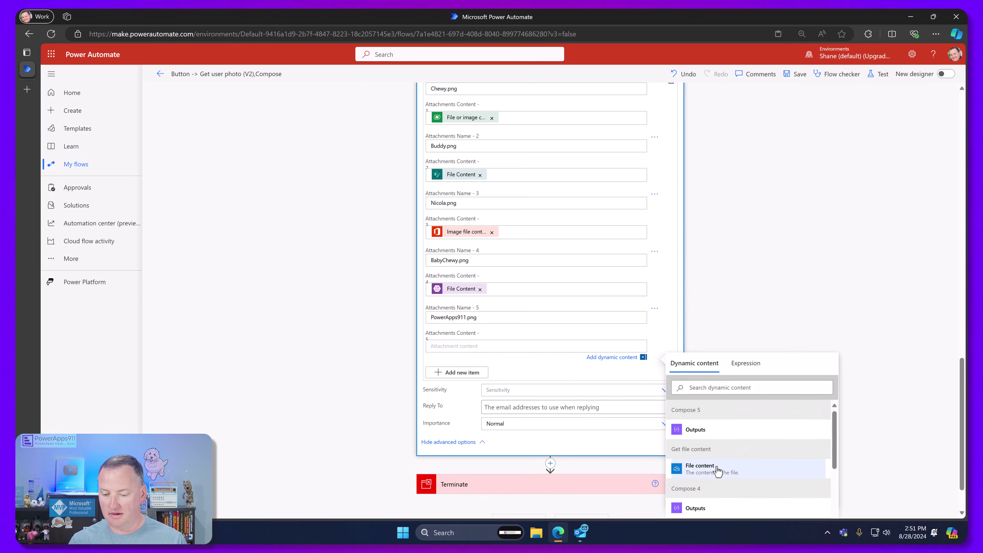
pyautogui.click(718, 466)
# Save the flow and test it automatically with the trigger data of the most recent successful run.
pyautogui.scroll(2, 581, 387)
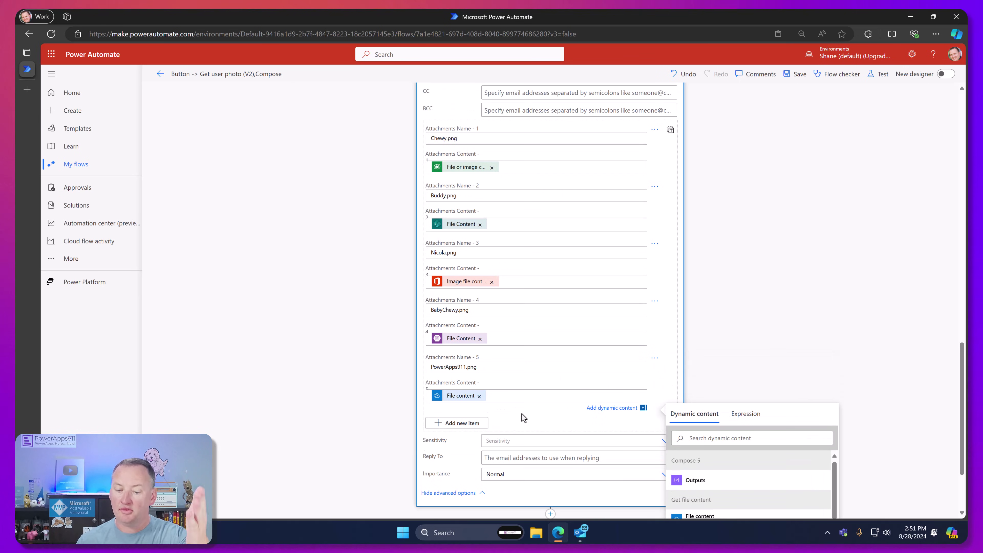
pyautogui.scroll(12, 520, 420)
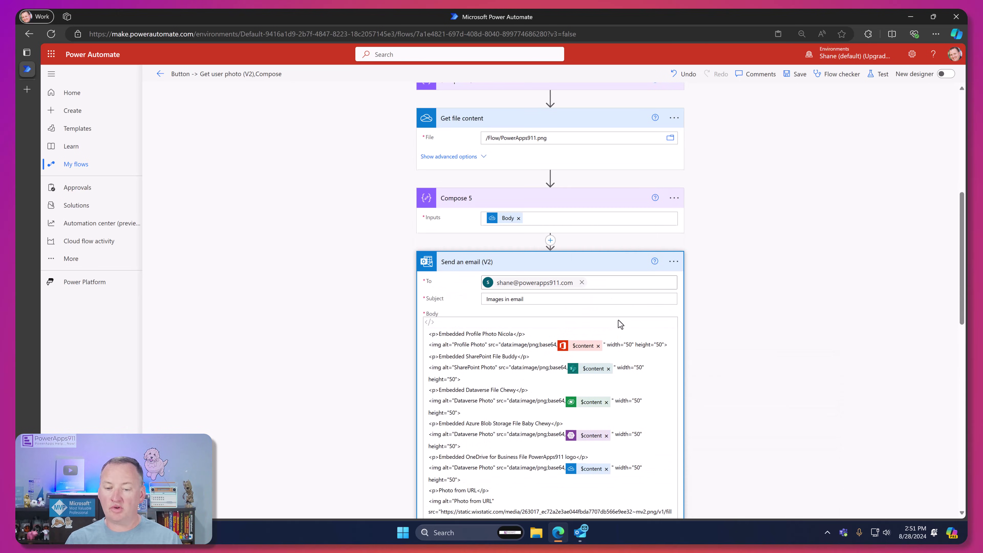
pyautogui.scroll(-1, 619, 325)
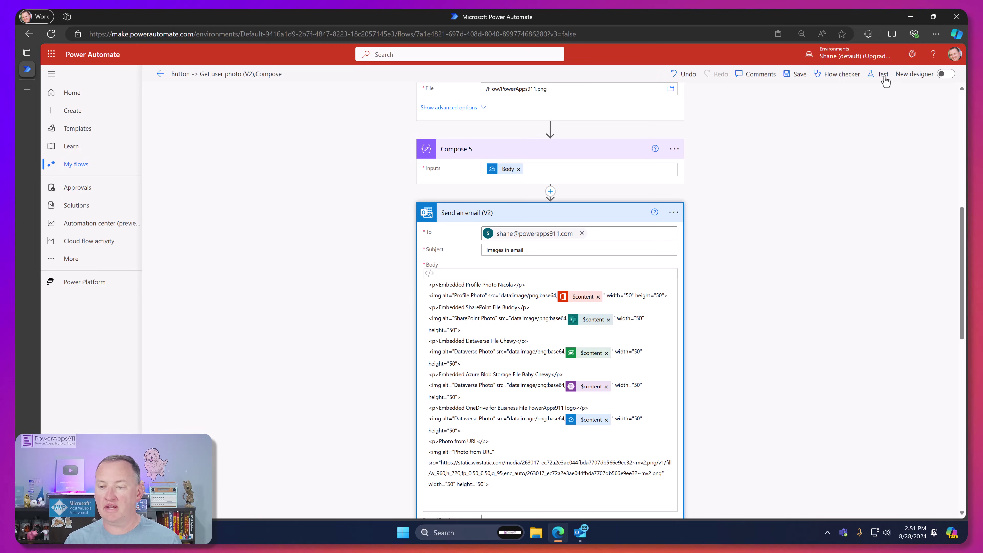
pyautogui.click(805, 75)
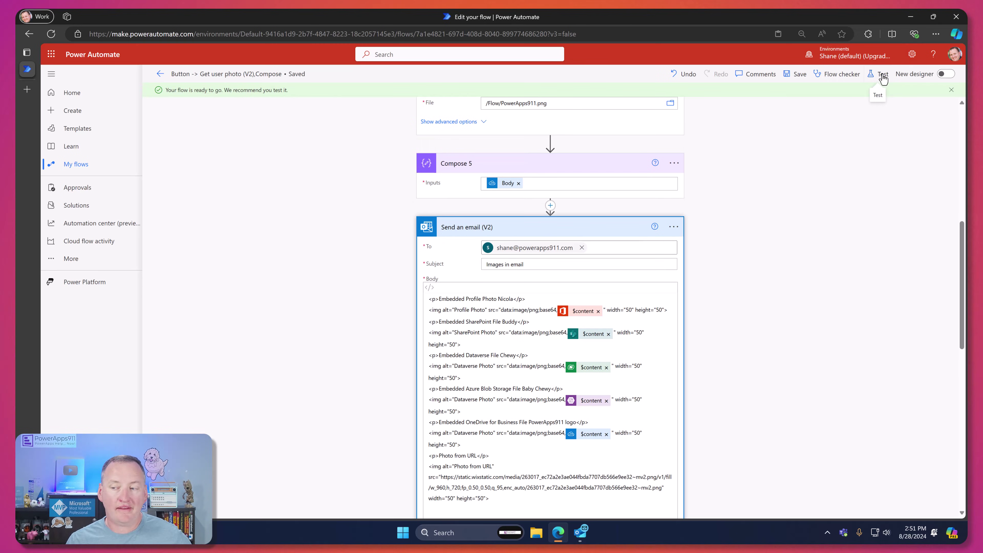
pyautogui.click(879, 74)
pyautogui.click(831, 155)
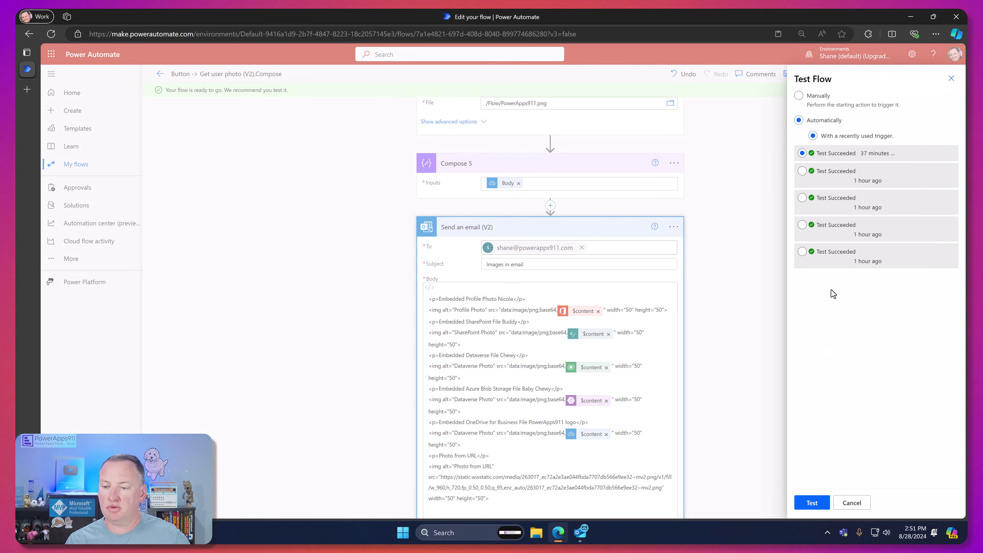
pyautogui.click(811, 502)
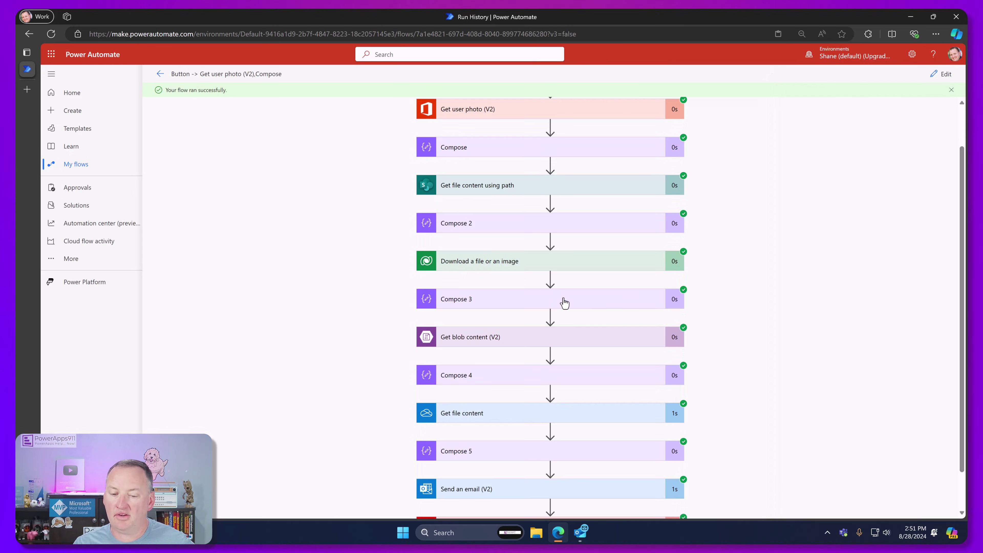
# Examine the run inputs and outputs of Compose 3, Compose 4 and Get file content.
pyautogui.click(557, 304)
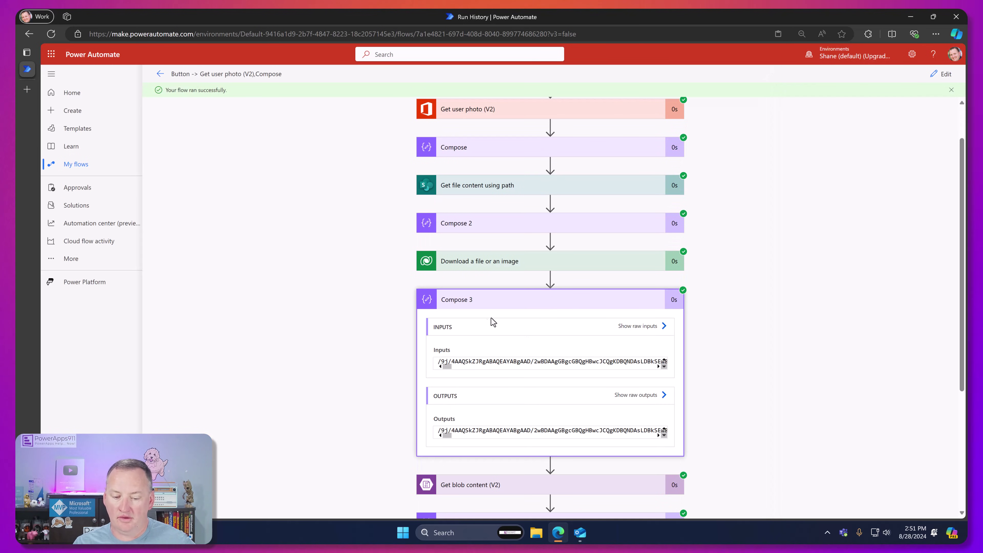
pyautogui.scroll(-4, 489, 314)
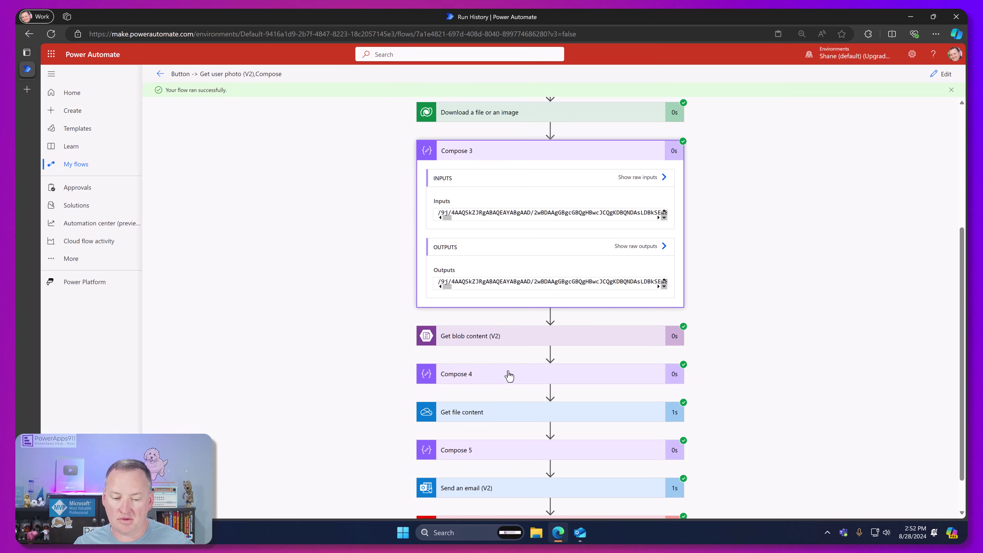
pyautogui.click(507, 383)
pyautogui.scroll(-3, 513, 371)
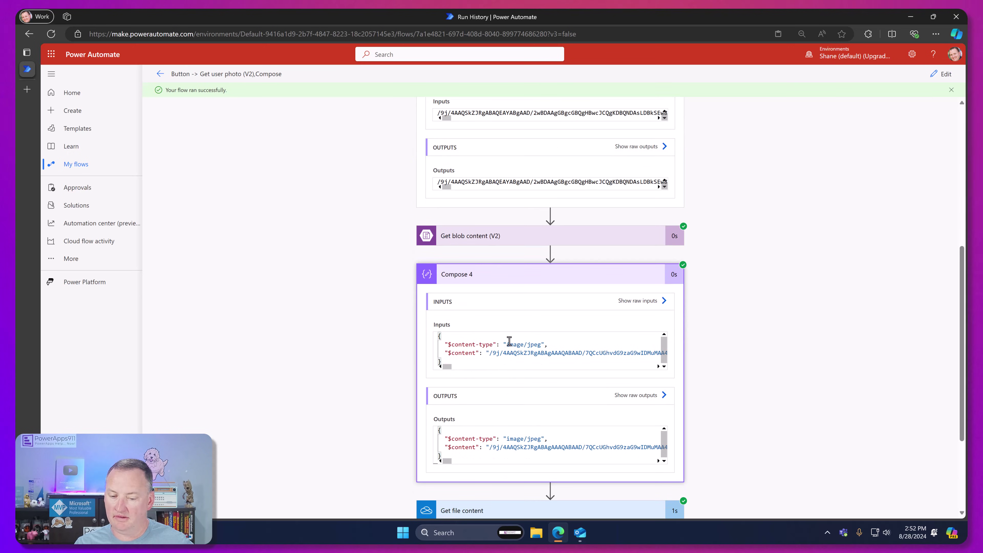
pyautogui.scroll(-4, 324, 406)
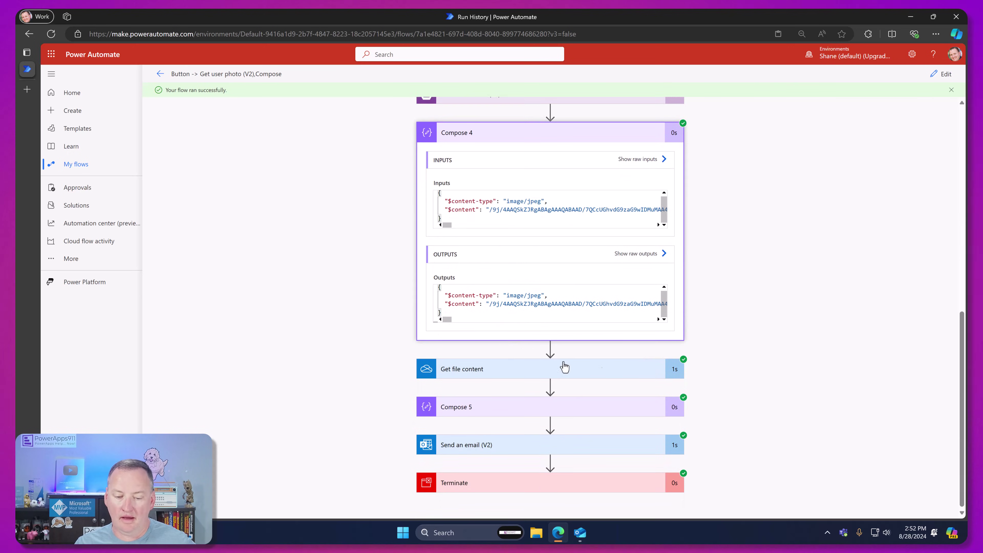
pyautogui.click(492, 374)
pyautogui.scroll(-6, 492, 374)
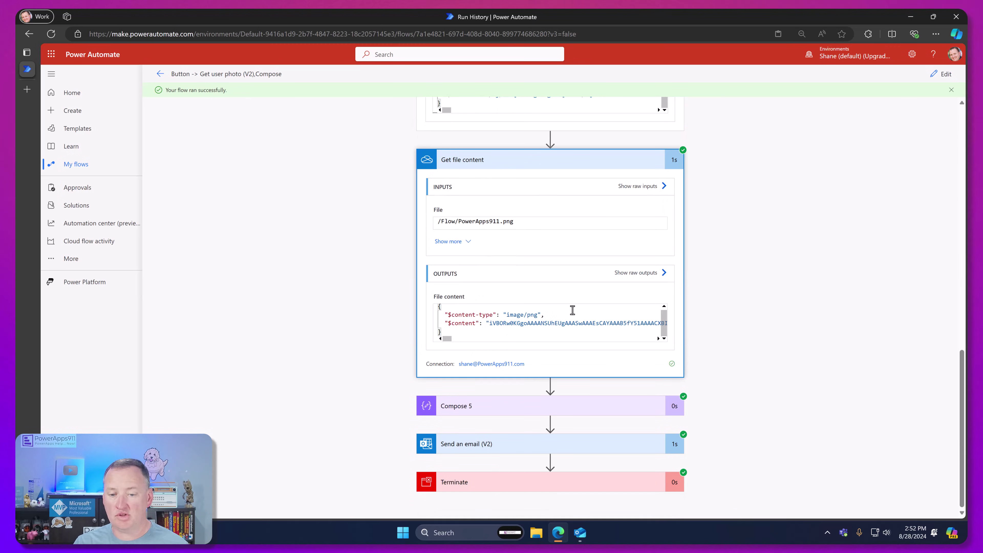
# Switch to the received Images in email message in Outlook, enlarge its window, and review the attachments and embedded images.
pyautogui.hotkey('alt', 'Tab')
pyautogui.scroll(-2, 263, 333)
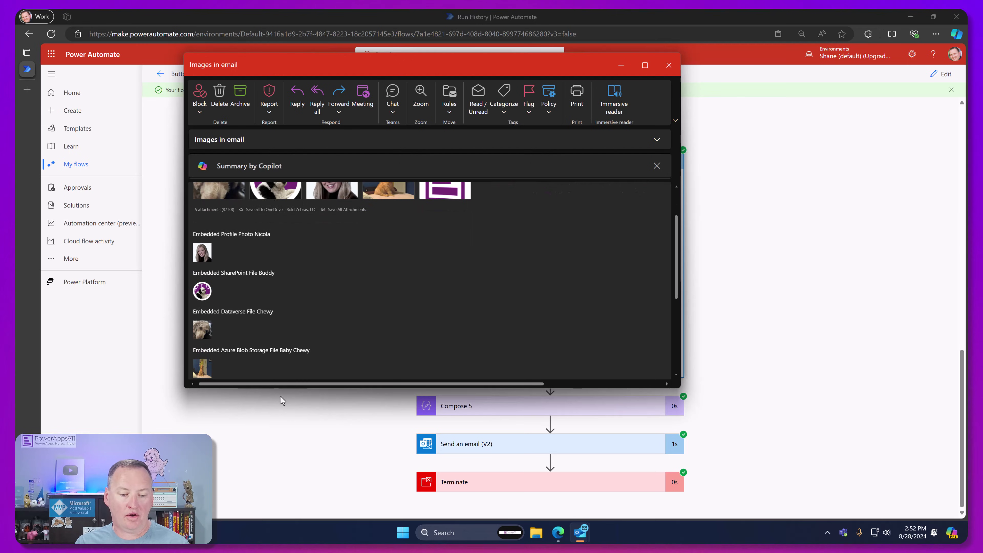
pyautogui.moveTo(283, 388); pyautogui.dragTo(270, 477)
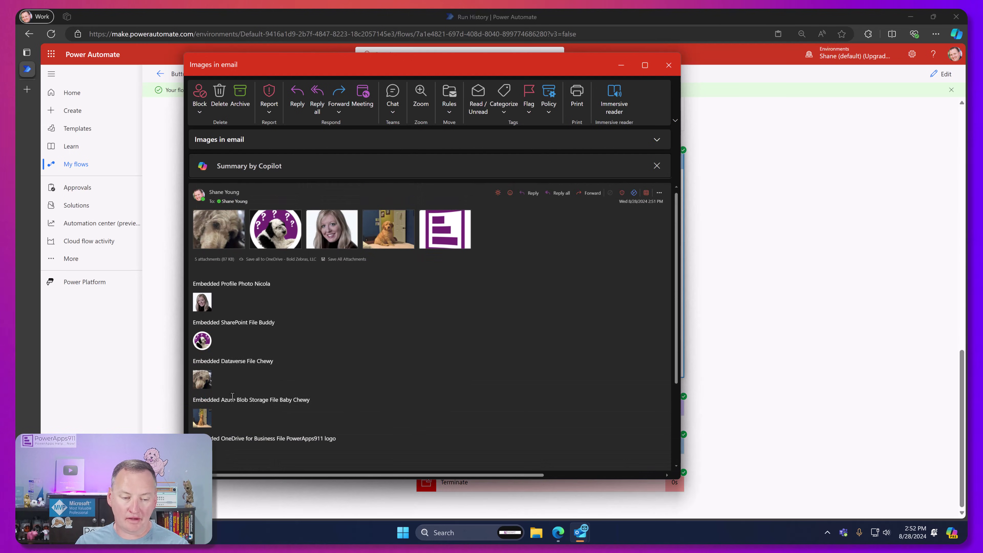
pyautogui.scroll(-3, 221, 426)
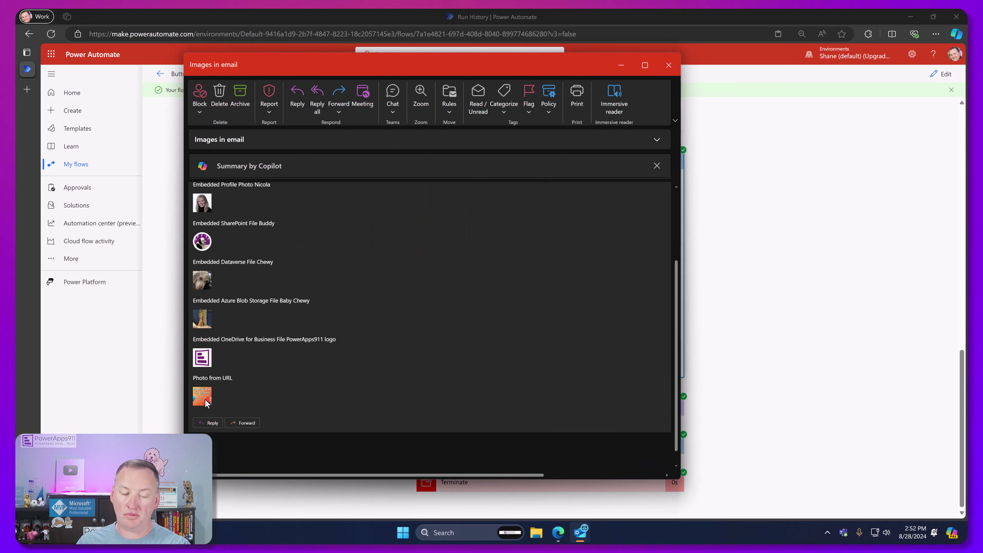
pyautogui.scroll(1, 264, 383)
pyautogui.scroll(3, 264, 383)
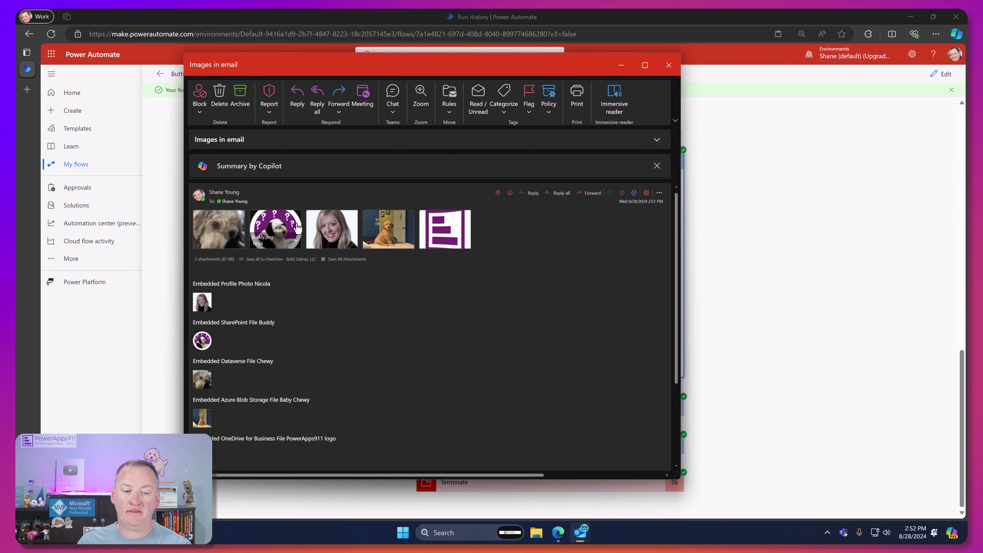